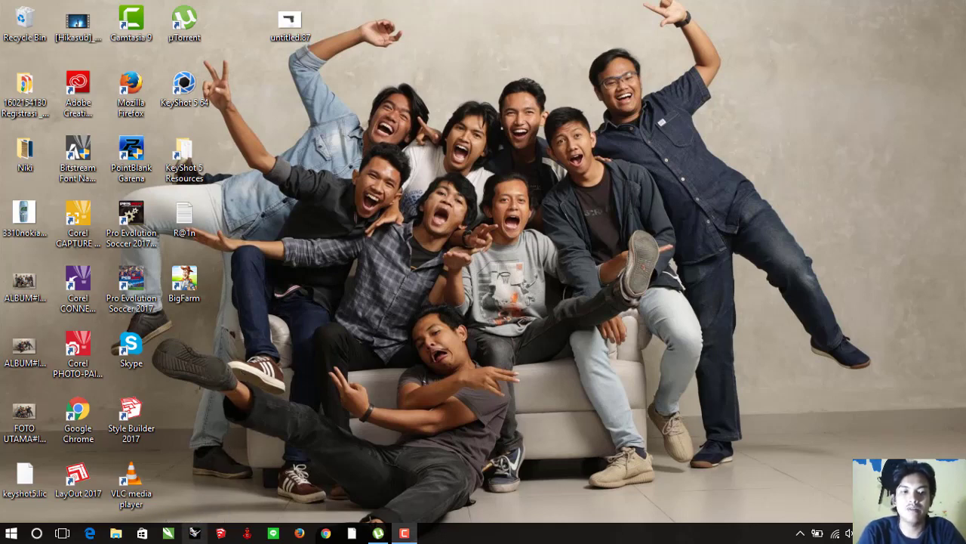
Launch Rhino, open a new model from the Small Objects - Millimeters template, and make Right active
click(186, 540)
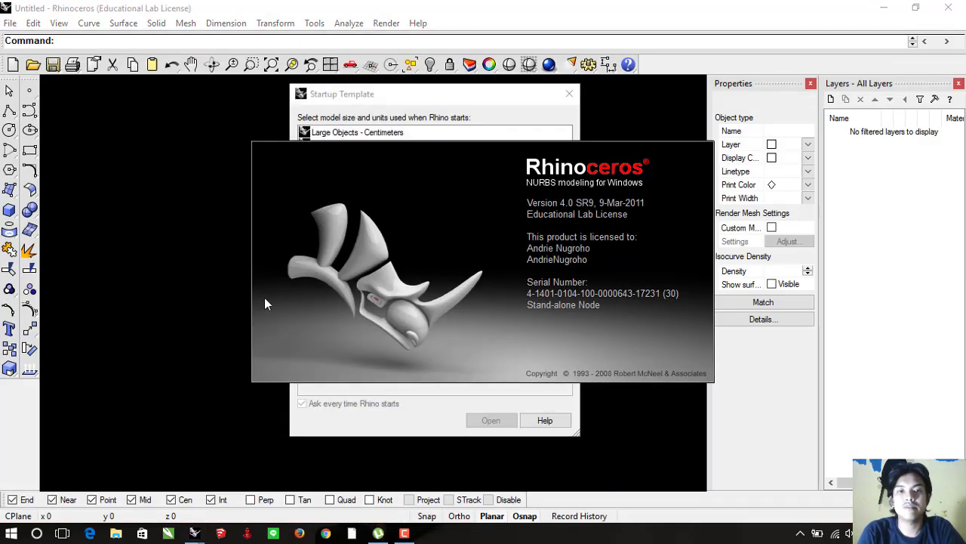
click(348, 242)
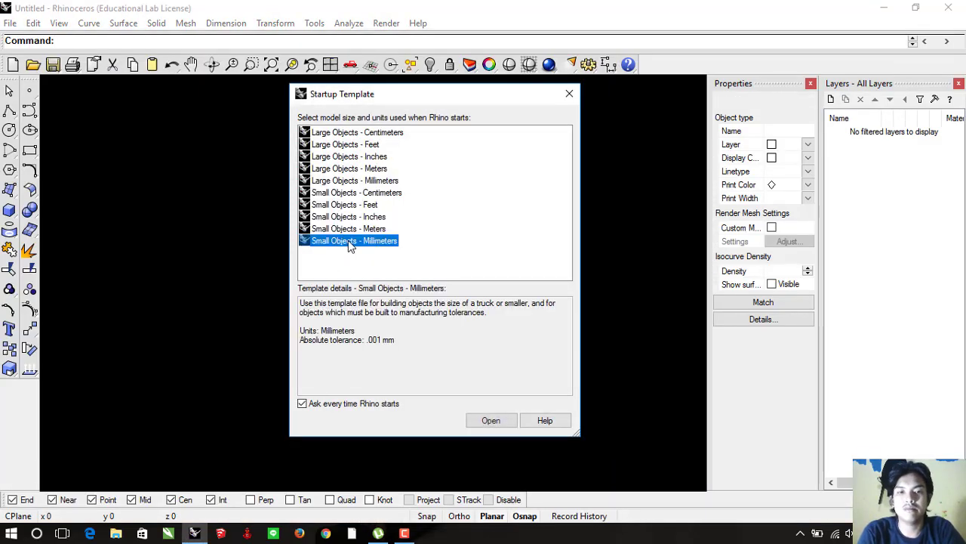
click(490, 421)
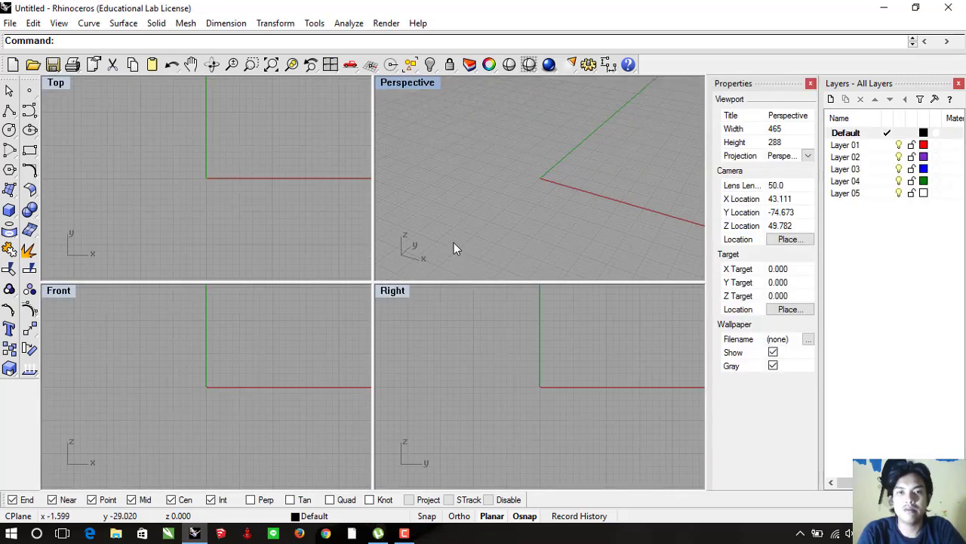
scroll(453, 240, down, 3)
scroll(462, 350, down, 3)
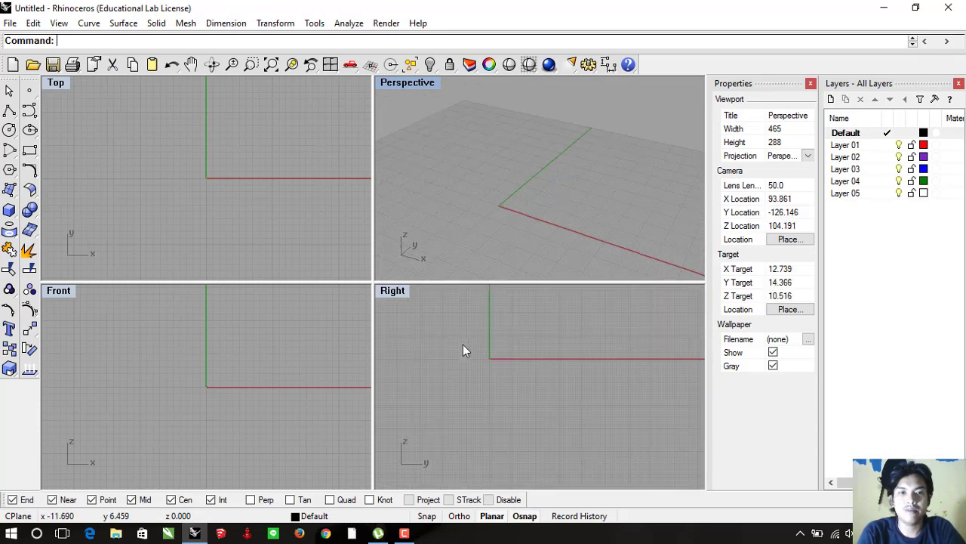
scroll(302, 355, down, 3)
scroll(297, 173, up, 3)
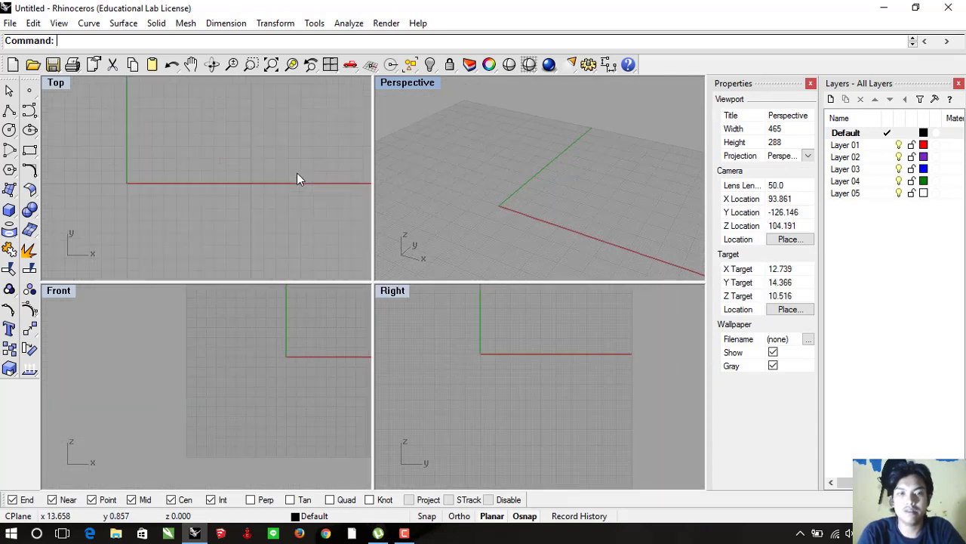
scroll(301, 385, up, 3)
mouse_move(410, 296)
right_down()
mouse_move(449, 365)
mouse_move(562, 417)
mouse_move(573, 392)
right_up()
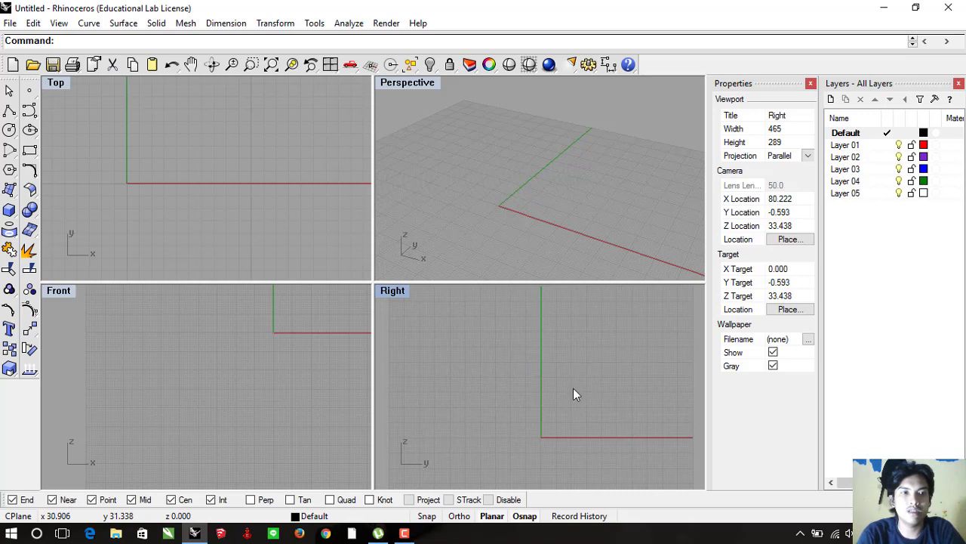
Place the 0DomCxm pistol drawing as a background bitmap in the Right view, cornered at the origin
click(59, 23)
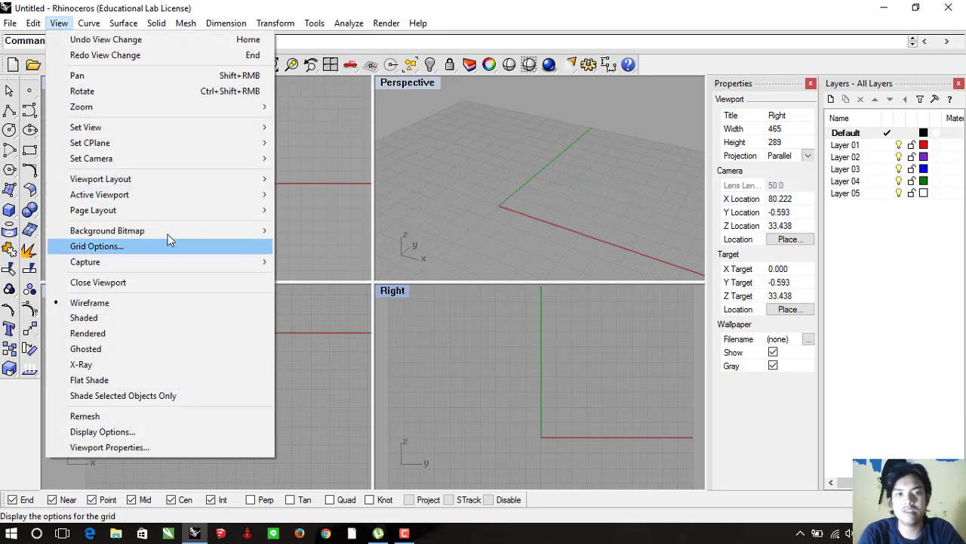
mouse_move(107, 230)
click(302, 233)
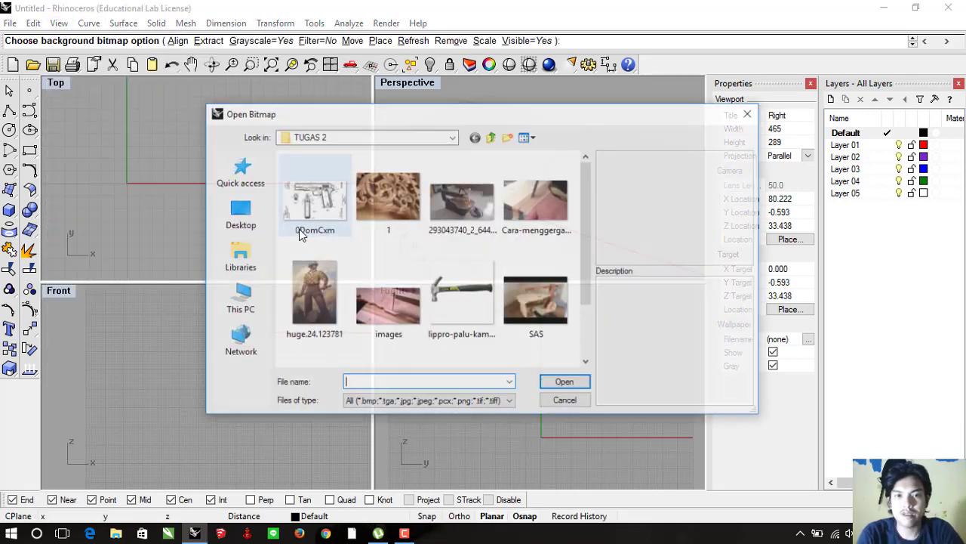
click(328, 215)
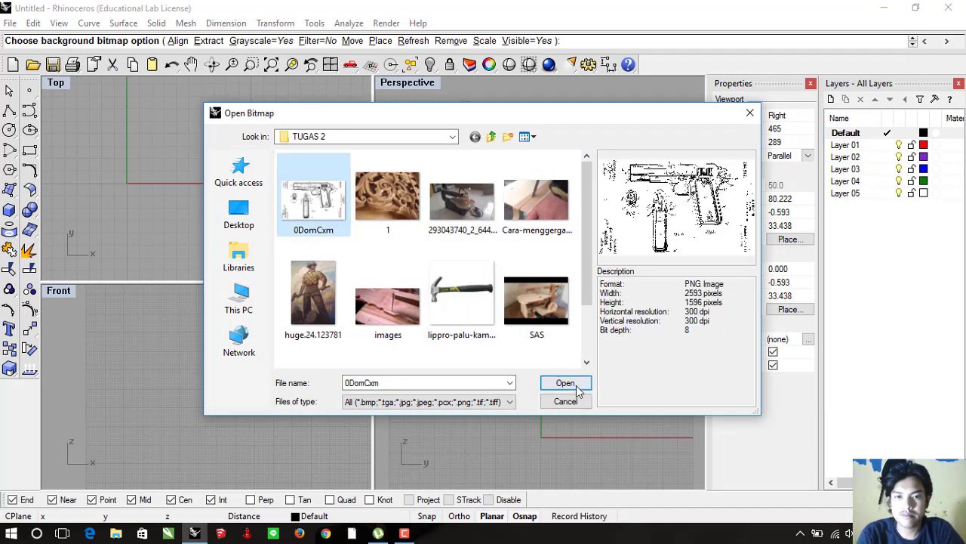
click(565, 383)
right_drag(565, 411, 538, 409)
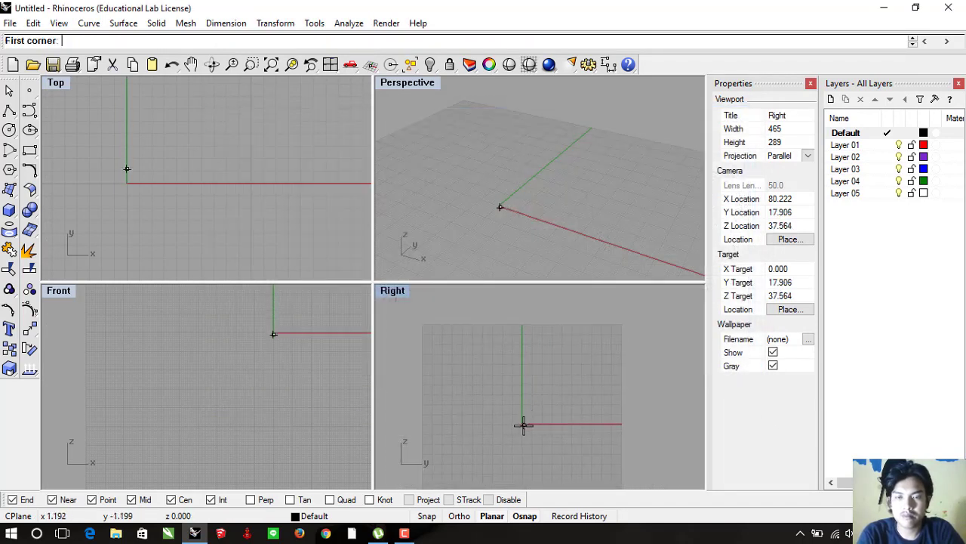
click(523, 424)
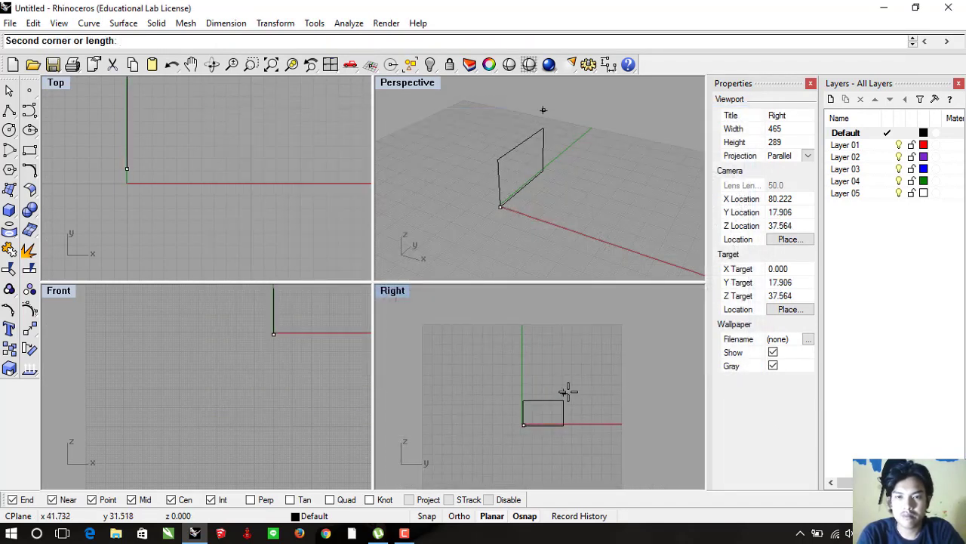
click(615, 362)
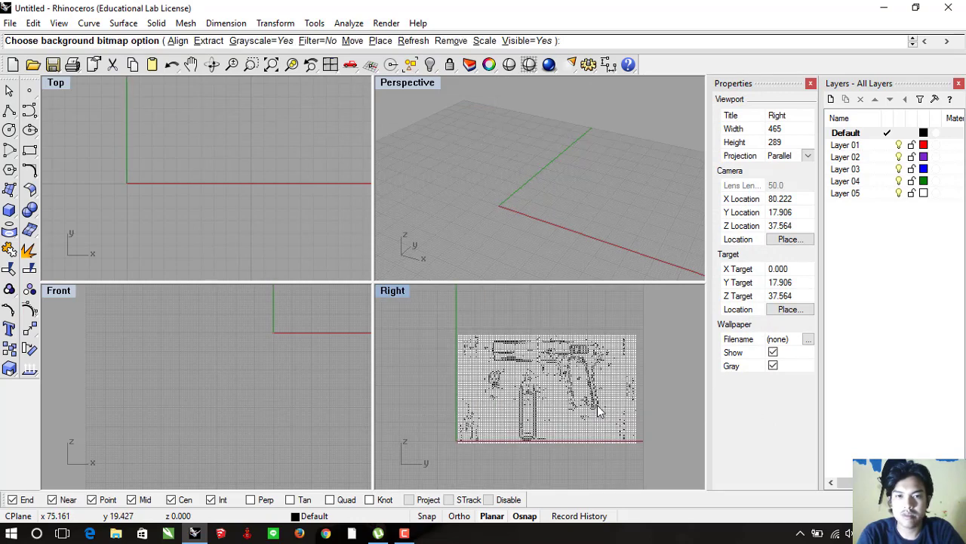
Zoom in and maximize the Right view so the pistol drawing fills the window
scroll(599, 410, up, 1)
scroll(596, 407, up, 1)
scroll(589, 400, up, 1)
scroll(574, 385, up, 1)
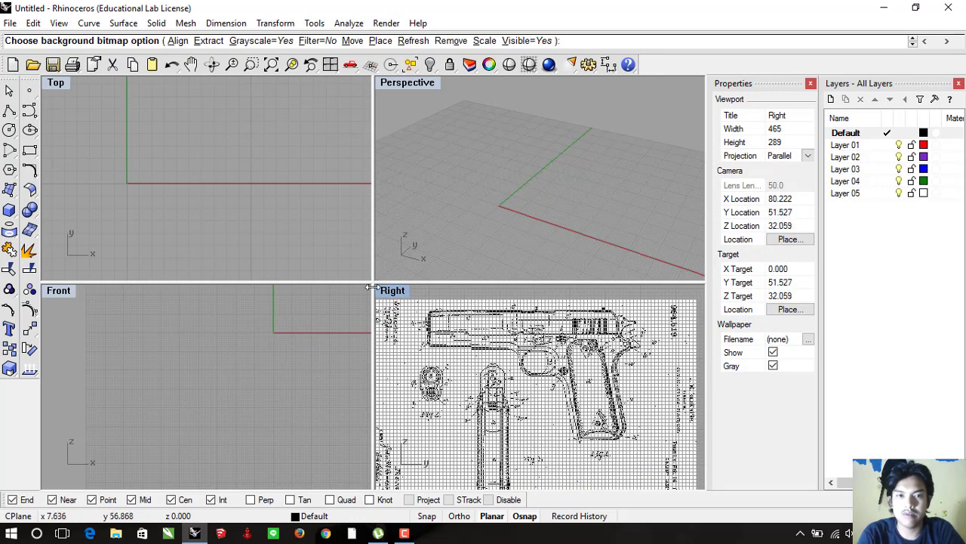
double_click(393, 290)
scroll(378, 309, down, 2)
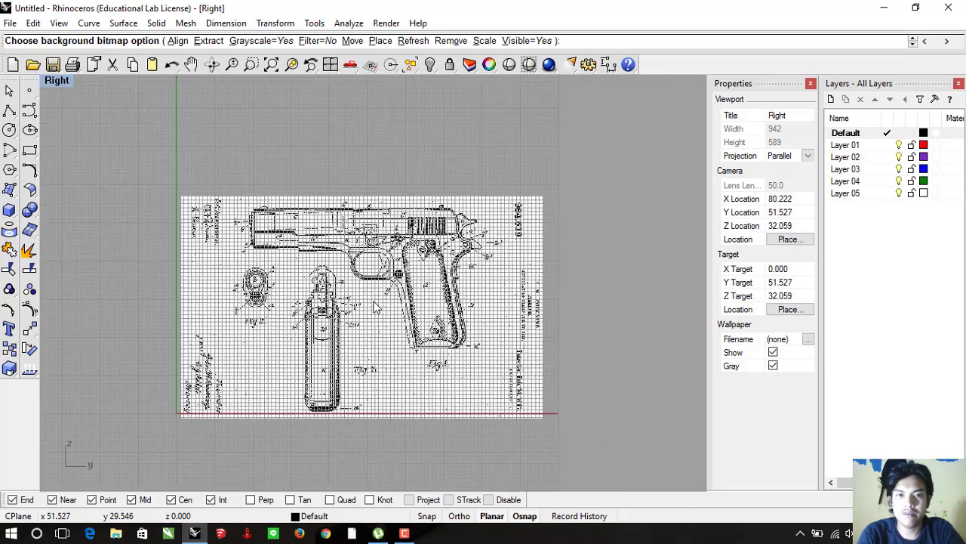
scroll(408, 317, up, 1)
scroll(424, 321, up, 1)
scroll(400, 309, up, 2)
Frame the whole pistol drawing and start an Interpolate Curve command
scroll(302, 253, down, 1)
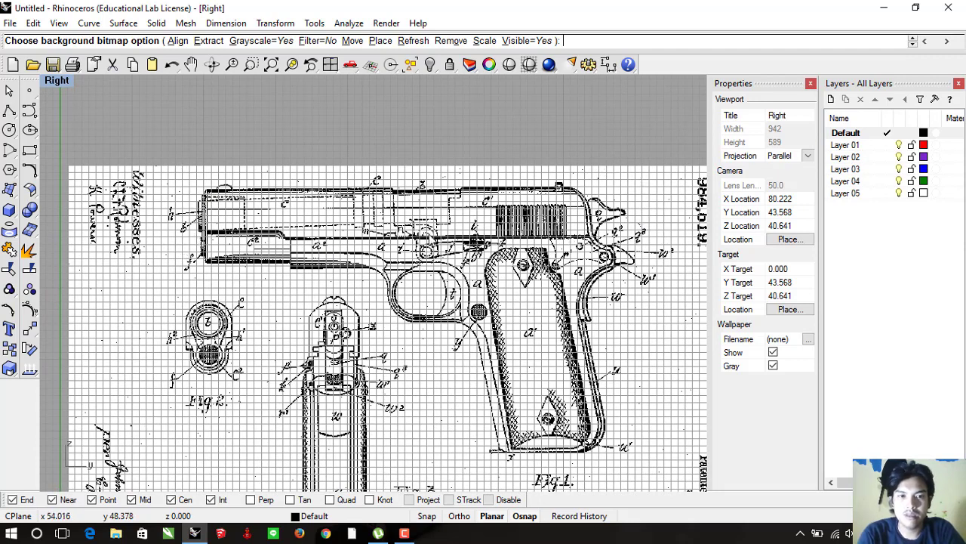
scroll(294, 309, down, 1)
scroll(317, 307, down, 3)
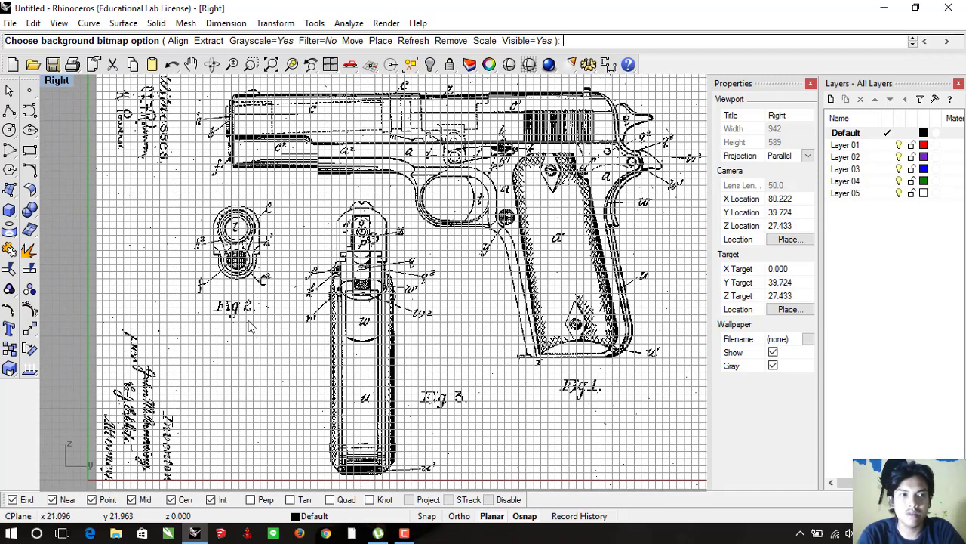
right_drag(339, 203, 310, 275)
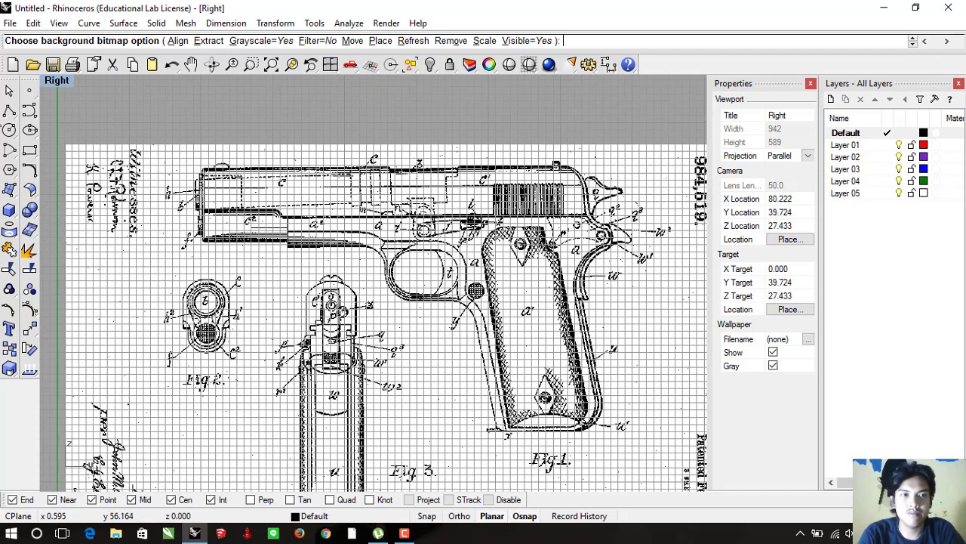
right_click(9, 111)
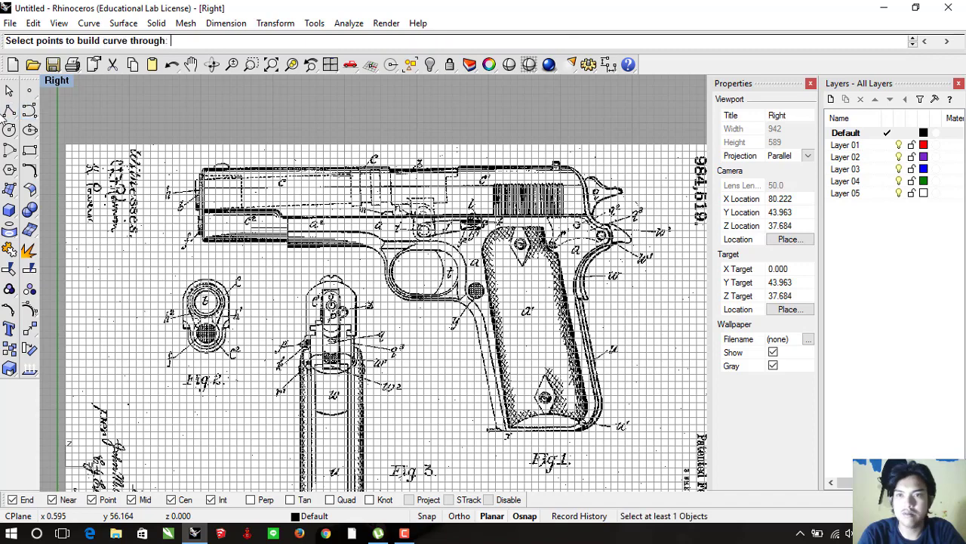
Start a polyline and make Layer 01 the current red layer
click(9, 112)
scroll(235, 151, up, 2)
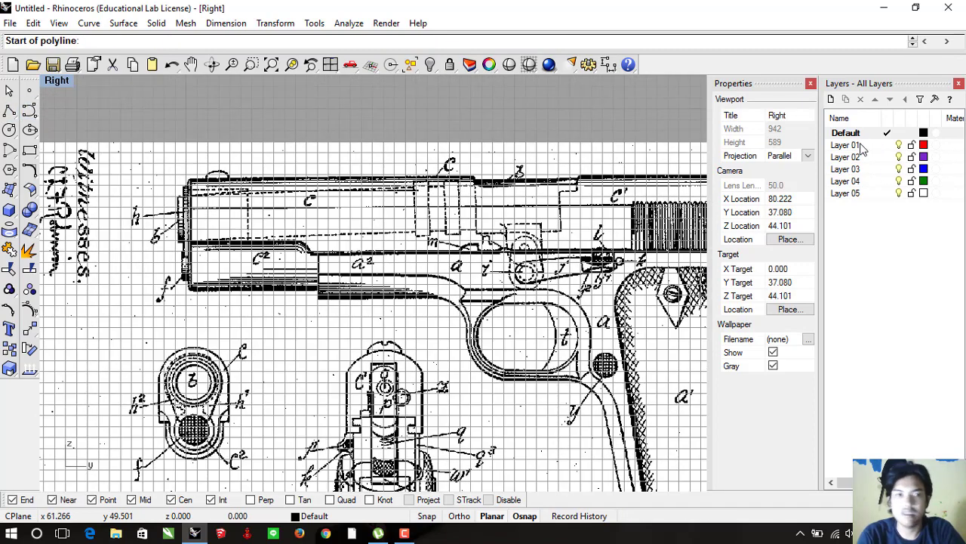
double_click(863, 148)
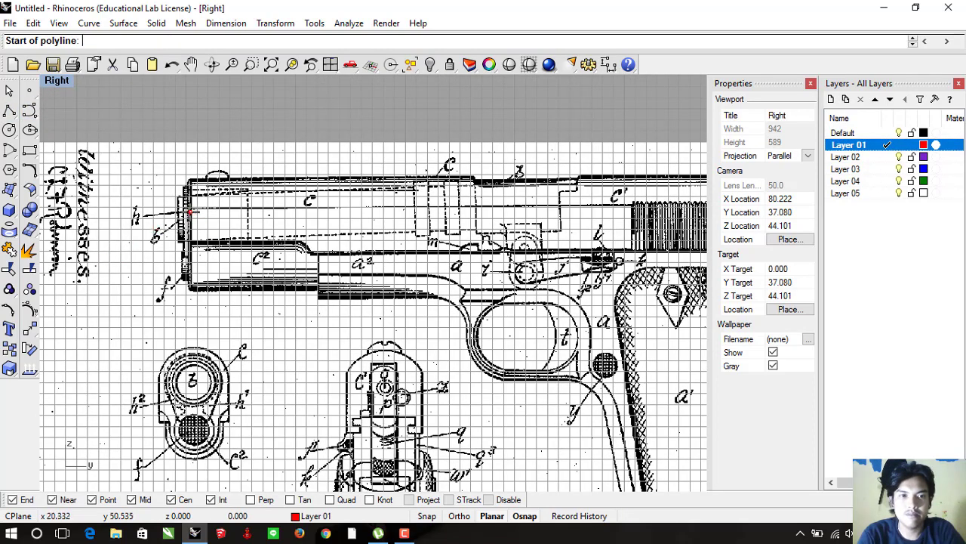
scroll(188, 213, up, 1)
scroll(188, 193, up, 2)
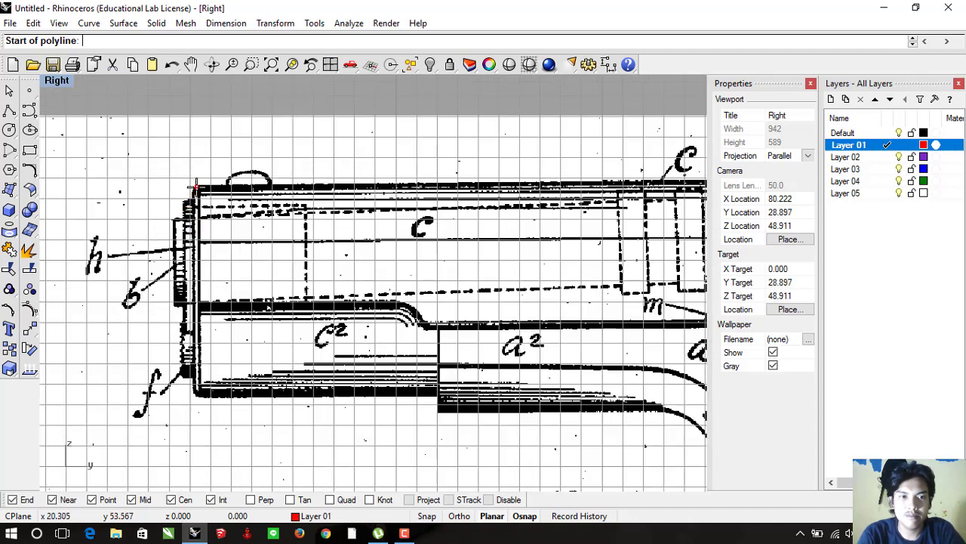
Trace a polyline down the slide's front end and along its underside
click(195, 187)
click(201, 304)
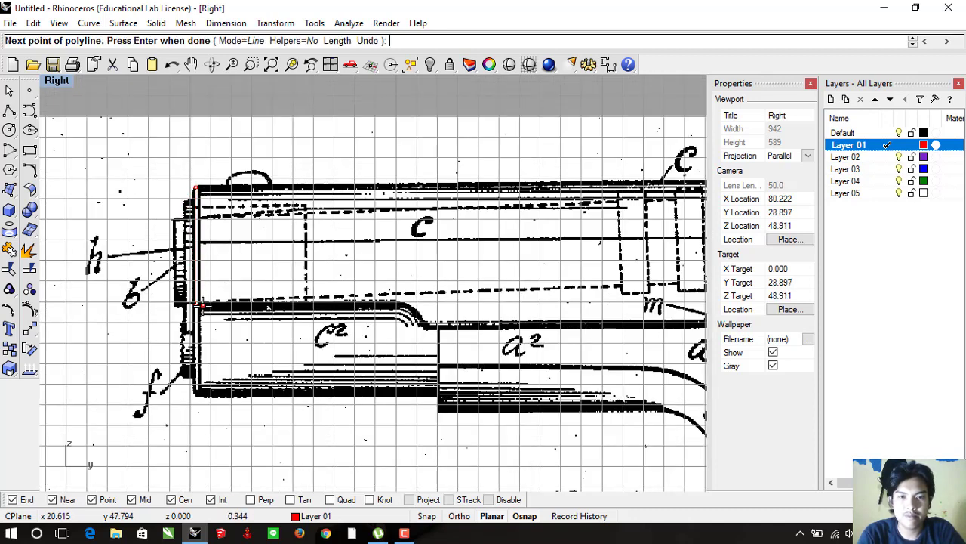
click(195, 325)
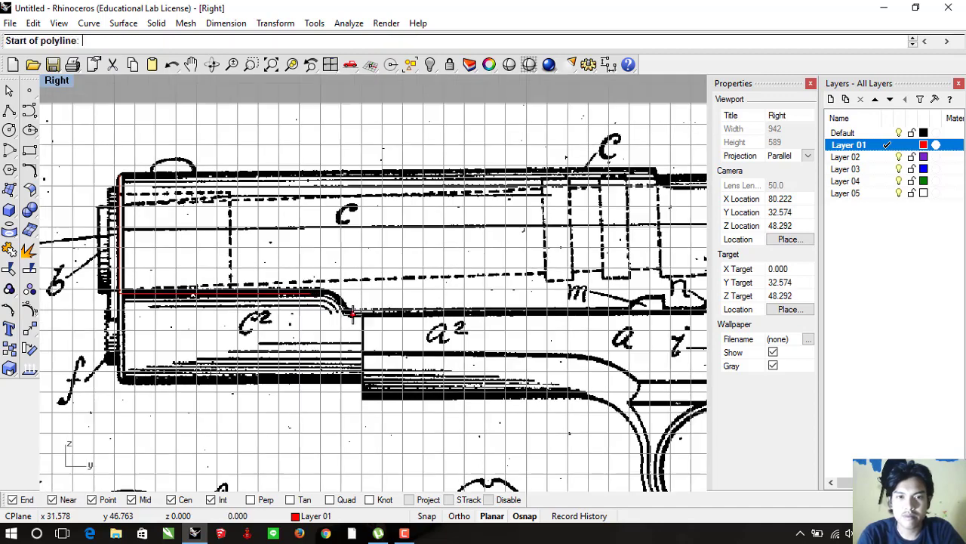
mouse_move(388, 298)
right_down()
mouse_move(448, 333)
mouse_move(210, 332)
right_up()
key(Return)
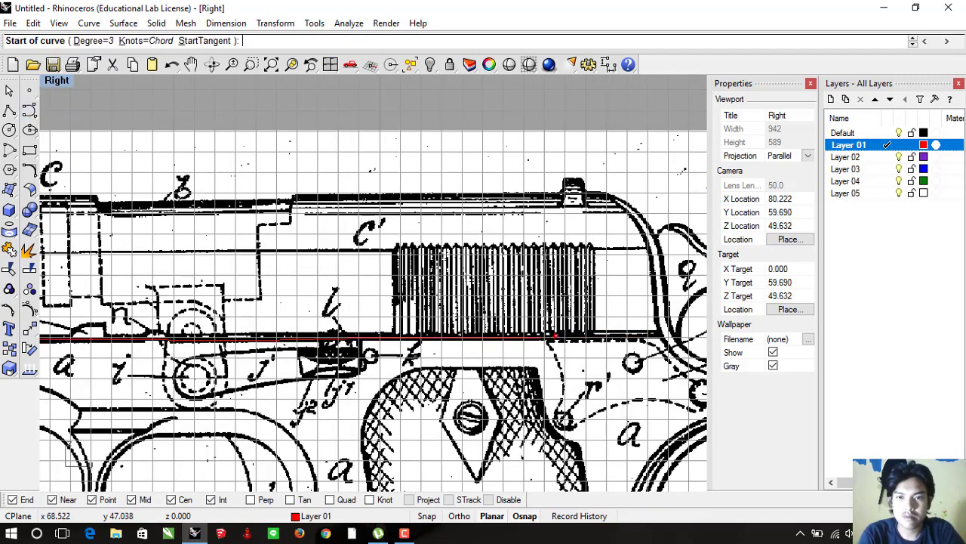
Trace a curve around the slide's rear corner and along its top edge
click(585, 329)
click(566, 265)
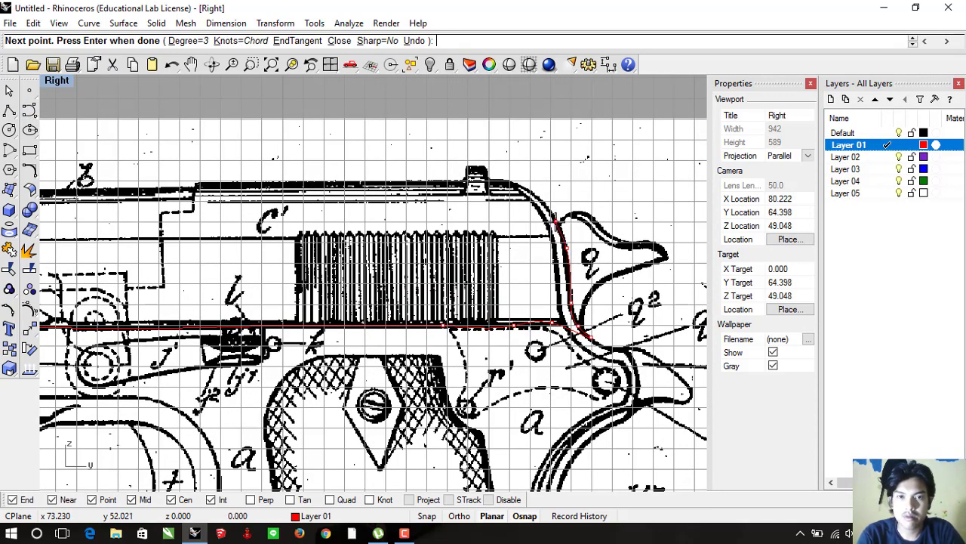
click(552, 191)
key(Left)
key(Left)
key(Left)
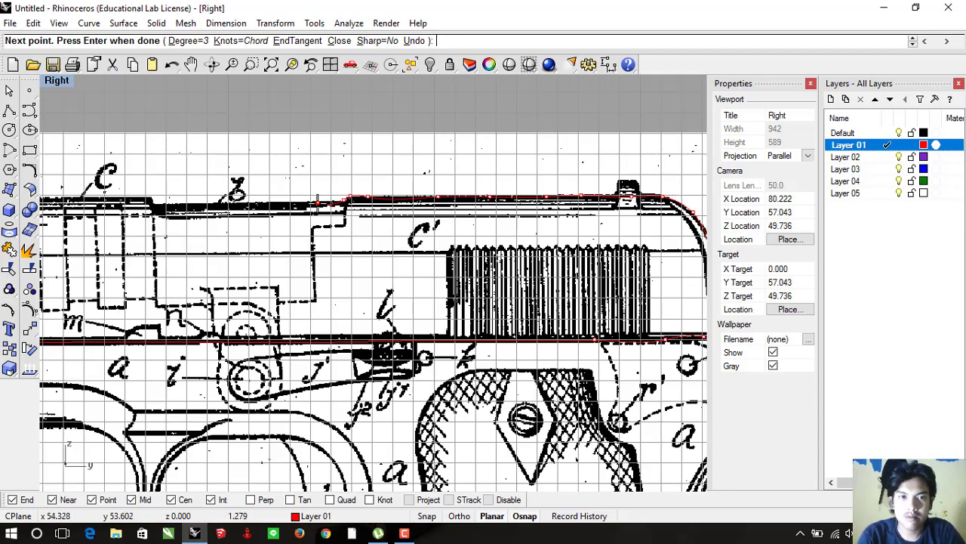
click(189, 202)
key(Left)
key(Left)
key(Left)
key(Left)
key(Left)
key(Left)
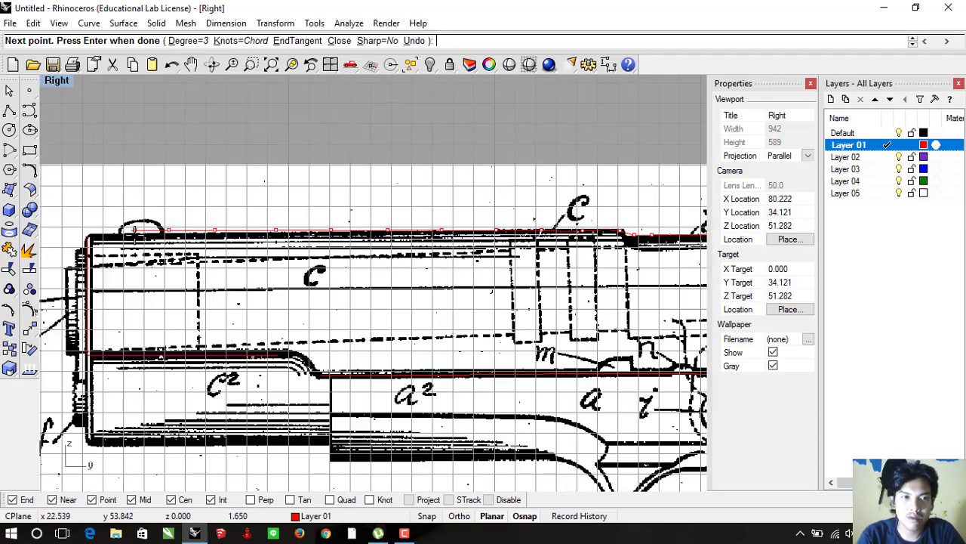
key(Return)
Start an arc from the arc tools, then cancel it
click(9, 170)
click(141, 167)
key(Down)
key(Down)
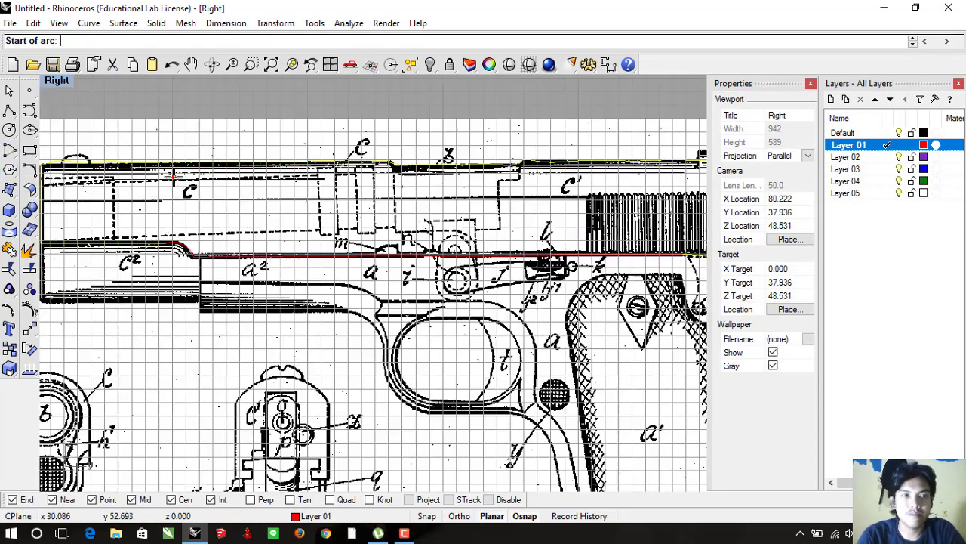
key(Escape)
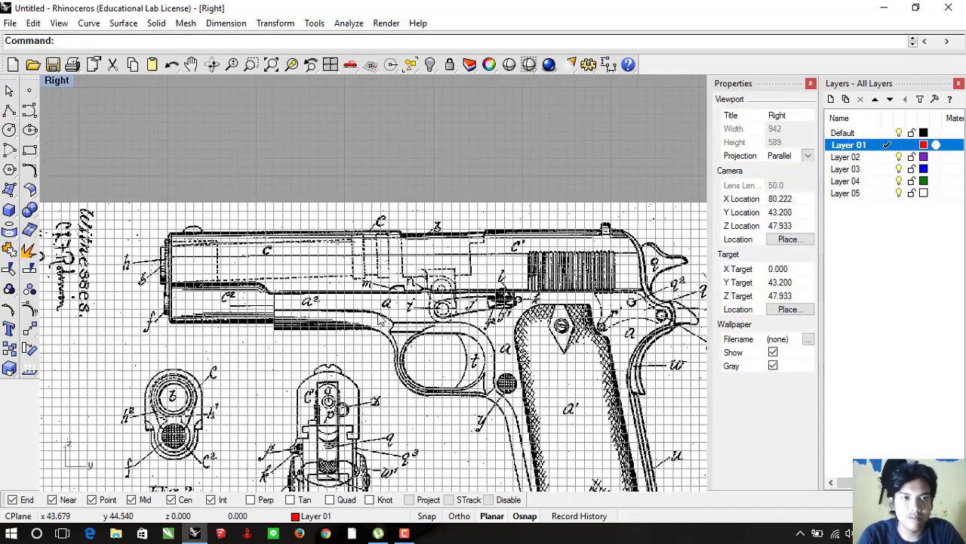
Add a short red trace line along the slide
click(29, 130)
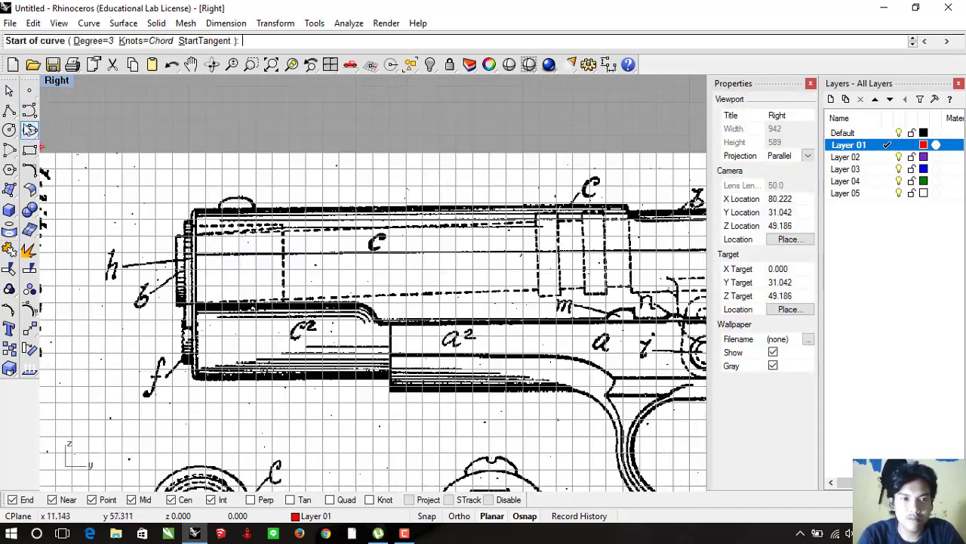
click(197, 272)
key(Return)
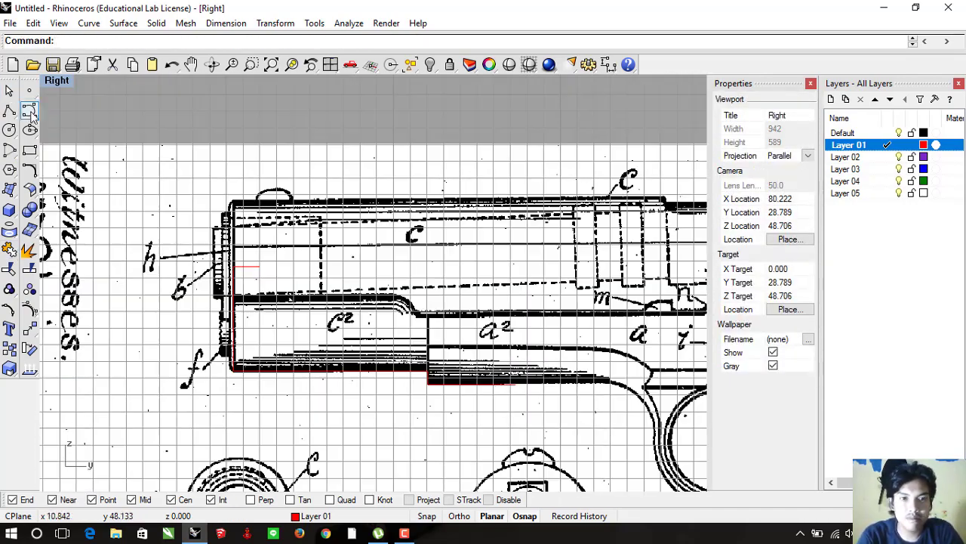
Trace a curve around the trigger guard, grip and hammer outline
click(29, 112)
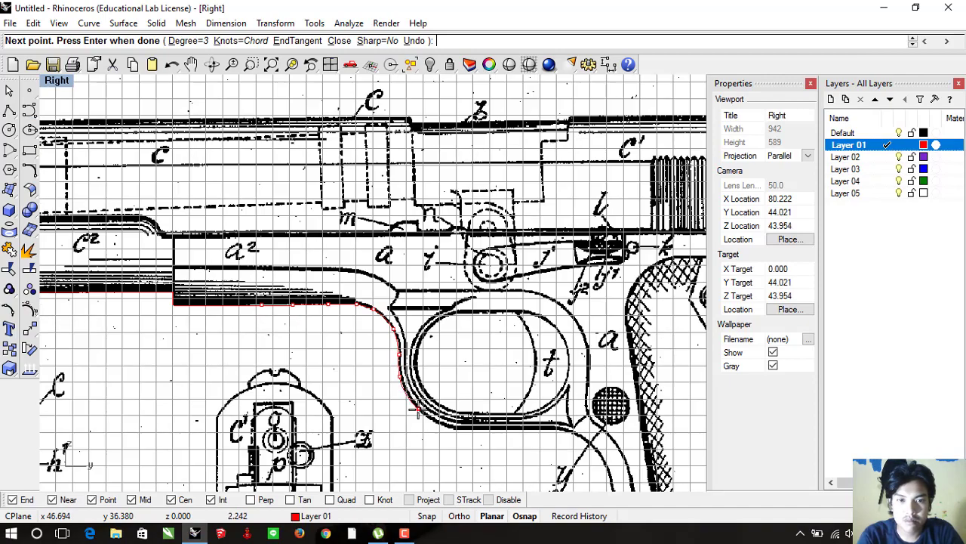
right_drag(486, 434, 402, 264)
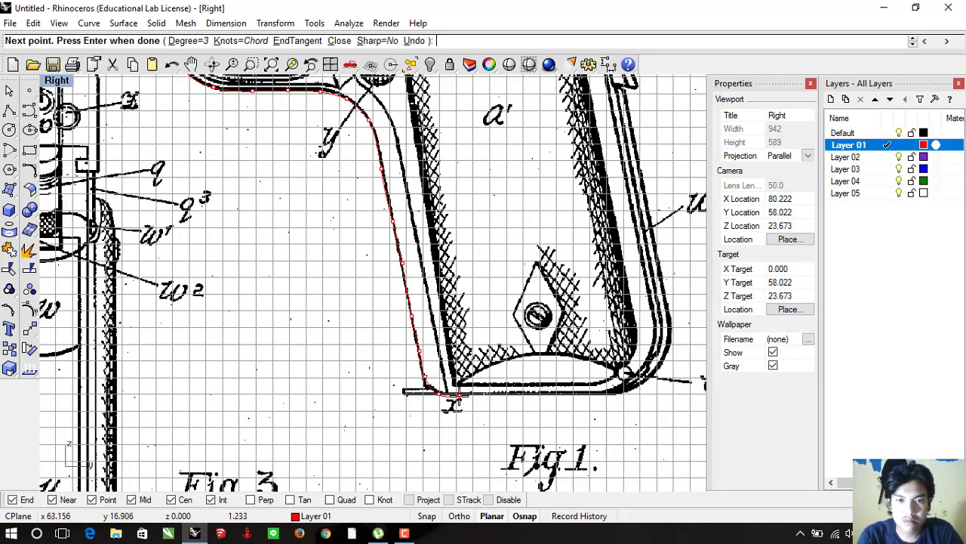
scroll(478, 398, up, 2)
right_drag(582, 324, 398, 309)
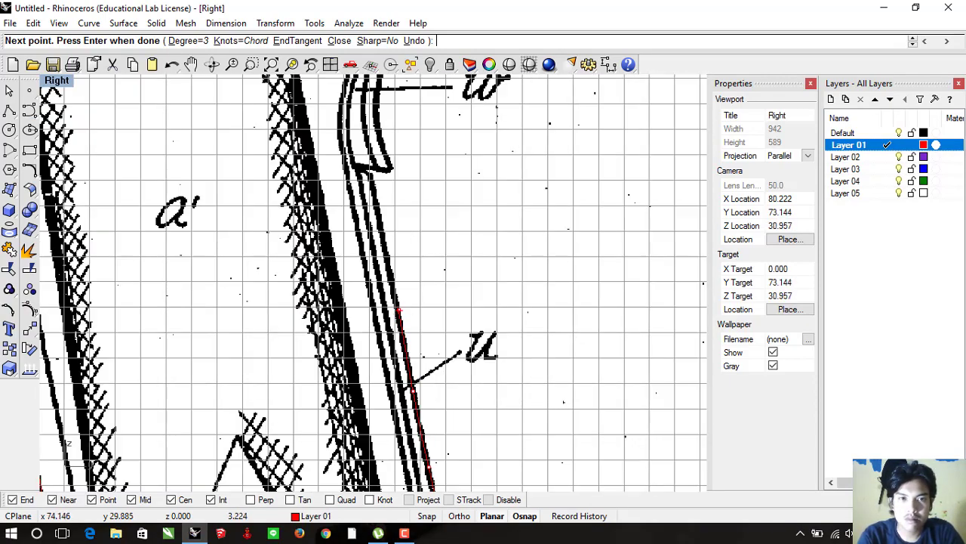
right_drag(385, 173, 398, 214)
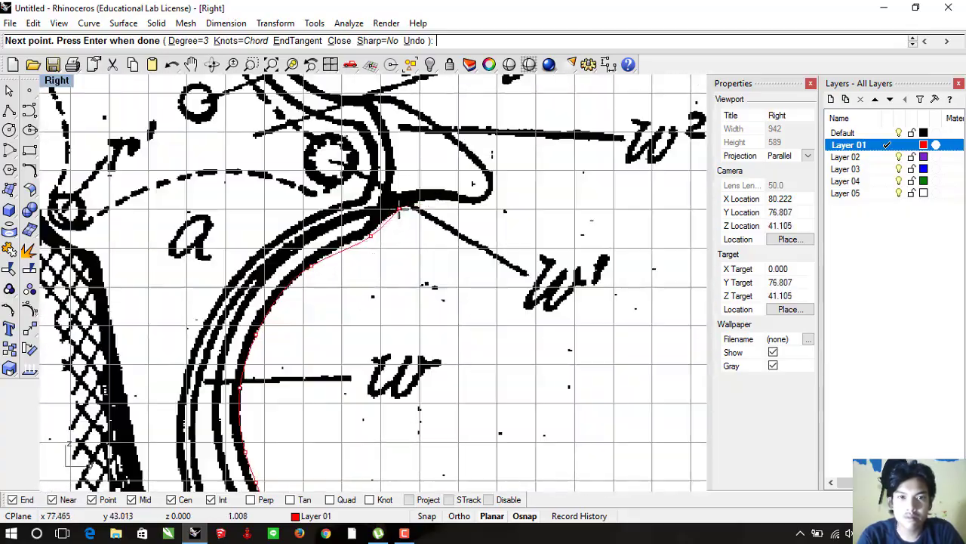
right_drag(458, 138, 446, 243)
scroll(356, 189, down, 3)
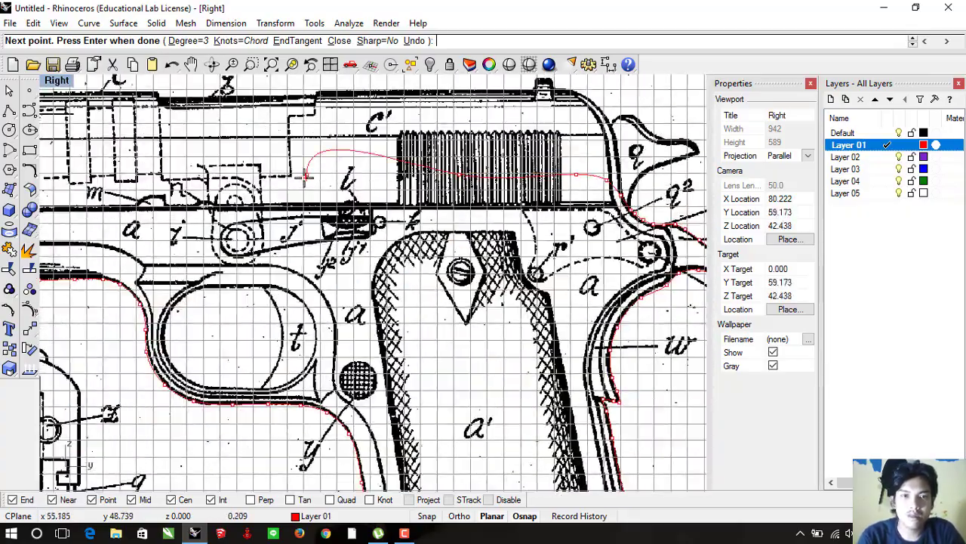
right_drag(355, 189, 453, 227)
scroll(453, 226, down, 3)
scroll(474, 234, up, 5)
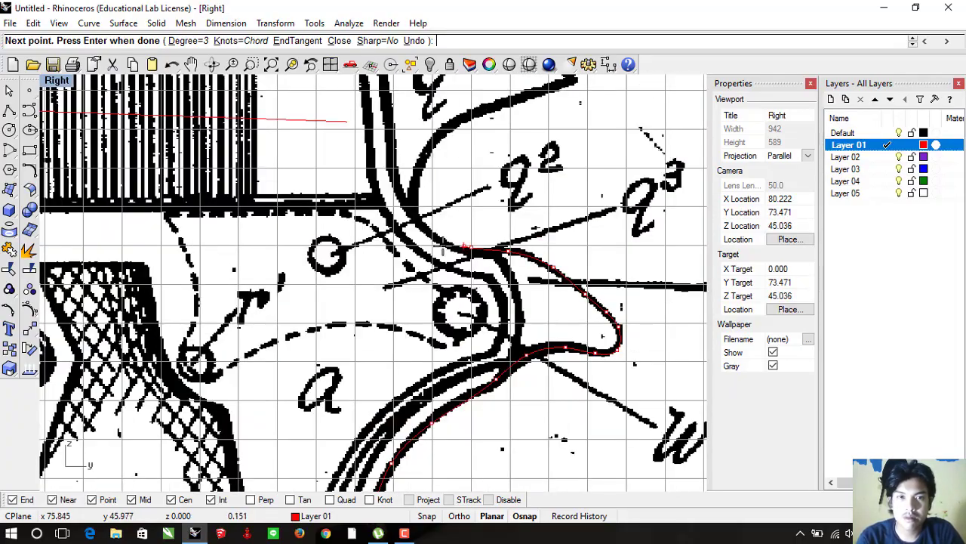
key(Return)
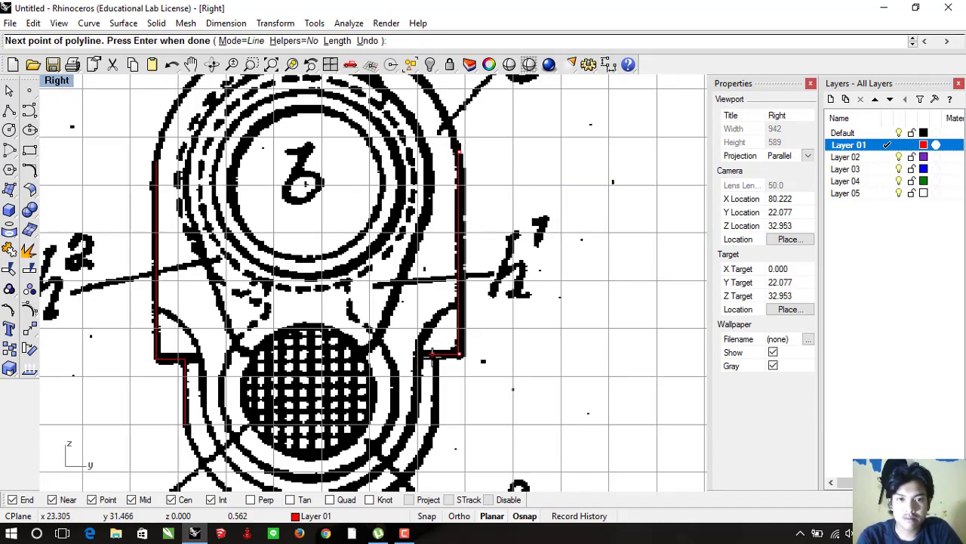
Finish the Fig. 2 side outline polyline
click(432, 353)
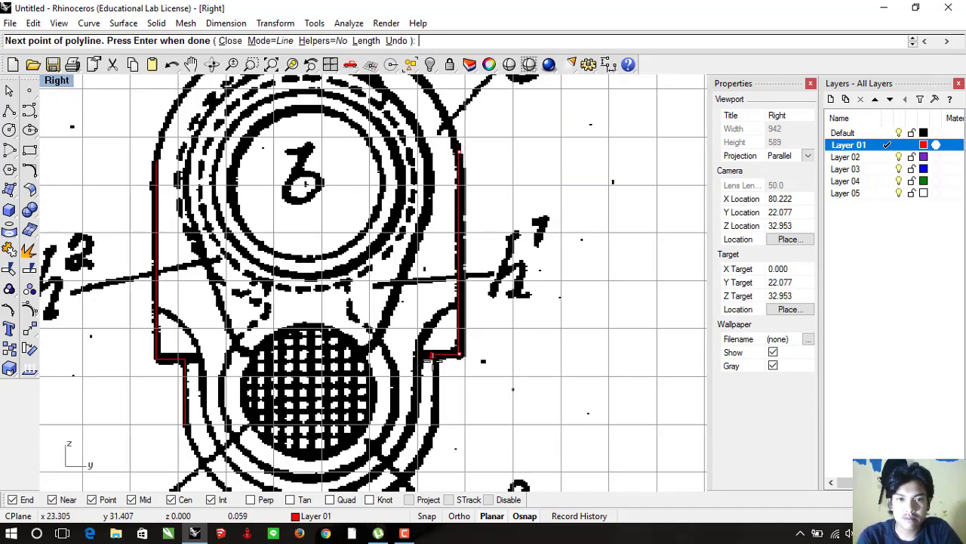
click(431, 407)
key(Return)
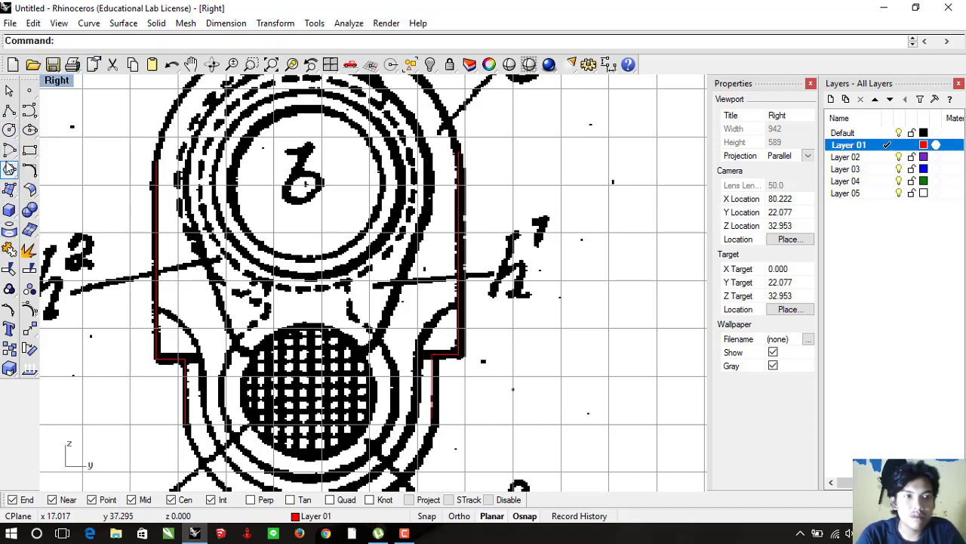
Draw a start-end-point arc closing the rounded top of Fig. 2
click(6, 151)
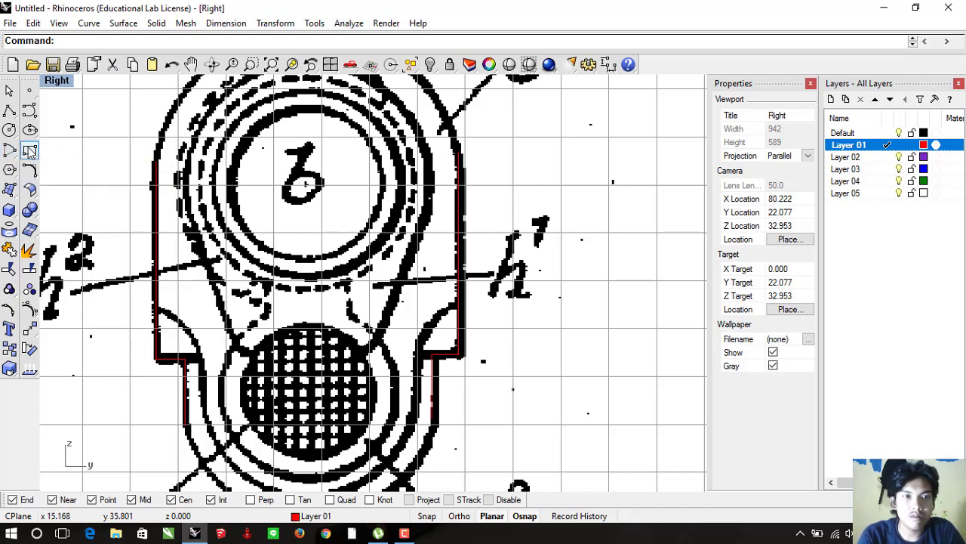
click(18, 153)
click(51, 171)
click(155, 161)
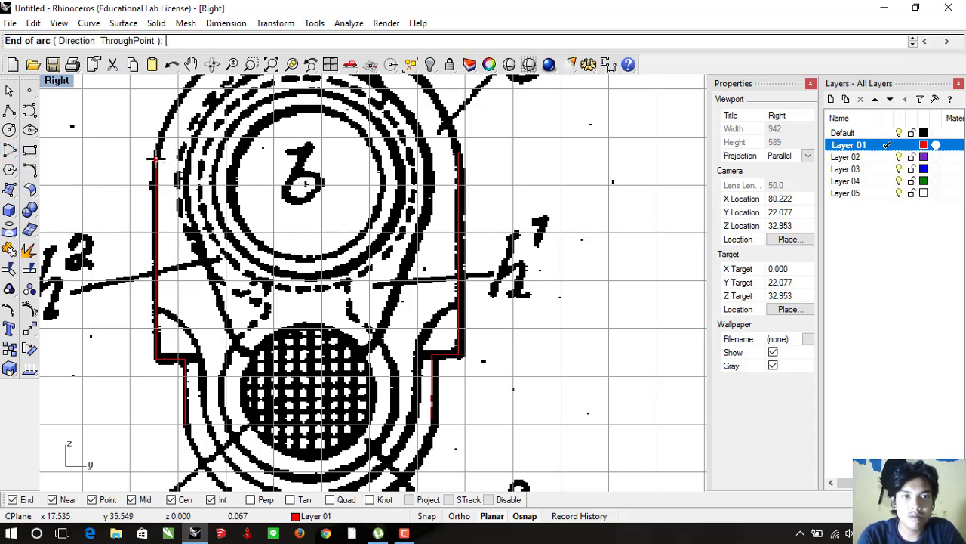
click(458, 151)
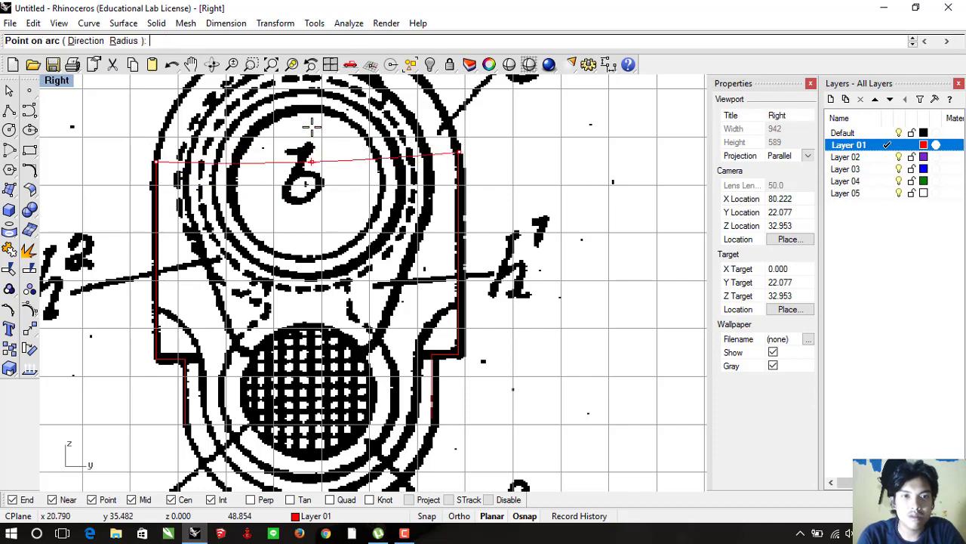
scroll(312, 136, up, 2)
scroll(309, 156, down, 3)
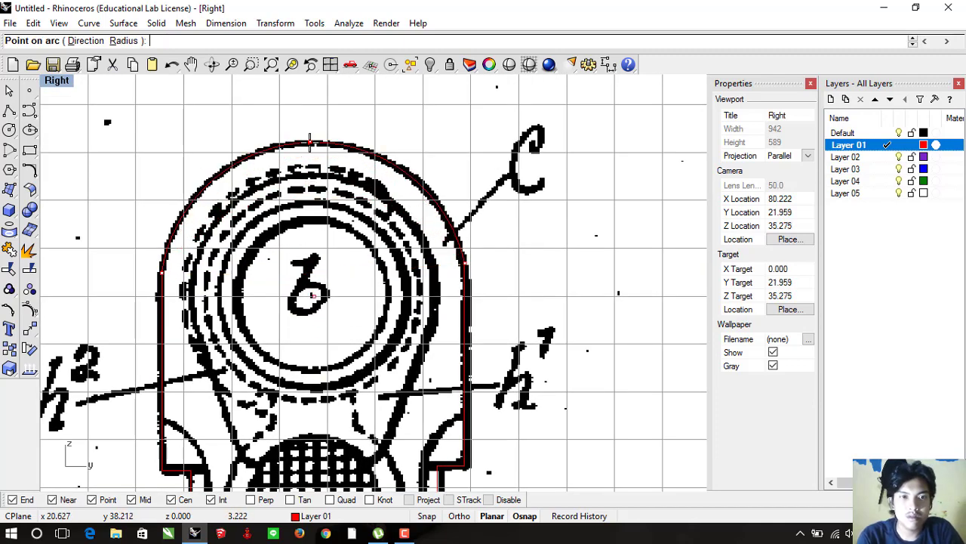
click(302, 161)
Draw a matching arc closing the rounded bottom of Fig. 2
right_drag(302, 287, 316, 128)
right_click(305, 243)
click(252, 252)
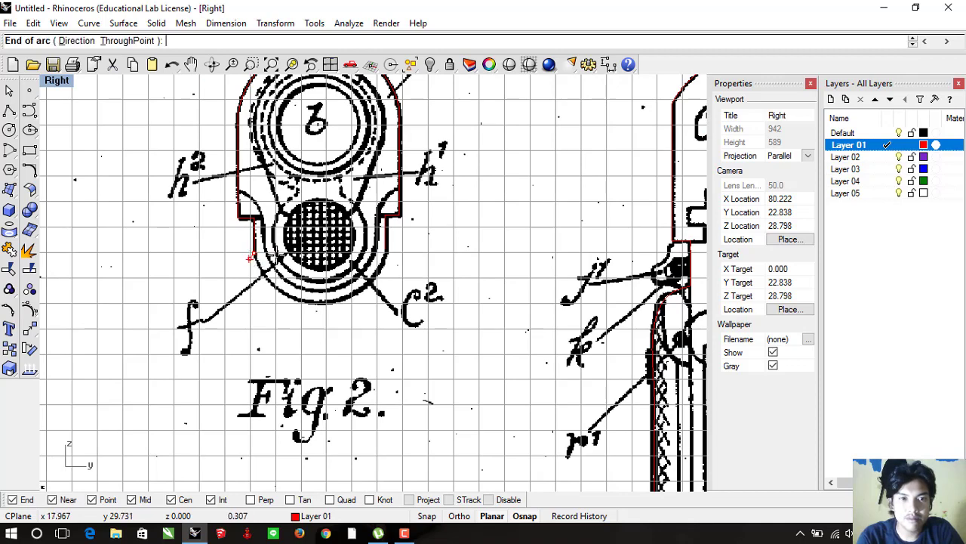
click(385, 251)
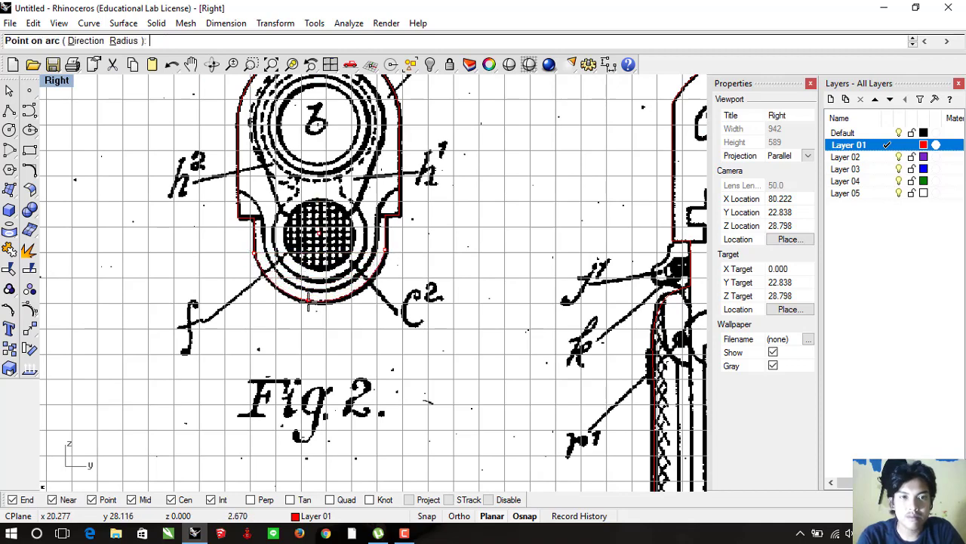
click(316, 306)
Select all the Fig. 2 outline curves to check them, then clear the selection
scroll(321, 296, down, 4)
drag(341, 319, 266, 195)
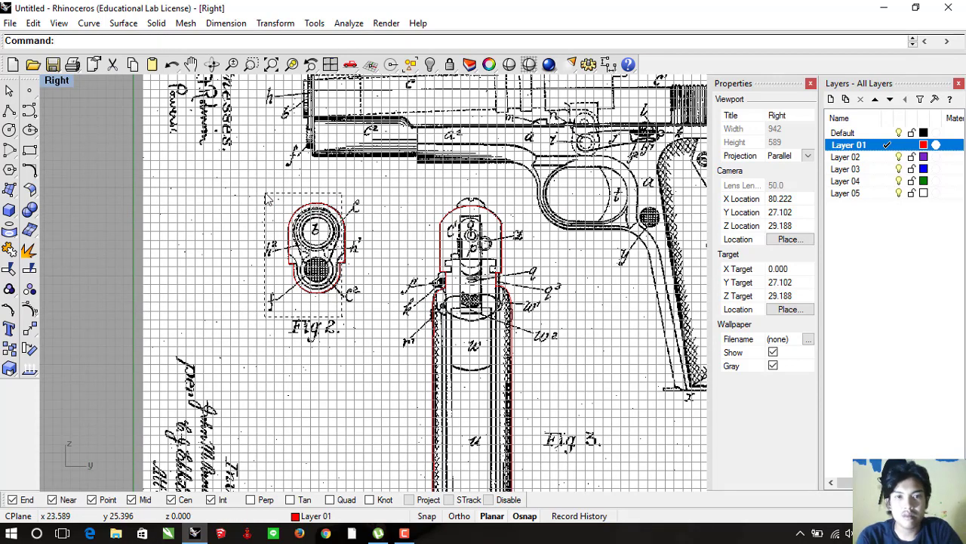
click(375, 276)
scroll(376, 276, down, 1)
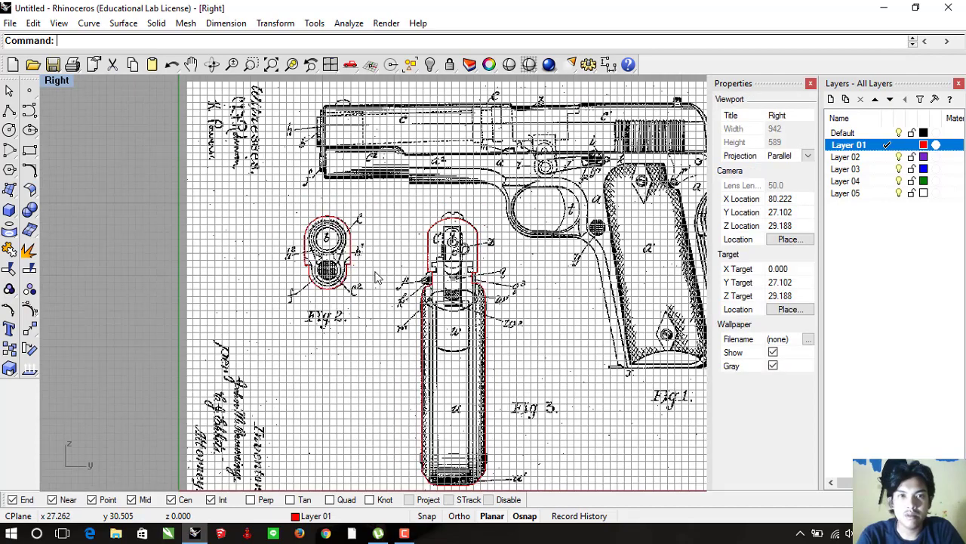
scroll(375, 276, down, 4)
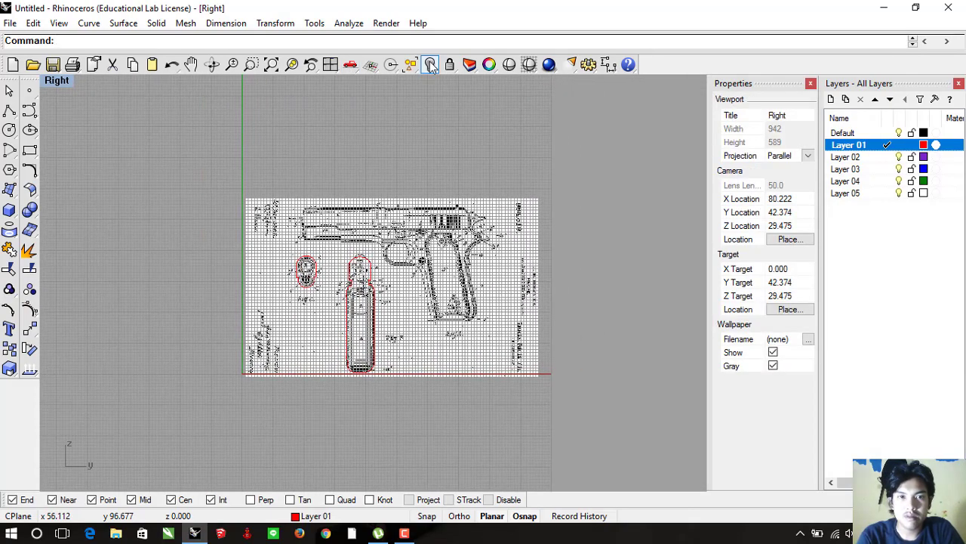
Restore the four-view layout, then maximize Perspective and orbit to inspect the red tracings in 3D
scroll(429, 241, up, 3)
scroll(429, 241, up, 1)
scroll(428, 241, up, 1)
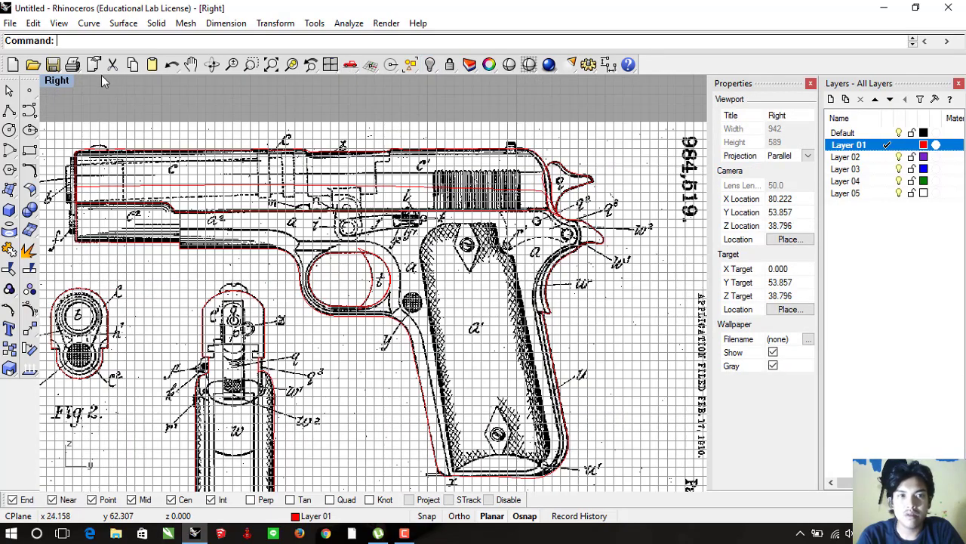
double_click(70, 81)
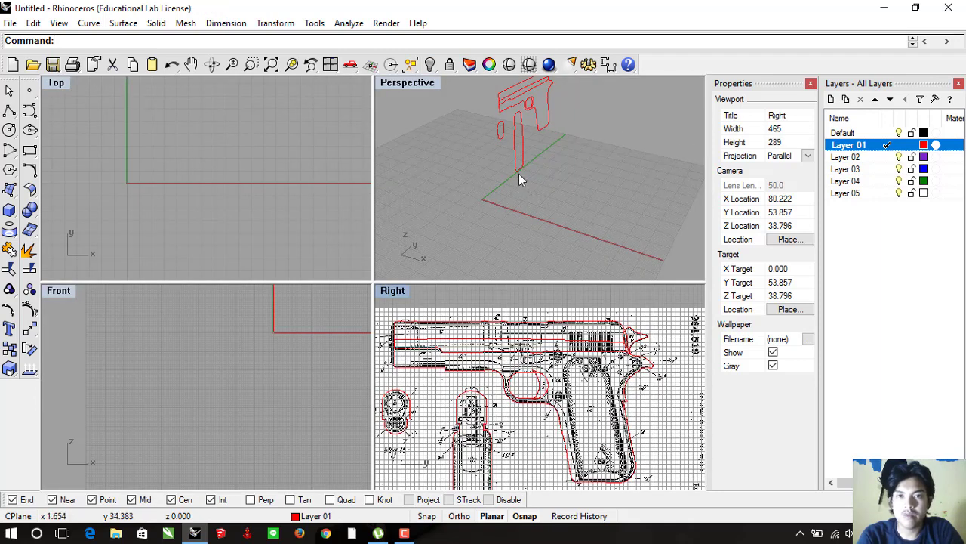
mouse_move(518, 179)
right_down()
mouse_move(554, 181)
mouse_move(509, 147)
mouse_move(601, 149)
mouse_move(541, 178)
mouse_move(481, 159)
mouse_move(547, 194)
right_up()
double_click(424, 90)
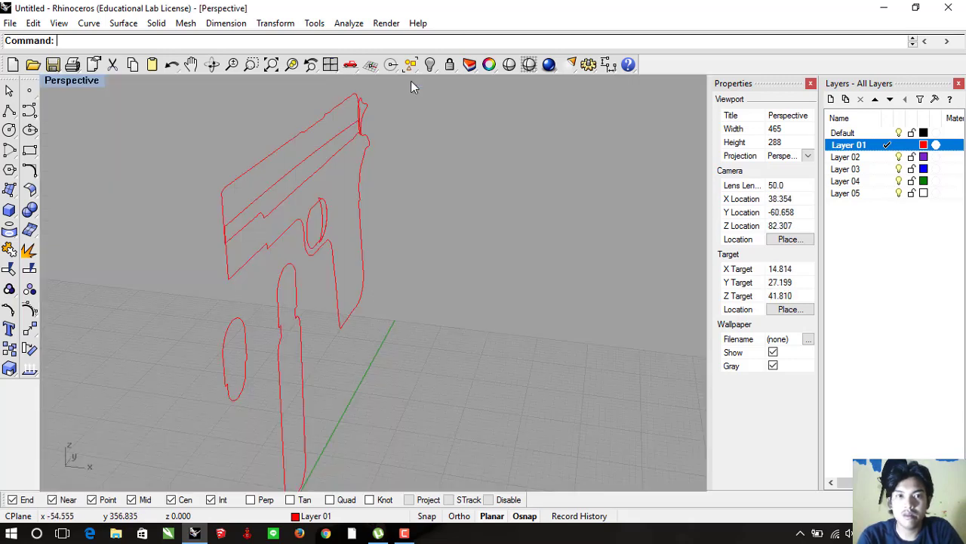
mouse_move(389, 179)
right_down()
mouse_move(479, 182)
mouse_move(352, 233)
mouse_move(436, 237)
mouse_move(501, 199)
mouse_move(407, 205)
mouse_move(274, 166)
mouse_move(438, 229)
mouse_move(336, 217)
right_up()
scroll(449, 204, up, 2)
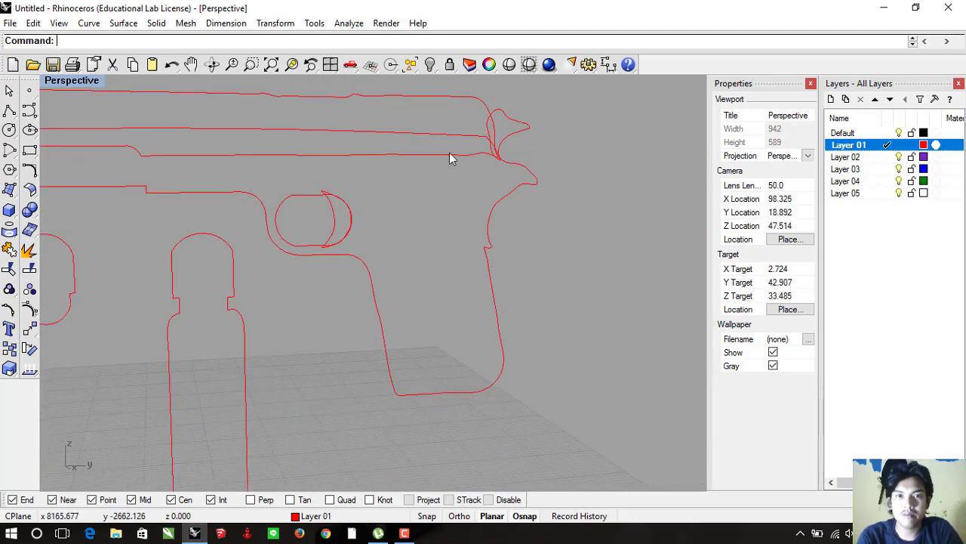
scroll(453, 155, up, 2)
scroll(484, 170, up, 2)
scroll(347, 208, down, 4)
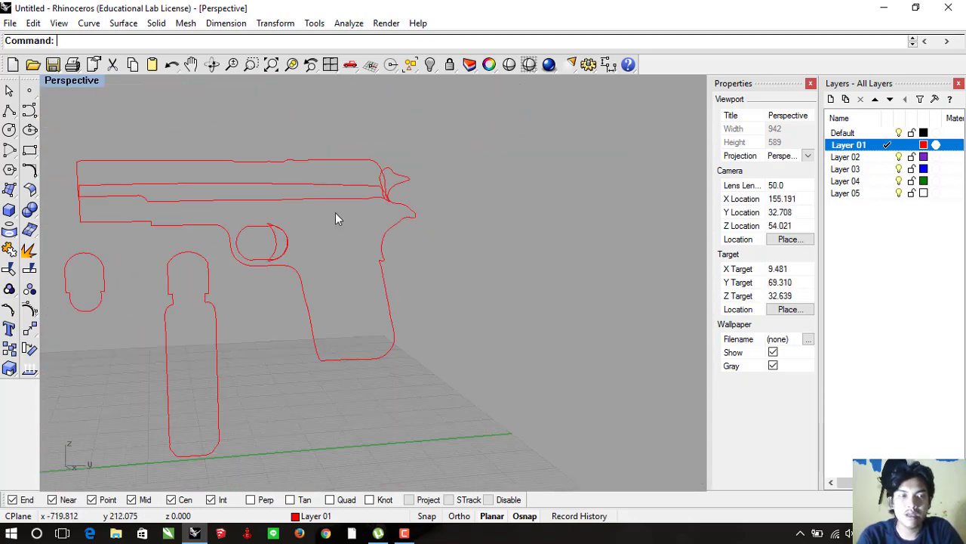
scroll(355, 206, up, 2)
Extrude the slide outline curve straight into a capped solid
double_click(68, 85)
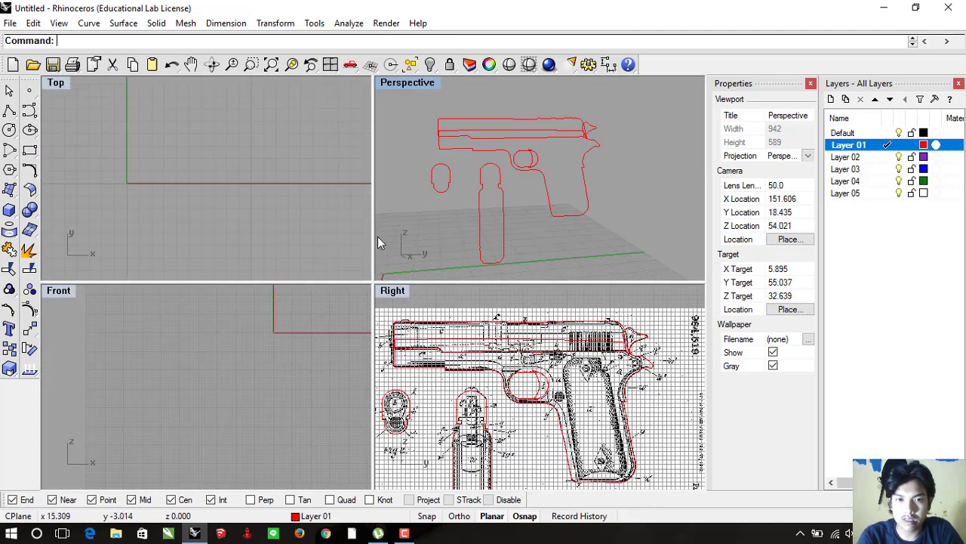
scroll(392, 263, down, 2)
right_drag(430, 296, 453, 303)
click(427, 318)
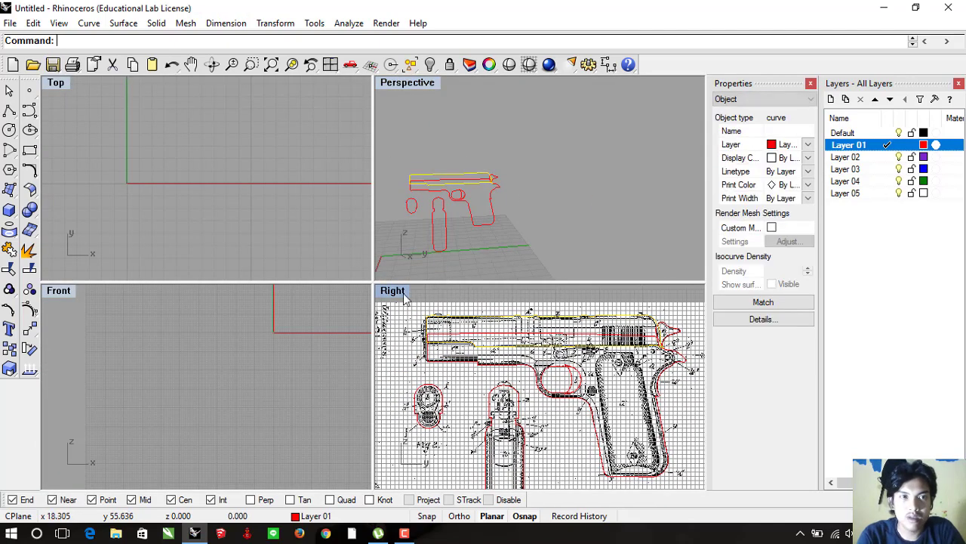
click(156, 23)
mouse_move(205, 257)
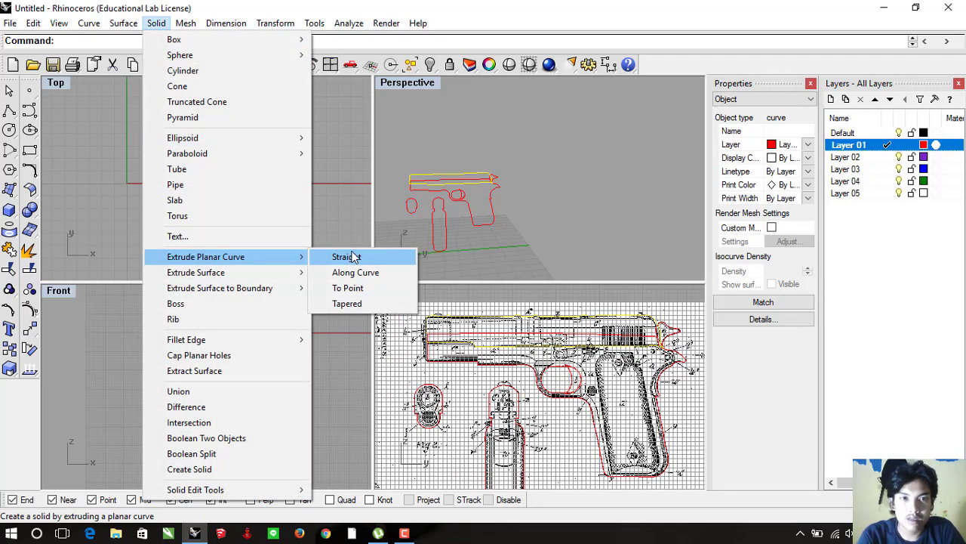
click(353, 259)
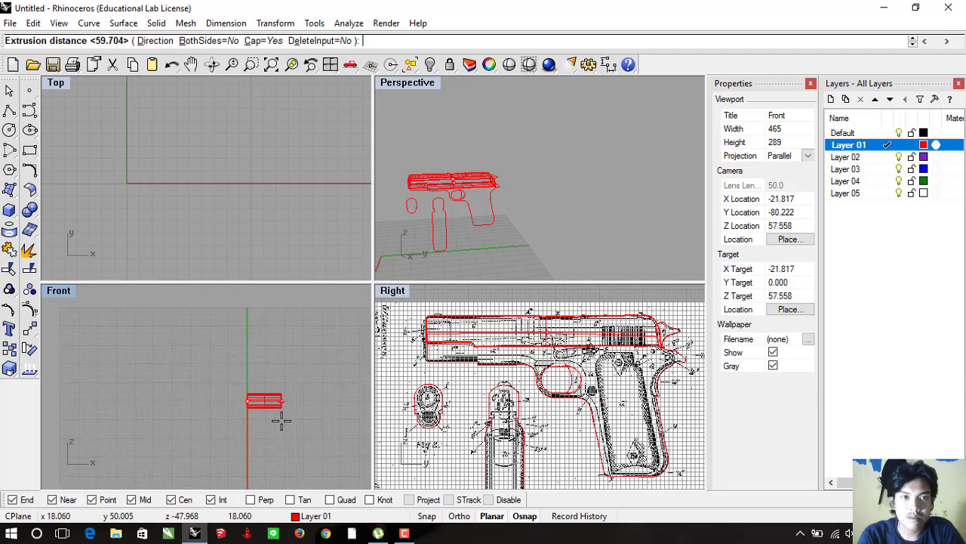
right_drag(212, 192, 206, 202)
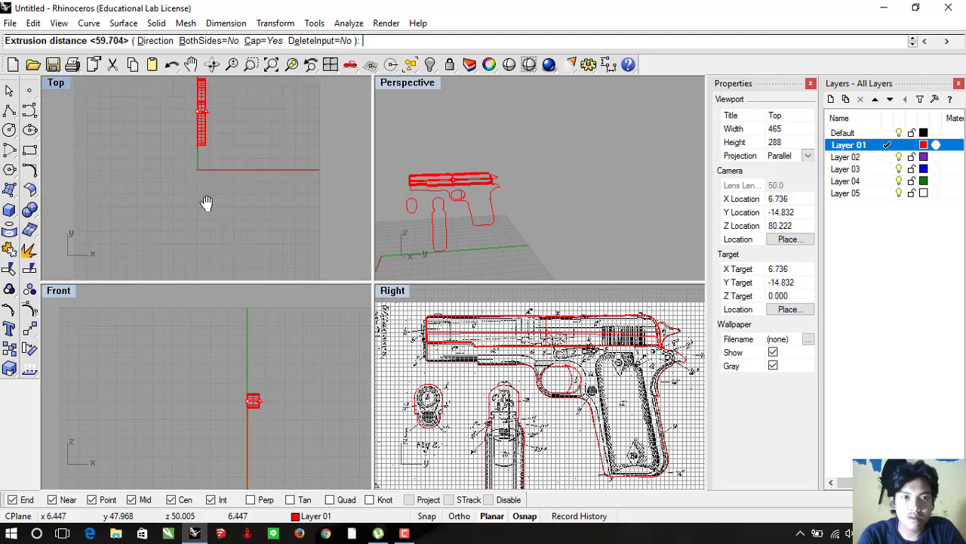
scroll(206, 202, up, 5)
scroll(215, 216, up, 2)
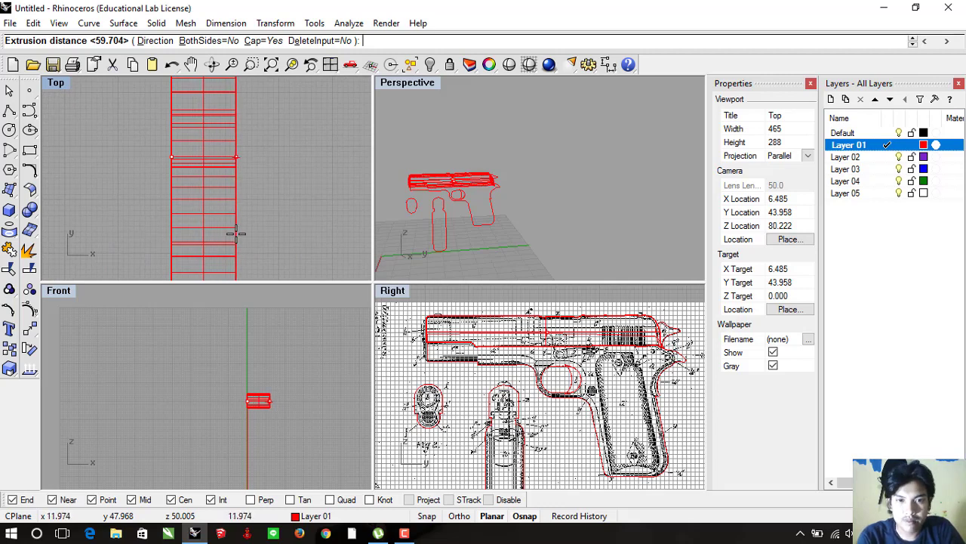
click(236, 233)
Select the grip outline and the overlapping trigger-area curve
click(444, 362)
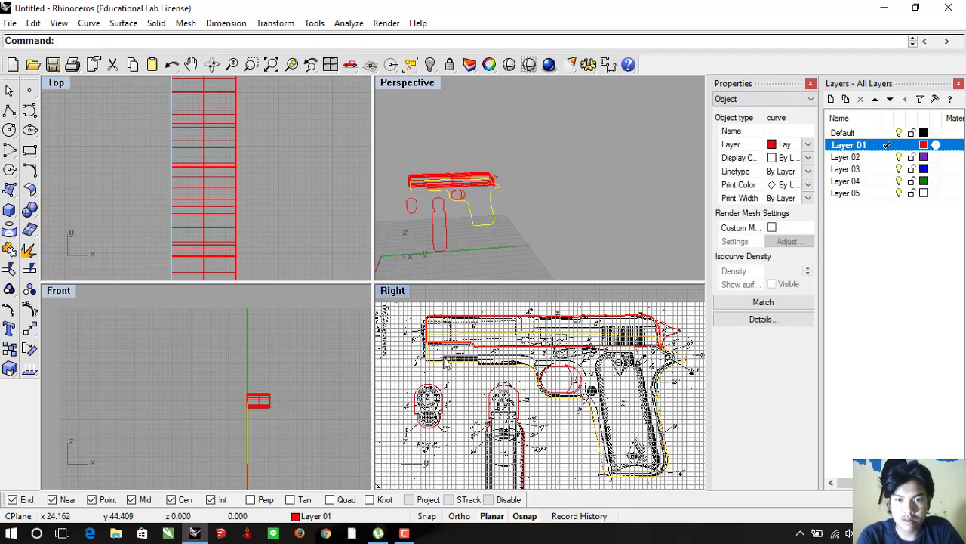
click(551, 369)
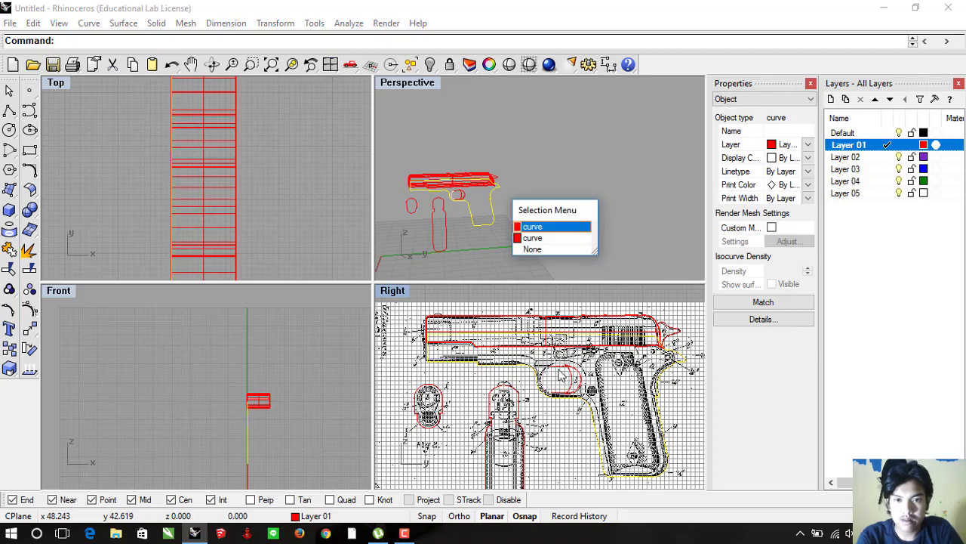
click(539, 228)
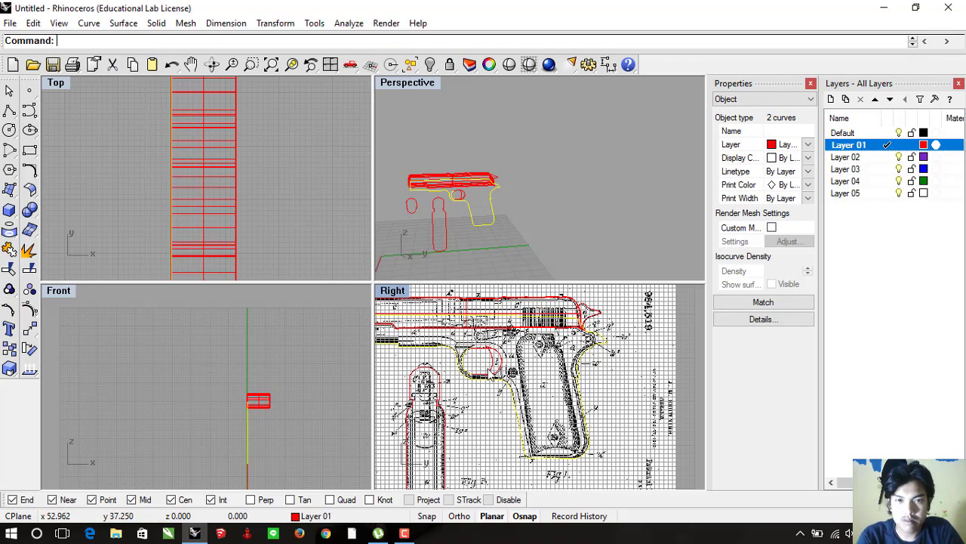
scroll(555, 378, up, 8)
Extrude the selected frame and grip curves straight into solids with Extrude Planar Curve
click(156, 22)
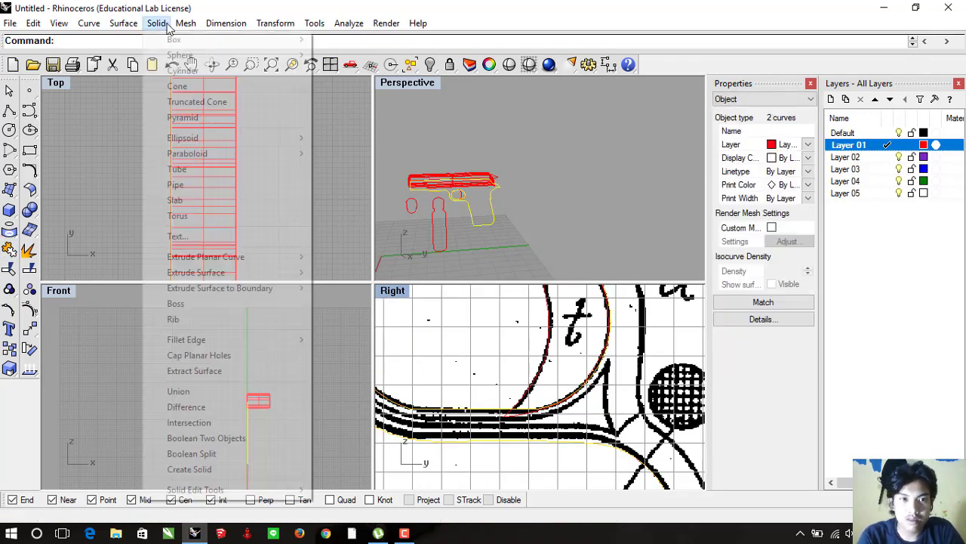
click(205, 254)
key(Return)
scroll(453, 208, up, 3)
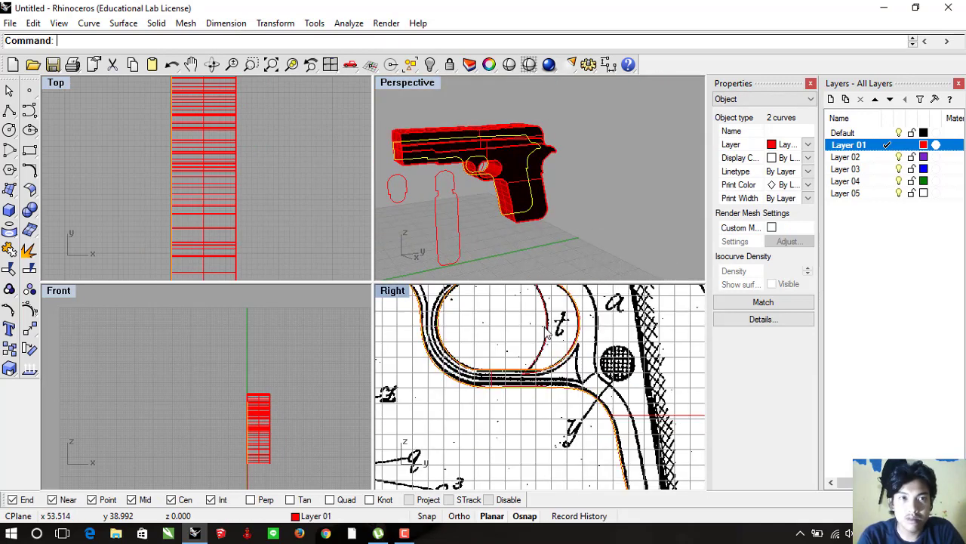
click(156, 22)
click(347, 258)
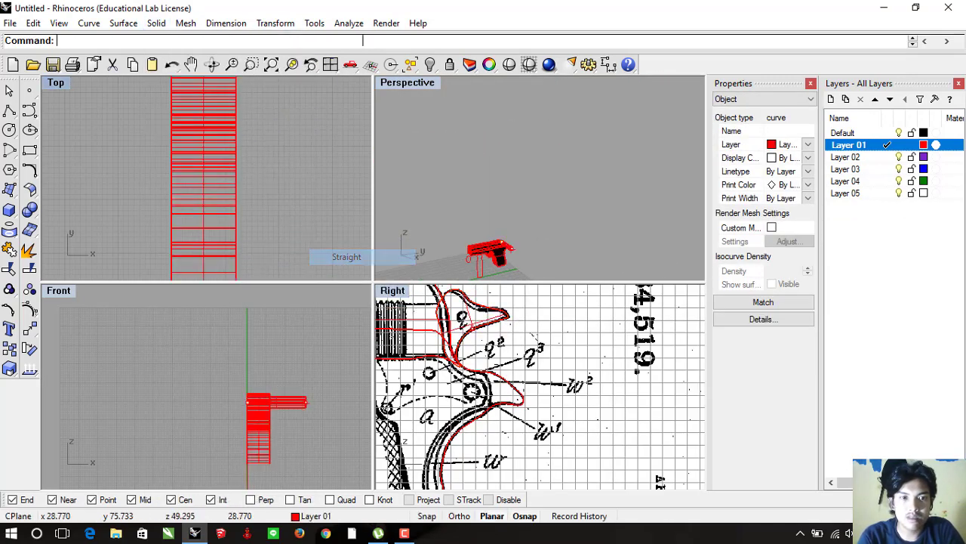
click(233, 153)
Orbit and zoom around the red gun solids, then clear the selection
scroll(268, 154, down, 3)
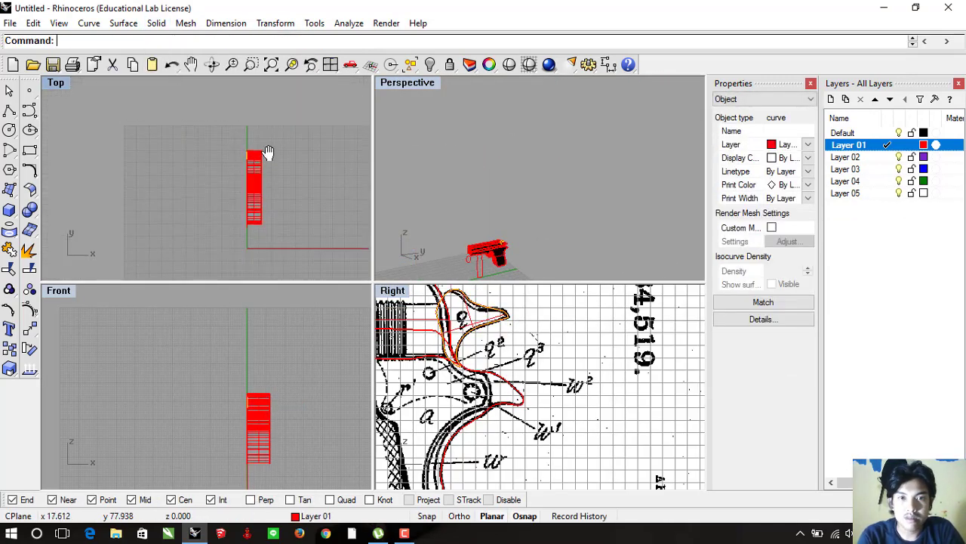
scroll(512, 243, up, 5)
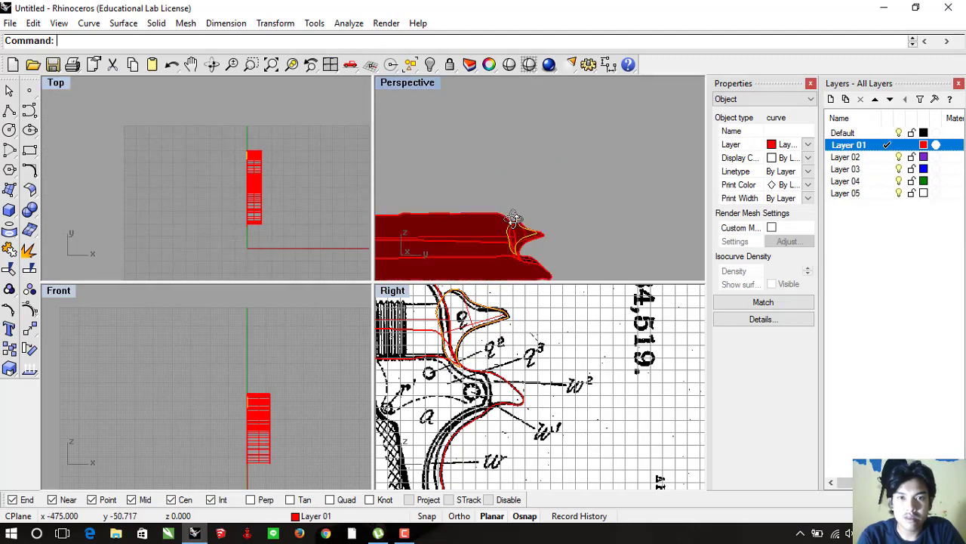
scroll(554, 197, up, 2)
right_drag(554, 196, 492, 231)
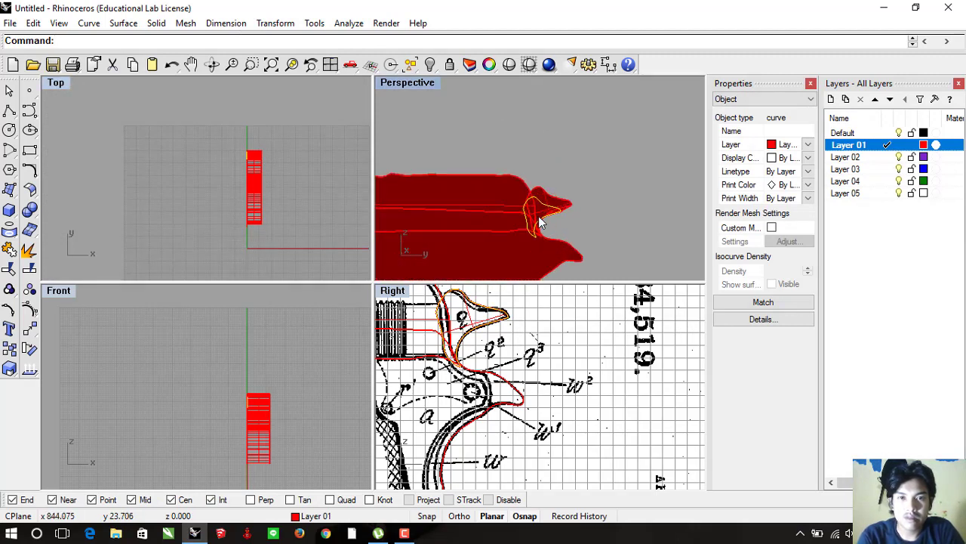
scroll(491, 231, down, 3)
shift+right_drag(492, 231, 539, 220)
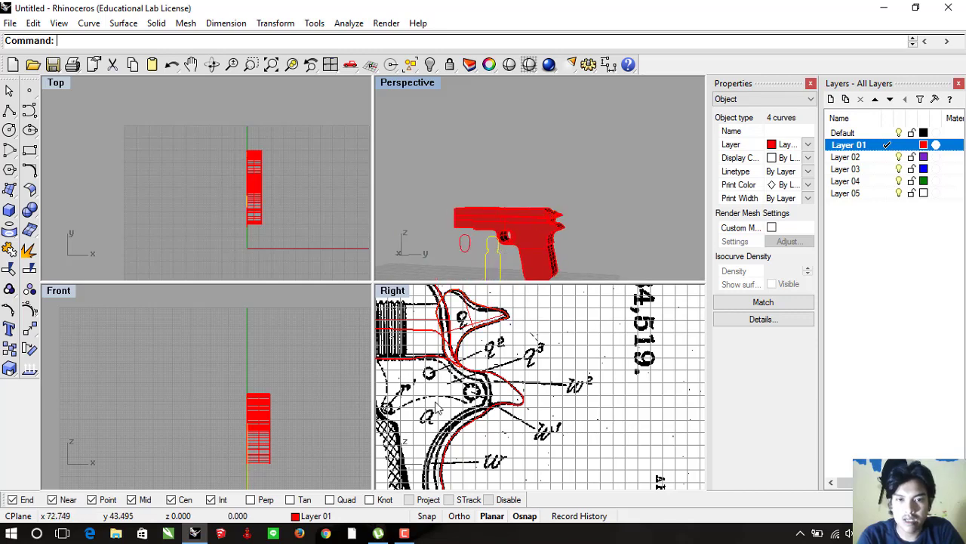
scroll(436, 408, down, 3)
scroll(468, 392, down, 2)
scroll(498, 378, down, 2)
scroll(524, 368, down, 1)
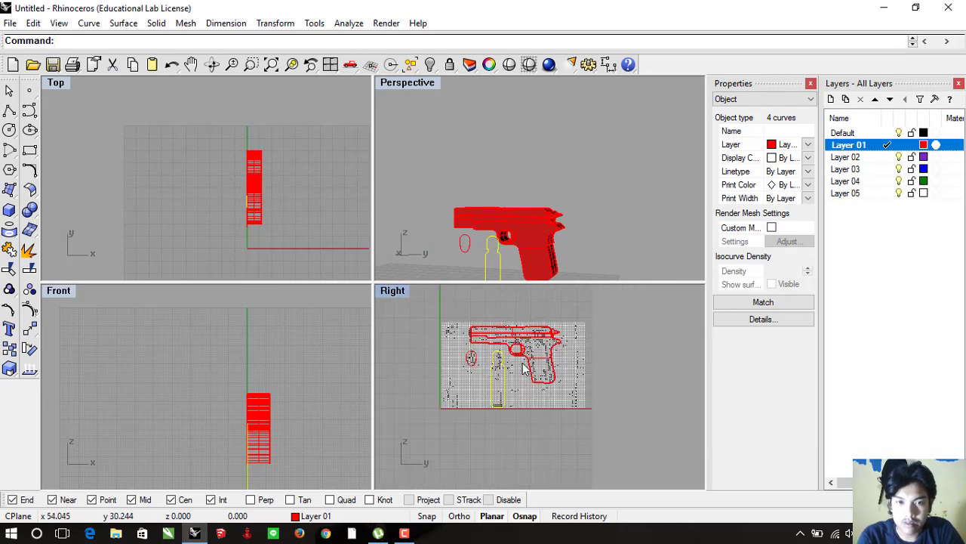
scroll(520, 370, up, 4)
click(513, 395)
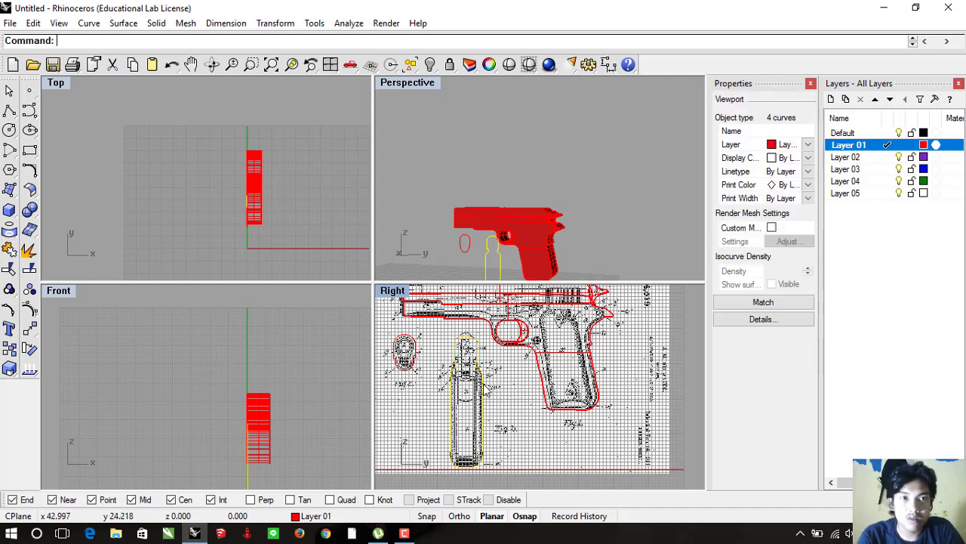
click(156, 22)
mouse_move(206, 256)
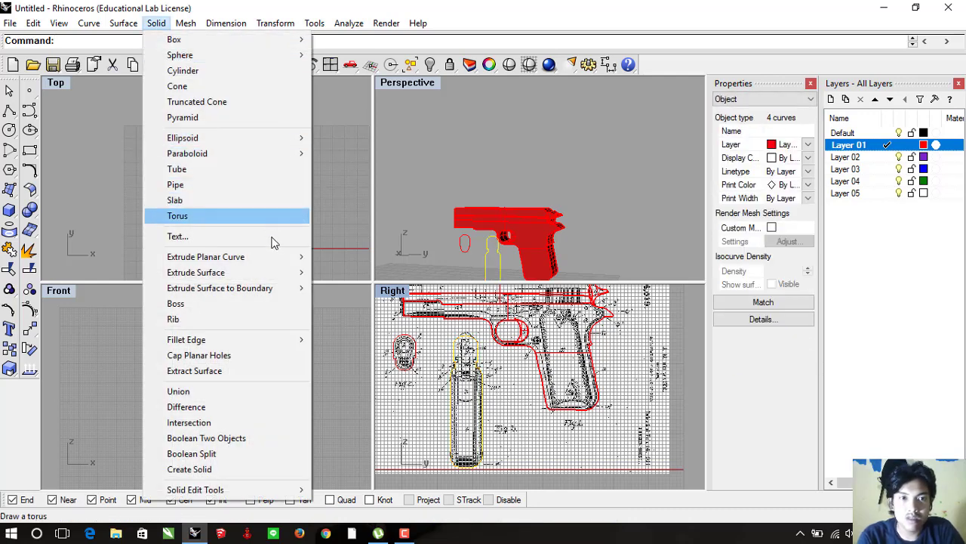
Extrude the flat curve straight into a long slab and select the new slab
click(324, 257)
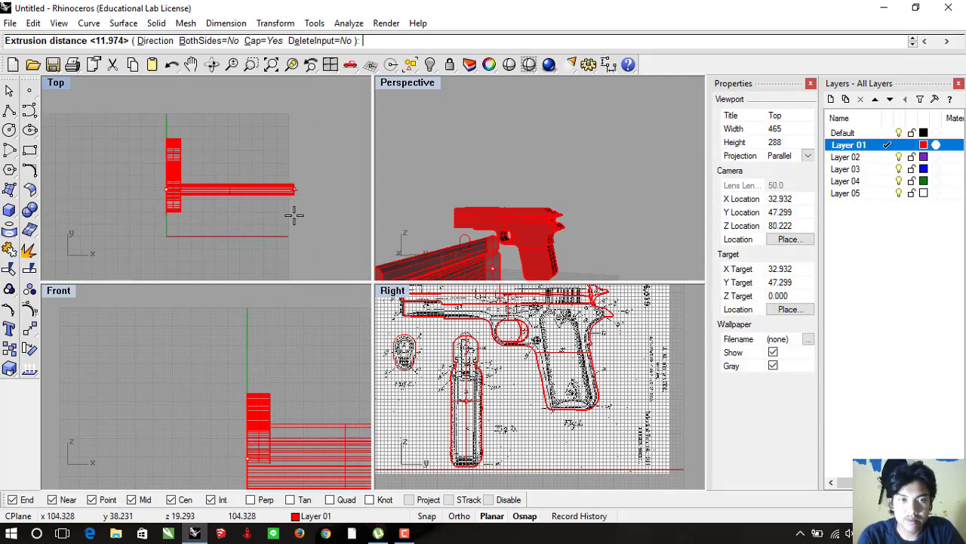
click(302, 217)
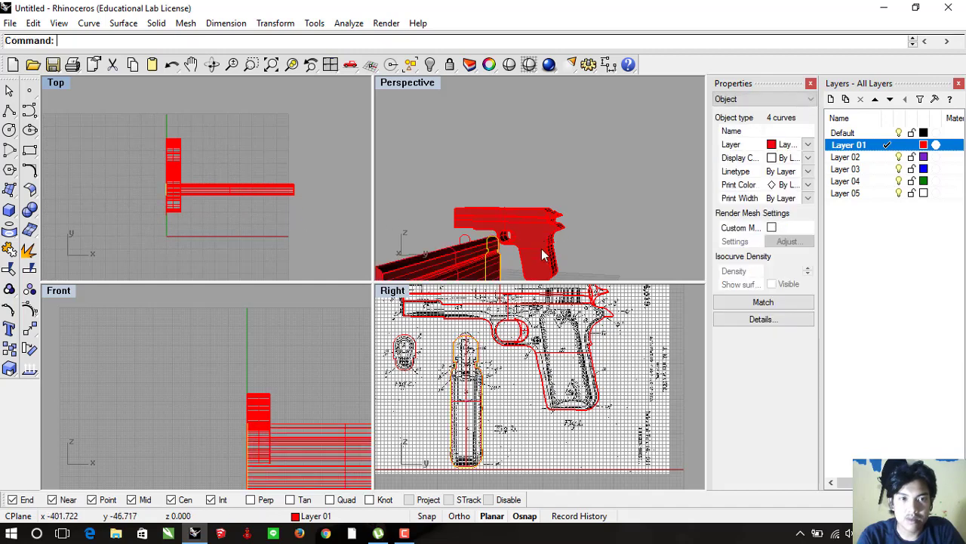
click(315, 250)
click(259, 190)
Start rotating the slab with Rotate and set the rotation's first reference point
text(r)
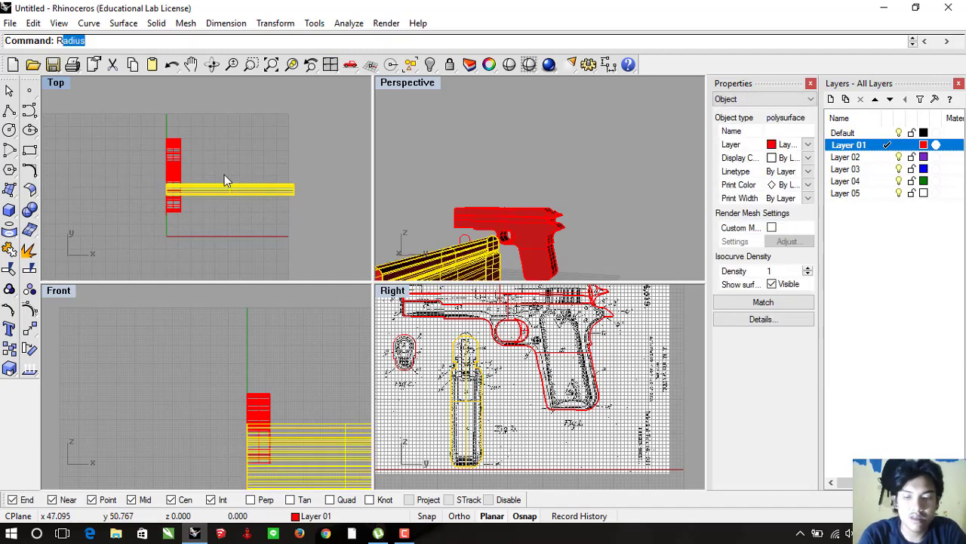
text(otat)
key(Return)
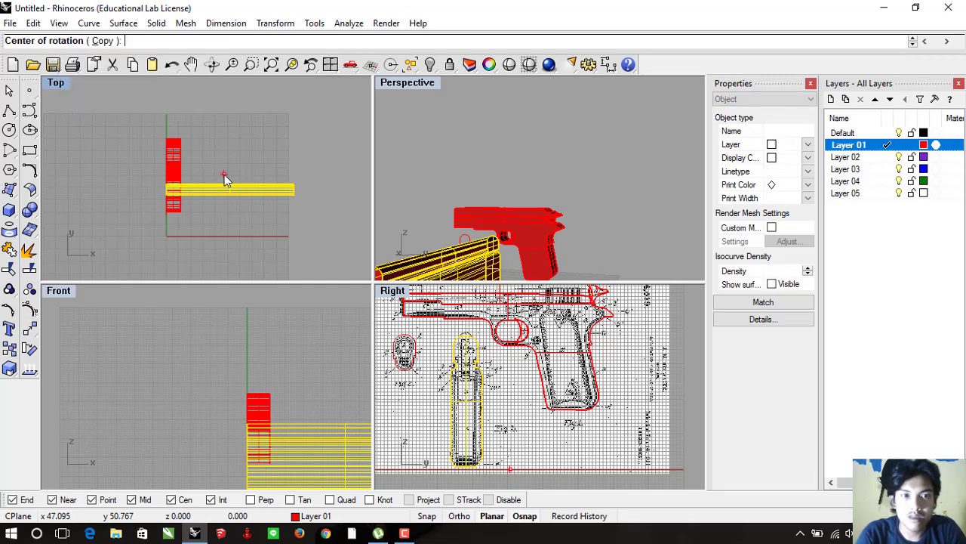
scroll(229, 186, up, 5)
scroll(229, 186, up, 2)
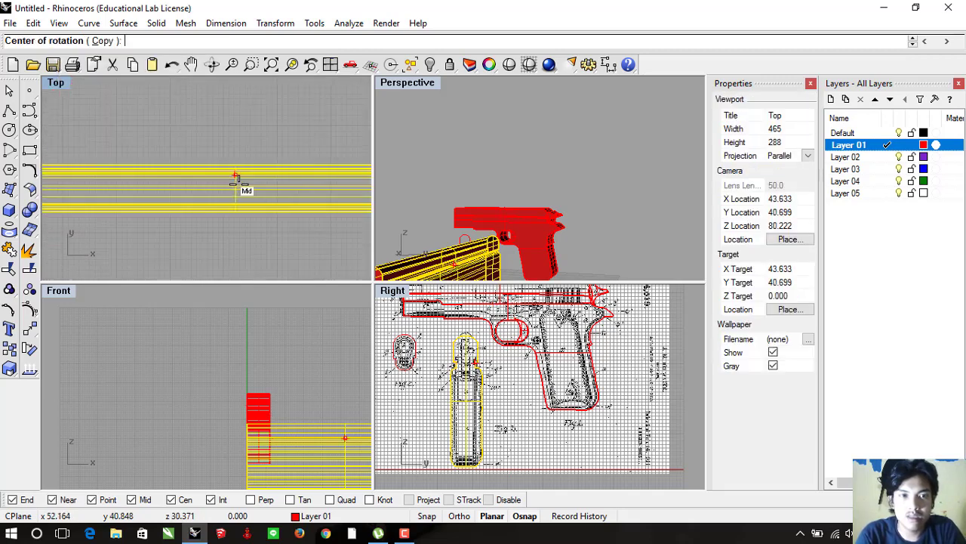
scroll(236, 188, up, 2)
scroll(234, 188, down, 3)
scroll(259, 194, down, 2)
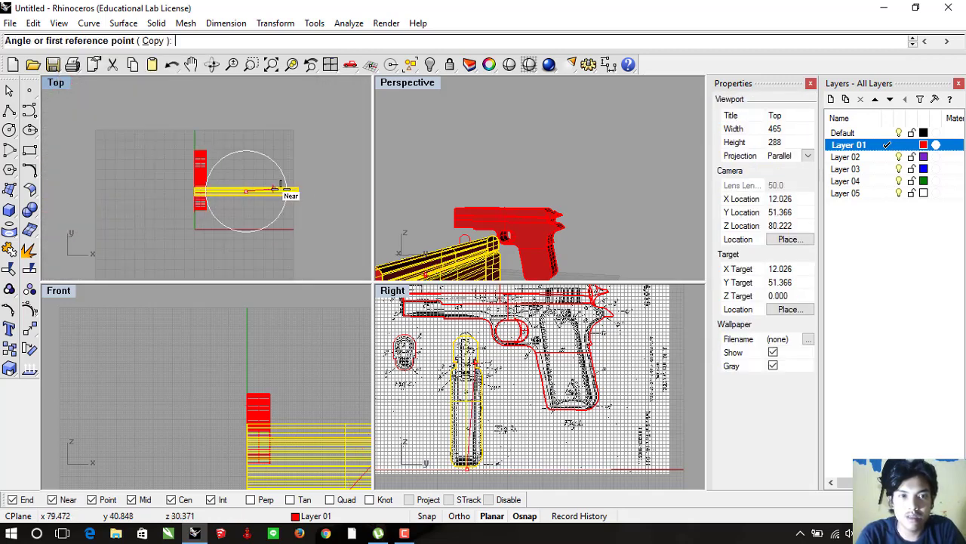
click(320, 192)
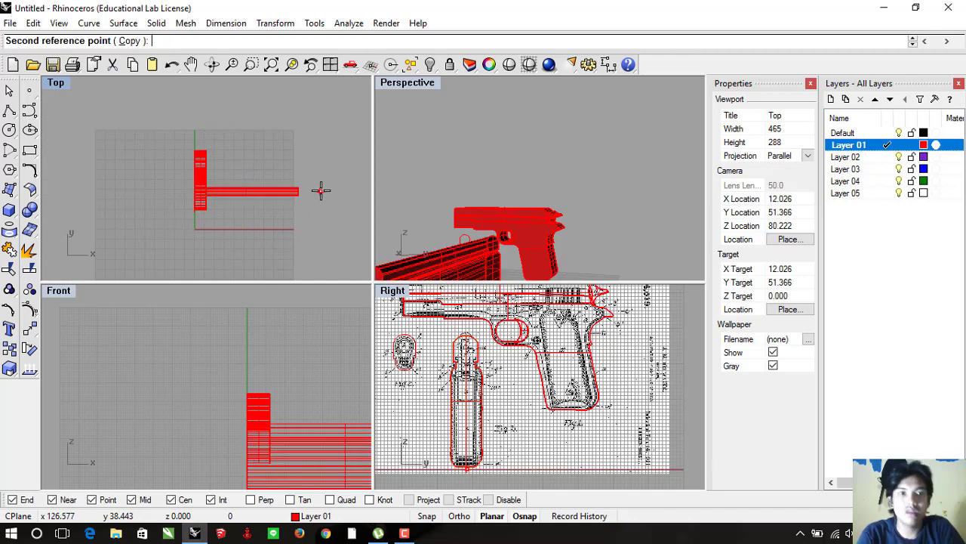
Finish turning the slab upright and move the plate onto the pistol in the Top view
click(264, 121)
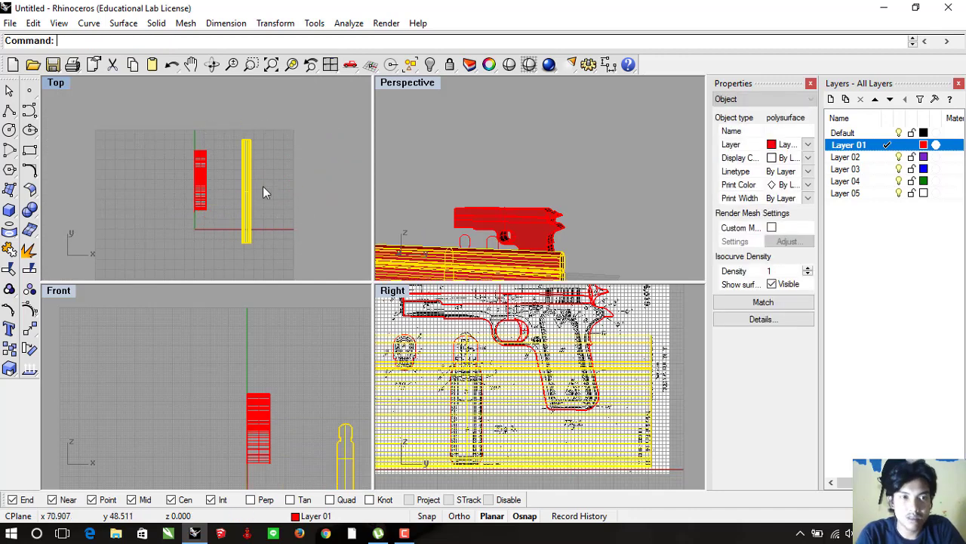
scroll(262, 195, up, 2)
drag(240, 187, 169, 188)
Raise the plate in the Front view and check its position from the side in Perspective
scroll(265, 423, up, 1)
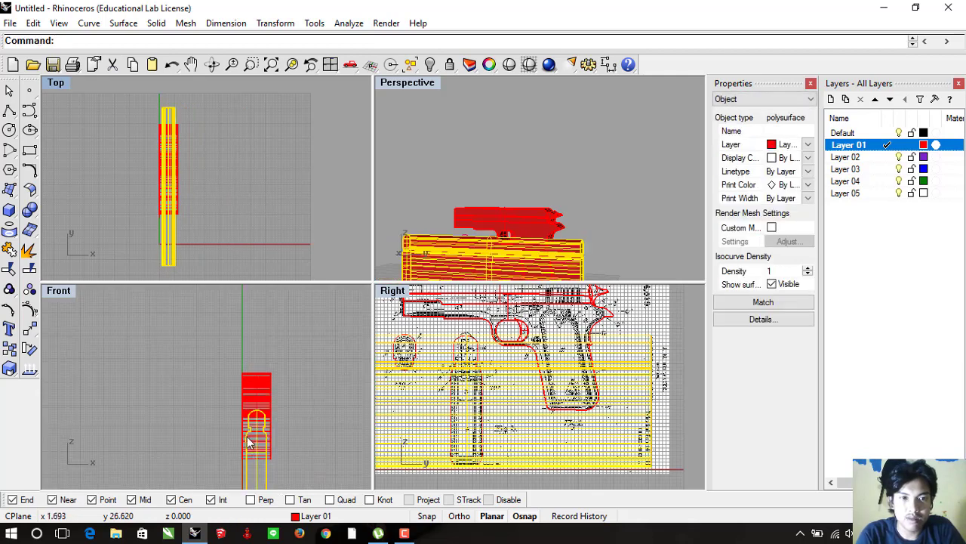
scroll(280, 423, up, 2)
scroll(286, 401, up, 2)
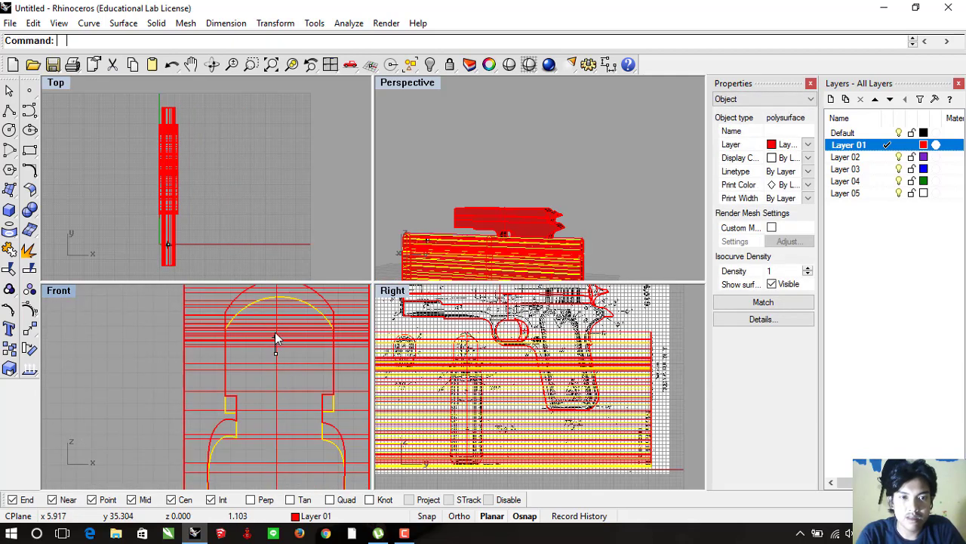
scroll(277, 355, down, 2)
scroll(274, 356, down, 2)
scroll(275, 360, up, 2)
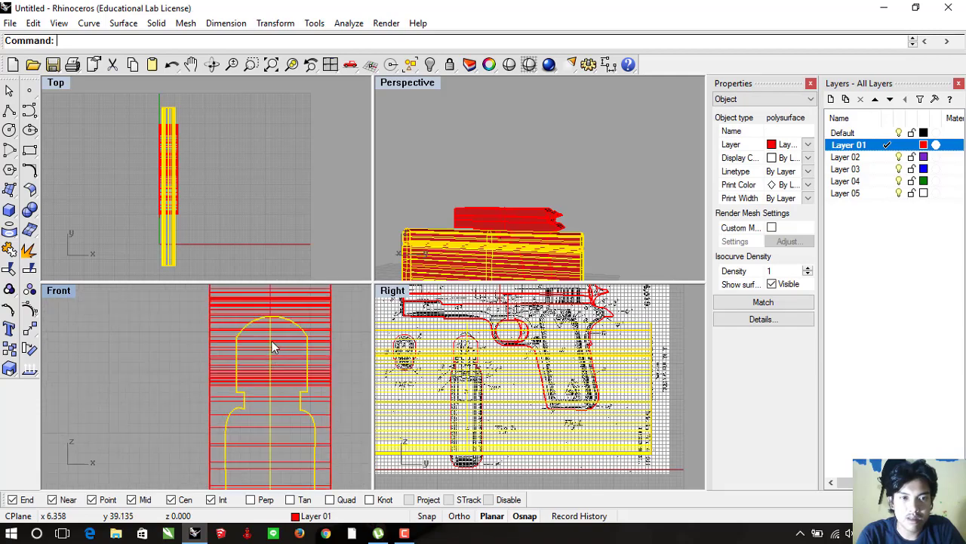
scroll(273, 349, down, 1)
mouse_move(260, 374)
mouse_down()
mouse_move(260, 294)
mouse_move(256, 326)
mouse_up()
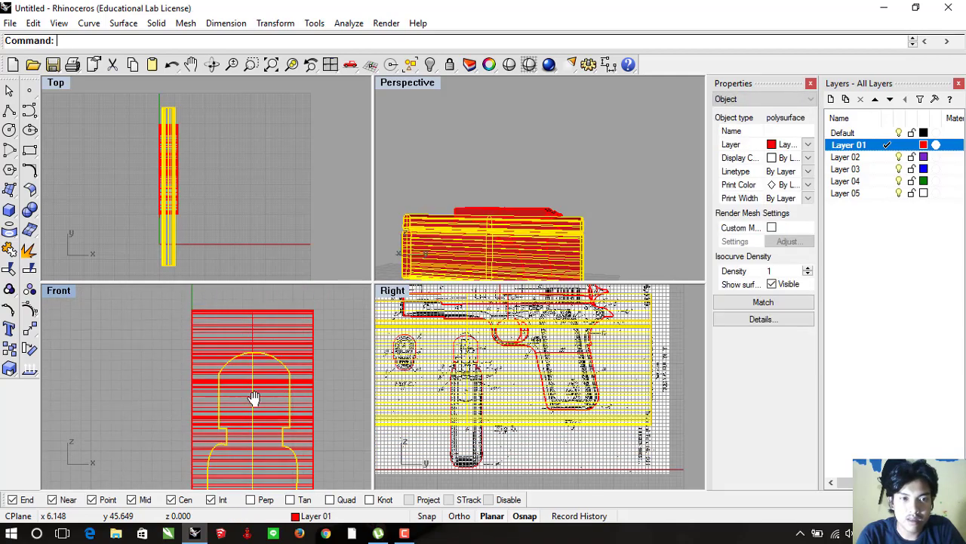
drag(255, 364, 255, 325)
mouse_move(542, 247)
right_down()
mouse_move(584, 223)
mouse_move(608, 229)
right_up()
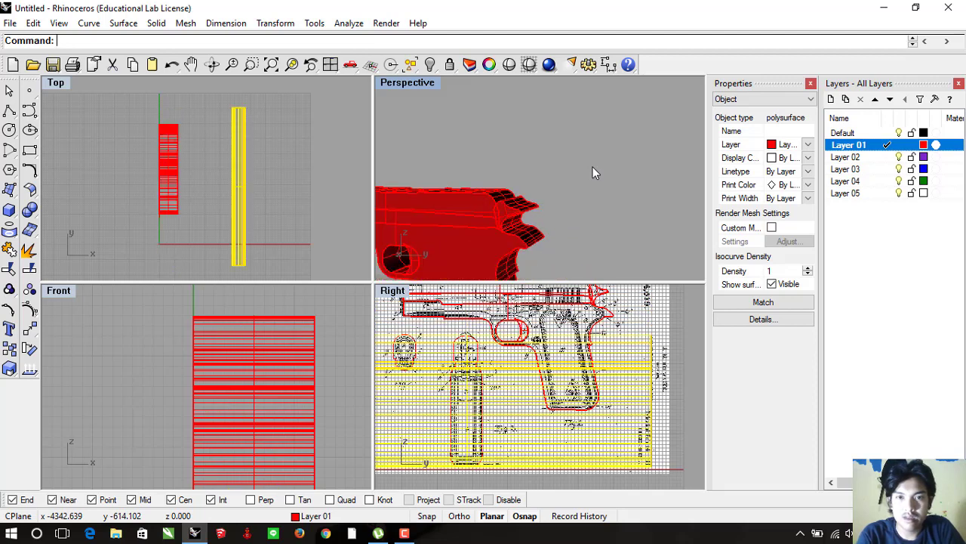
scroll(591, 182, down, 5)
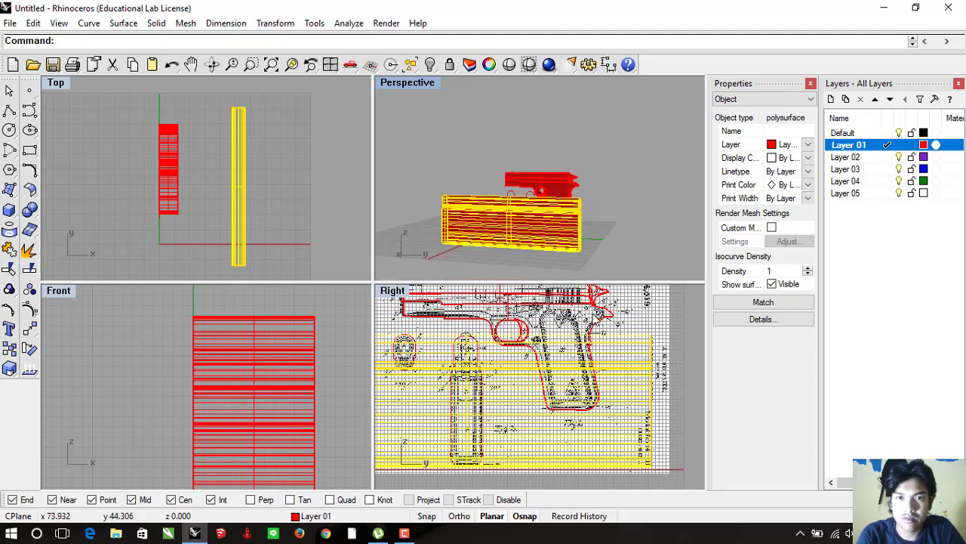
right_drag(600, 233, 518, 227)
Select the red pistol parts and group them with Edit > Groups > Group
click(558, 232)
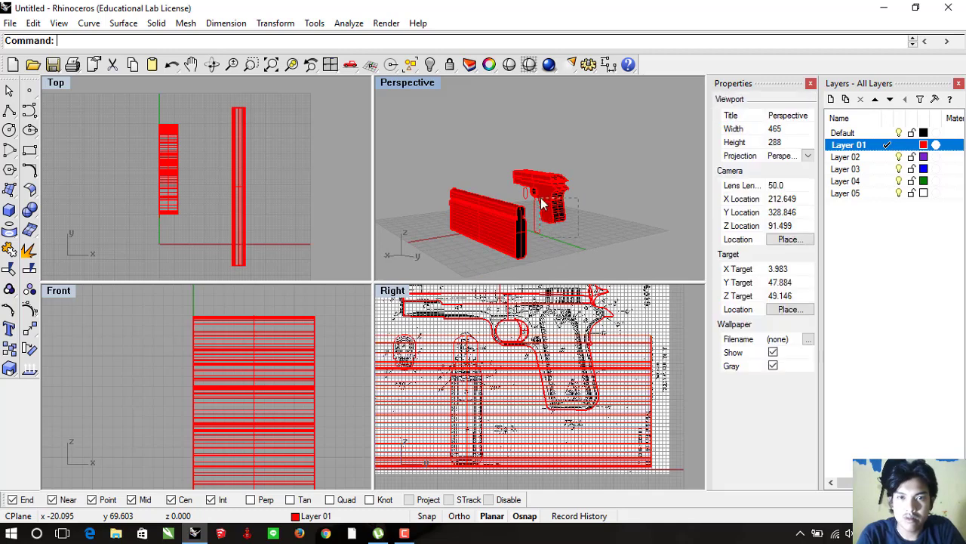
click(545, 197)
right_drag(545, 197, 588, 188)
scroll(564, 183, up, 1)
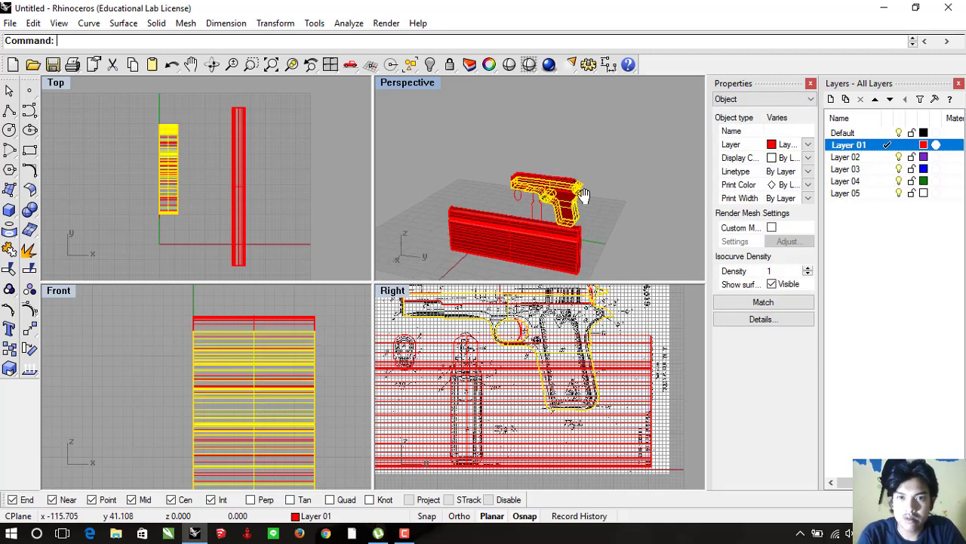
scroll(582, 198, up, 2)
scroll(596, 210, up, 2)
mouse_move(596, 209)
right_down()
mouse_move(598, 226)
mouse_move(631, 229)
mouse_move(595, 217)
right_up()
shift+click(580, 234)
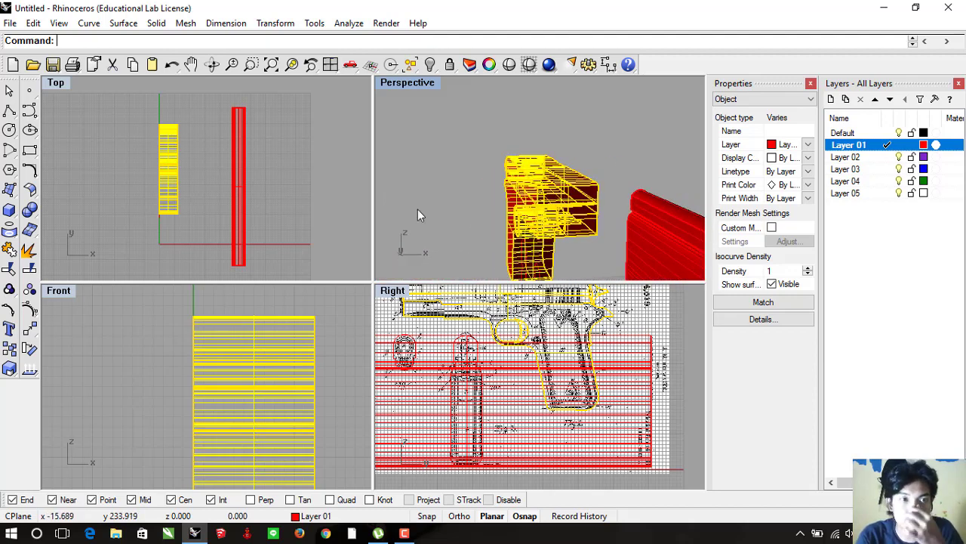
click(34, 23)
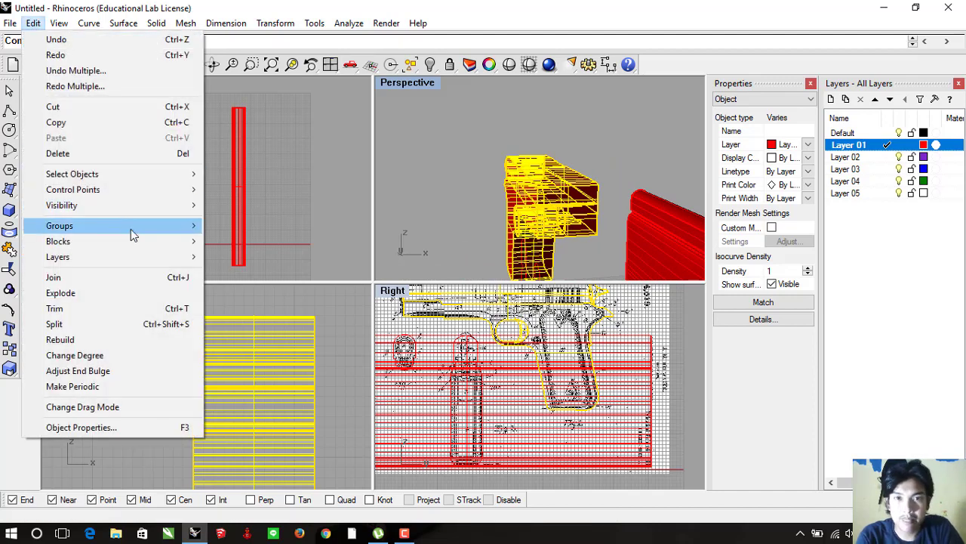
click(253, 226)
click(254, 227)
Isolate the arch-profiled solid and drag it onto the pistol in the Front view
click(553, 165)
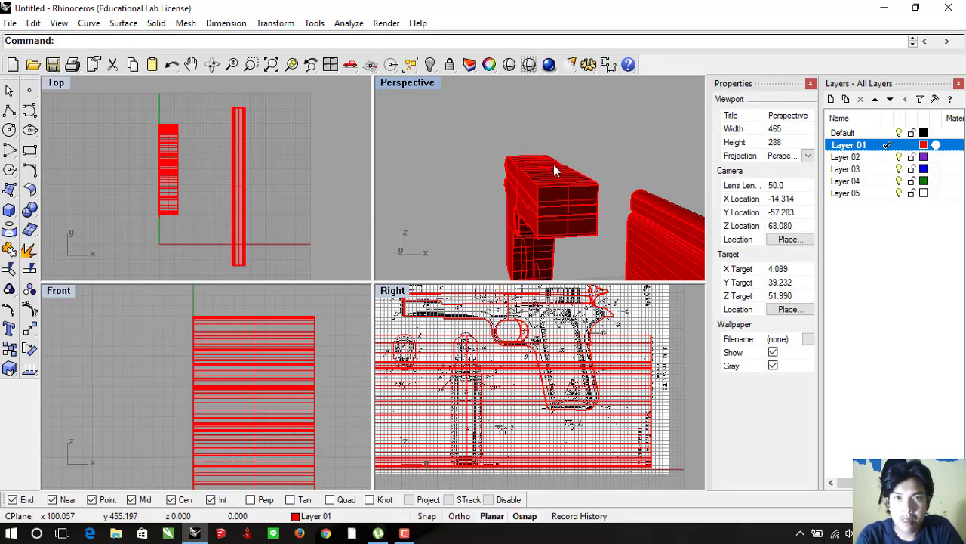
click(598, 165)
mouse_move(597, 165)
right_down()
mouse_move(505, 182)
mouse_move(589, 213)
right_up()
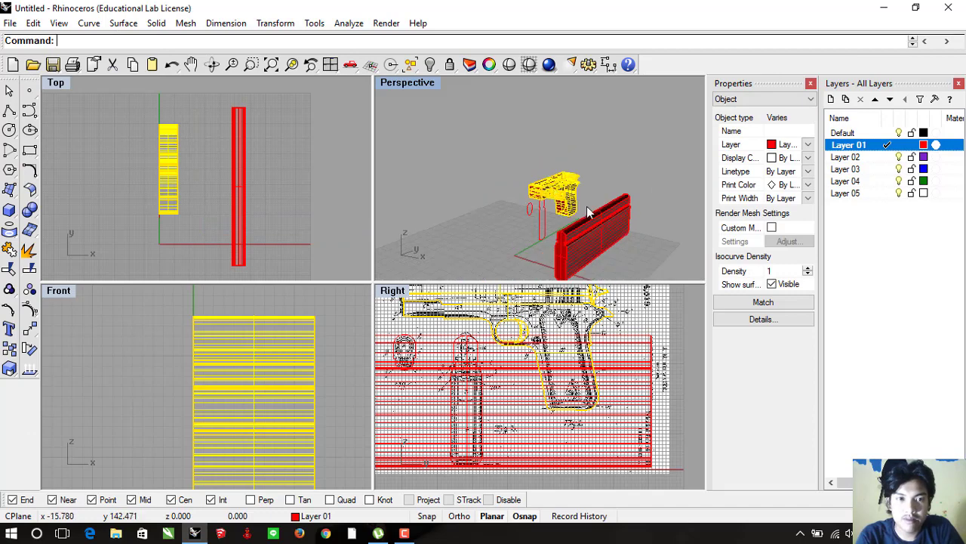
scroll(534, 370, down, 2)
scroll(227, 406, down, 3)
scroll(227, 407, down, 3)
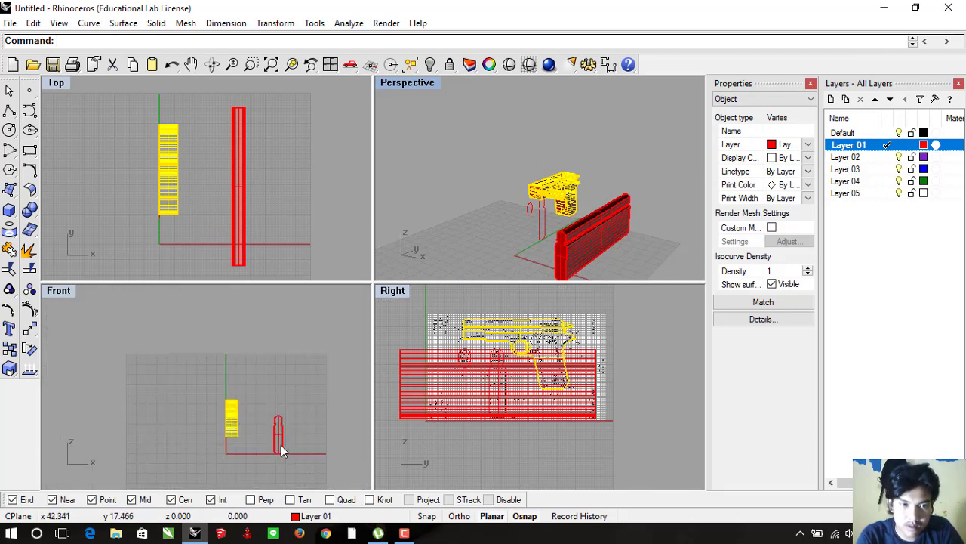
drag(278, 448, 281, 446)
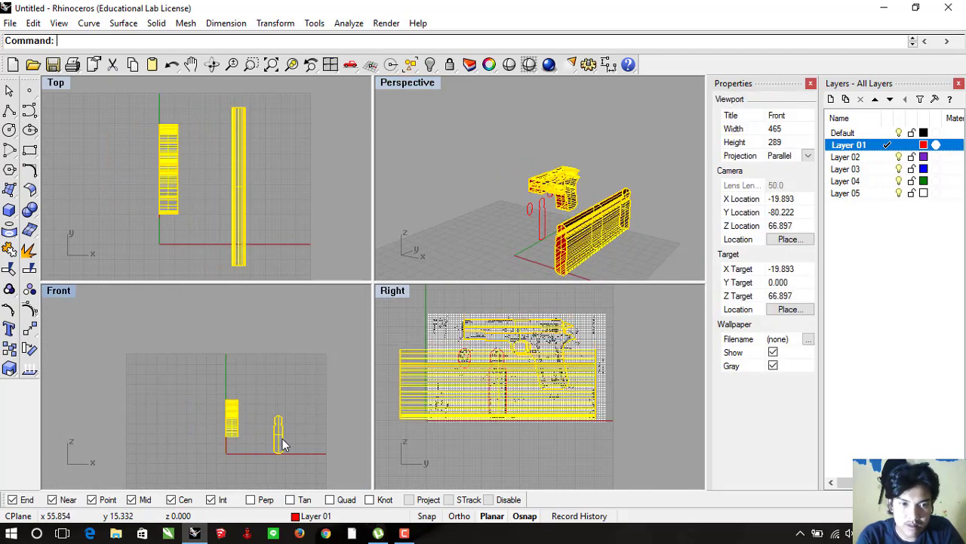
click(281, 445)
mouse_move(278, 434)
mouse_down()
mouse_move(232, 419)
mouse_move(247, 359)
mouse_up()
scroll(235, 423, up, 4)
scroll(248, 372, up, 3)
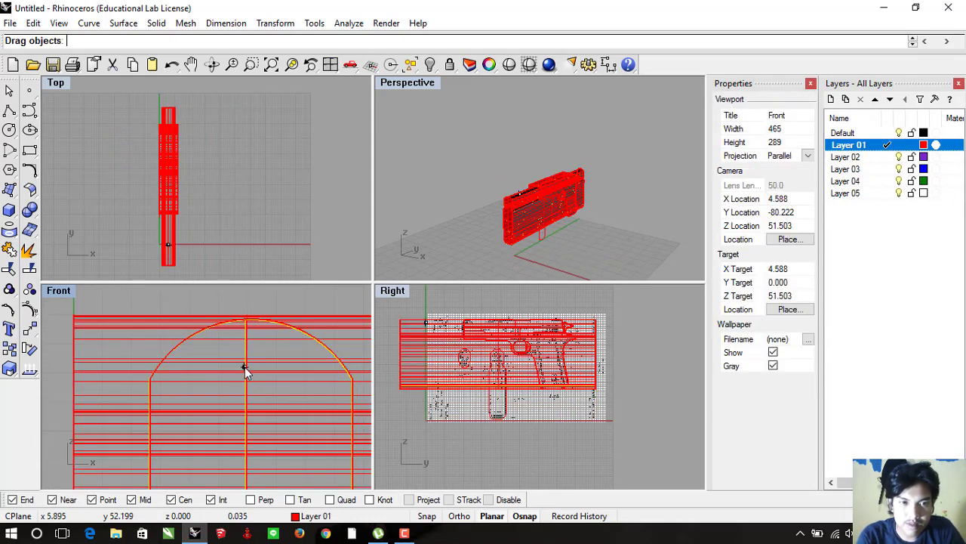
click(569, 209)
scroll(569, 209, up, 5)
Select the pistol and bring up the Solid Tools flyout with Boolean Split
mouse_move(569, 209)
right_down()
mouse_move(527, 199)
mouse_move(643, 218)
mouse_move(609, 205)
mouse_move(508, 204)
right_up()
click(508, 204)
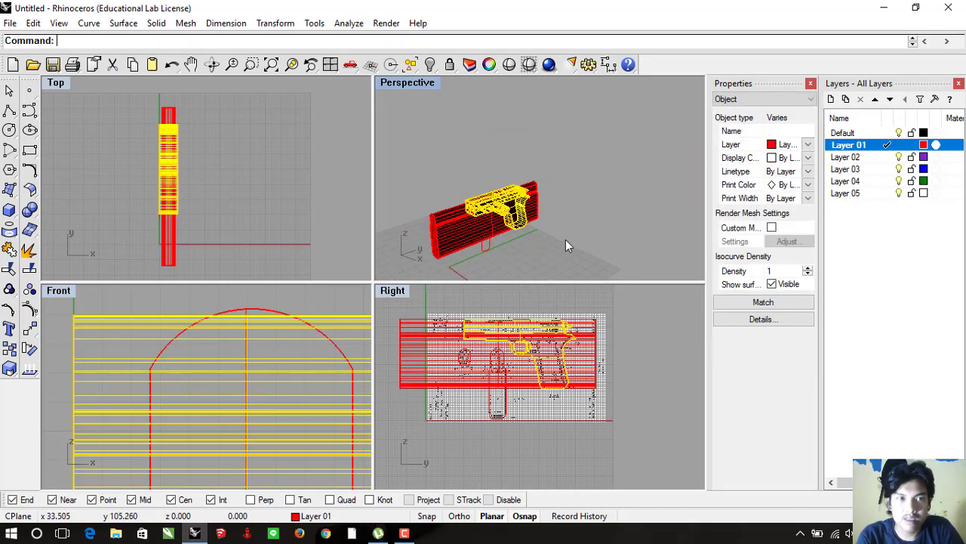
right_drag(566, 239, 506, 217)
scroll(506, 218, up, 5)
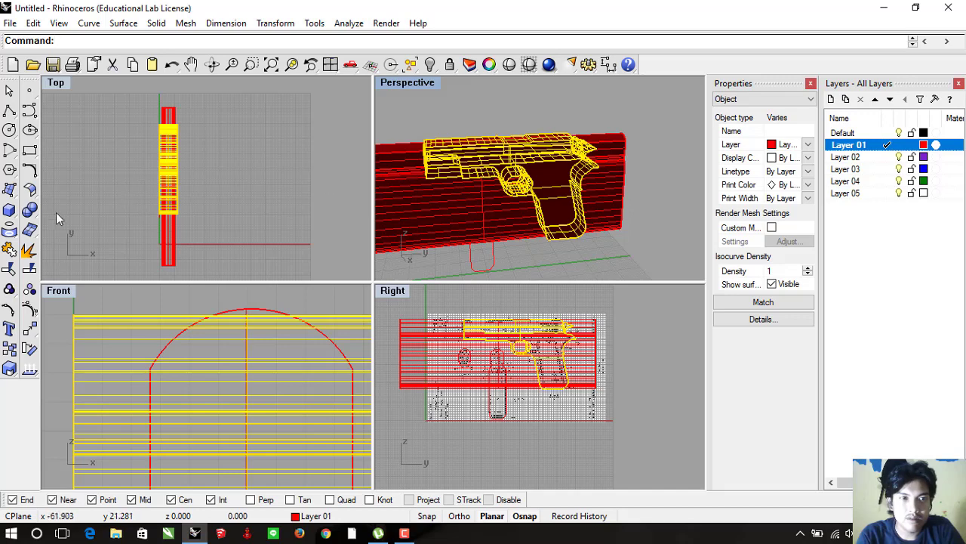
click(35, 214)
click(74, 166)
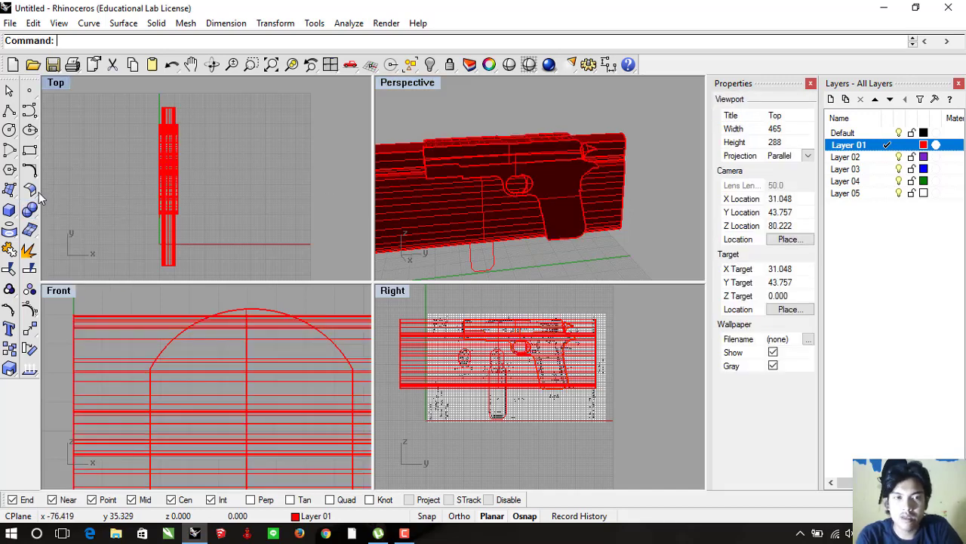
click(471, 163)
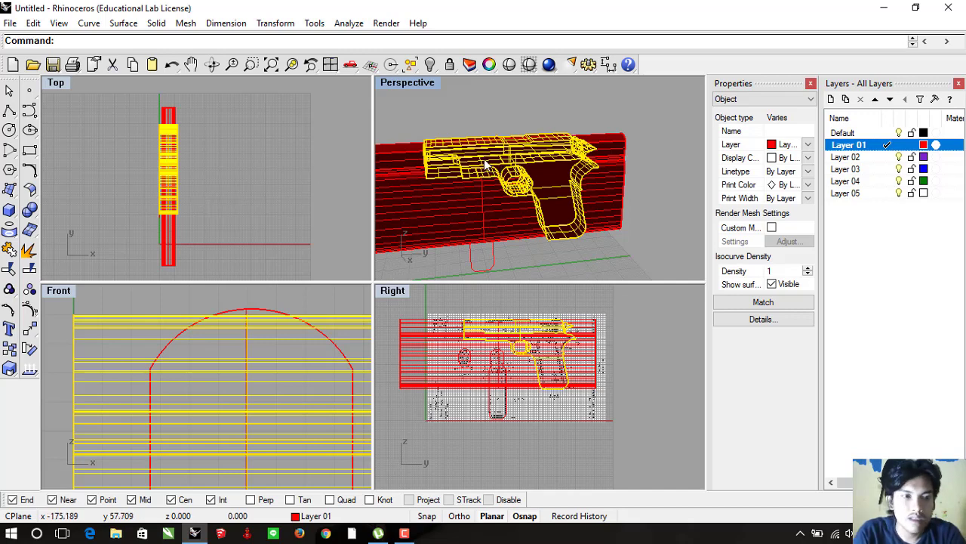
right_drag(485, 164, 453, 182)
click(32, 214)
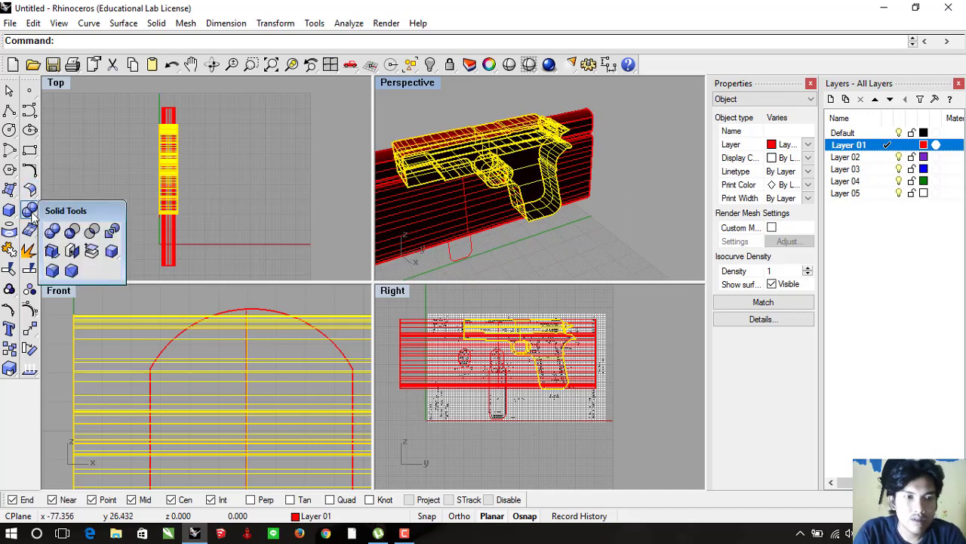
Boolean Split the pistol using the arch-profiled slab as cutter, then orbit to inspect
click(111, 232)
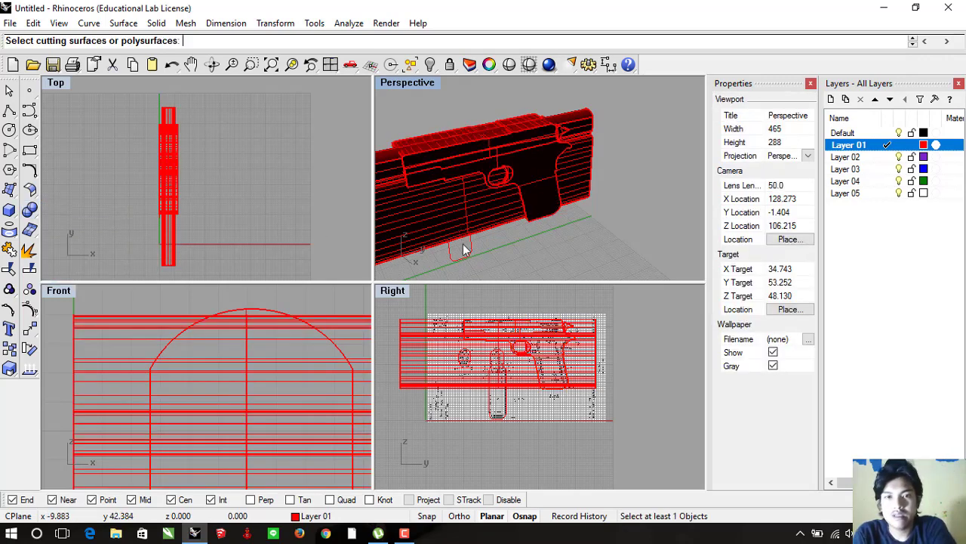
click(424, 213)
key(Return)
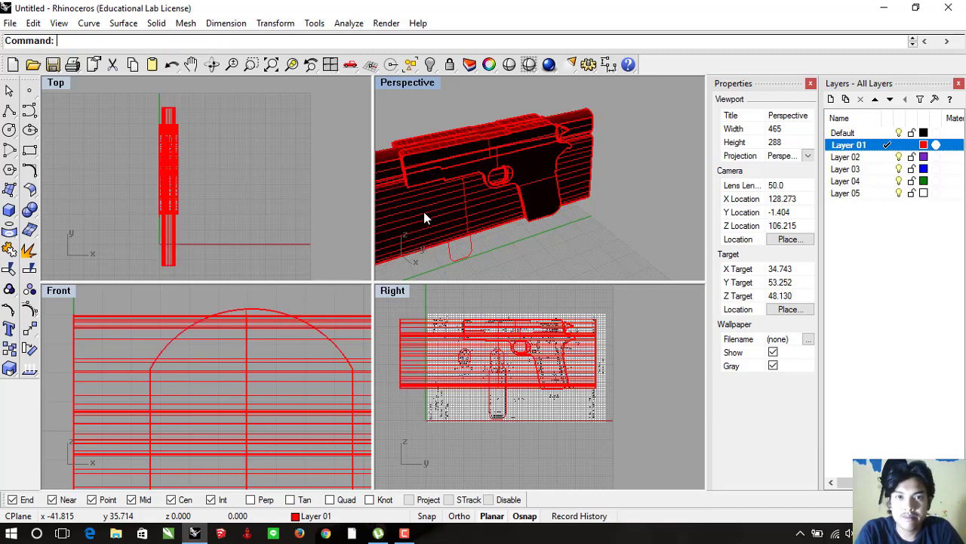
scroll(529, 181, up, 5)
scroll(528, 181, down, 5)
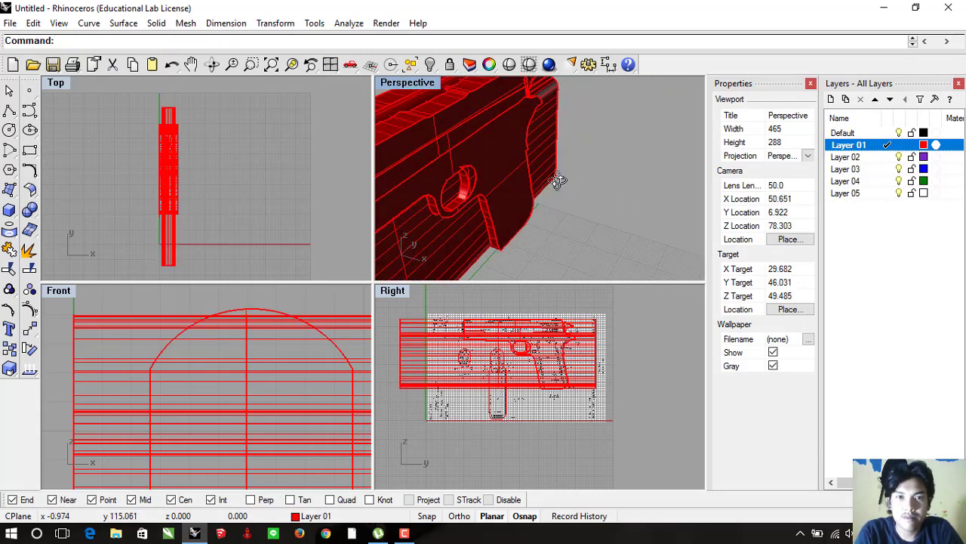
right_drag(485, 194, 484, 209)
Hide the cutting slab, select the pistol, and pan the Front view toward it
click(481, 203)
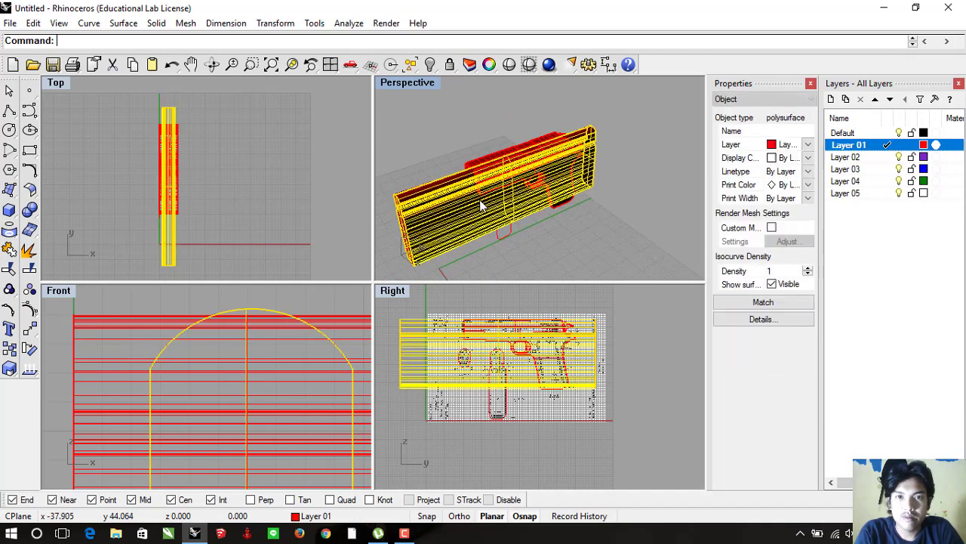
click(429, 64)
click(573, 209)
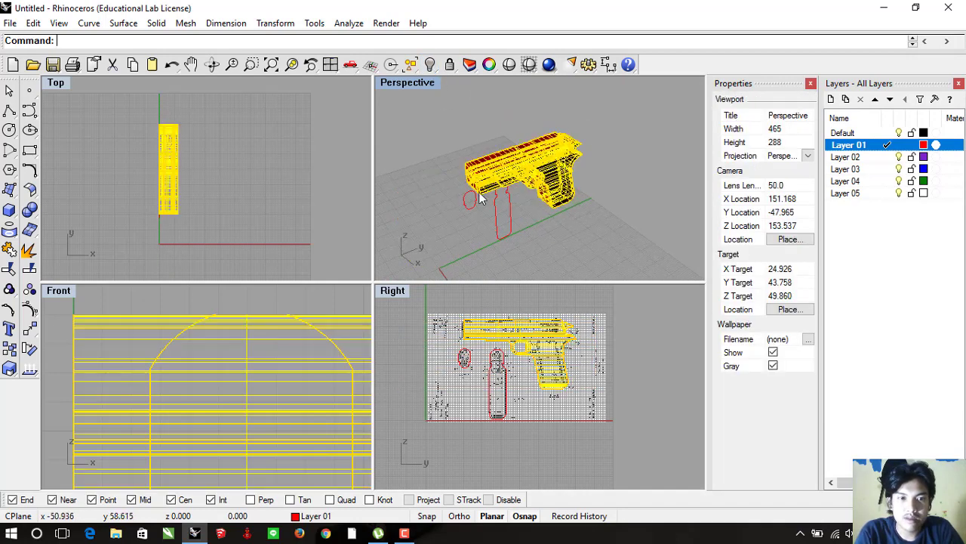
right_drag(309, 367, 226, 327)
scroll(241, 356, down, 2)
scroll(242, 359, down, 2)
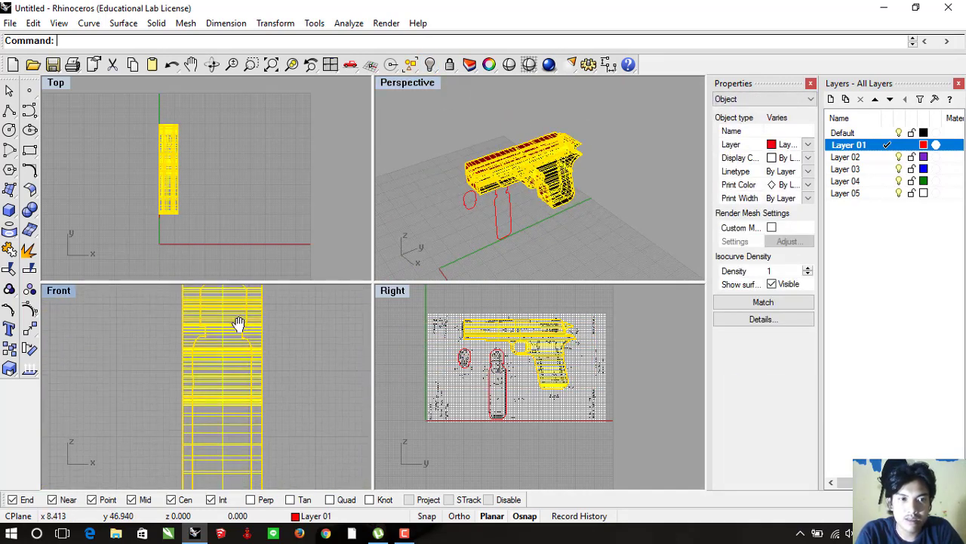
scroll(243, 363, up, 1)
scroll(246, 370, down, 2)
right_drag(245, 370, 243, 358)
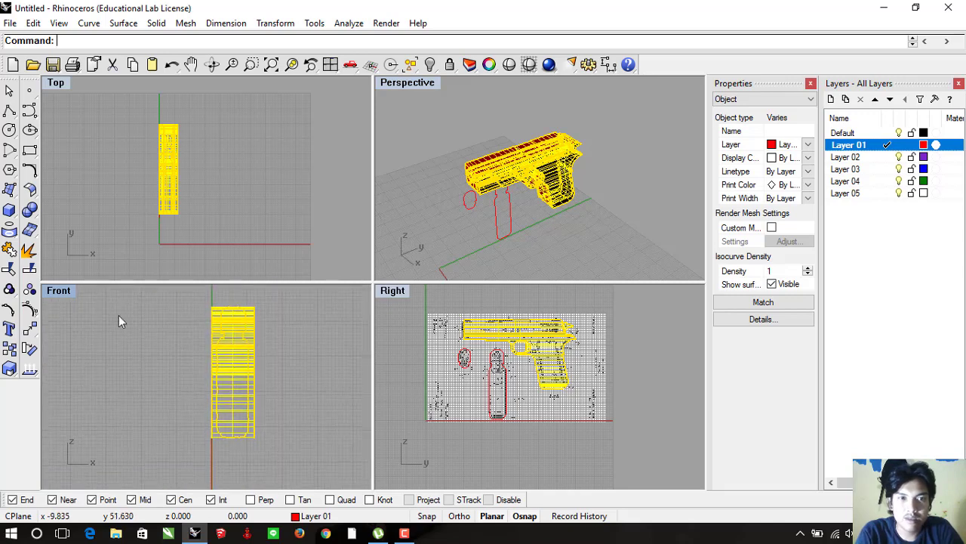
Inspect the pistol in a maximized Front view, then restore four views and reselect it
double_click(50, 292)
right_drag(427, 190, 380, 233)
scroll(381, 233, up, 2)
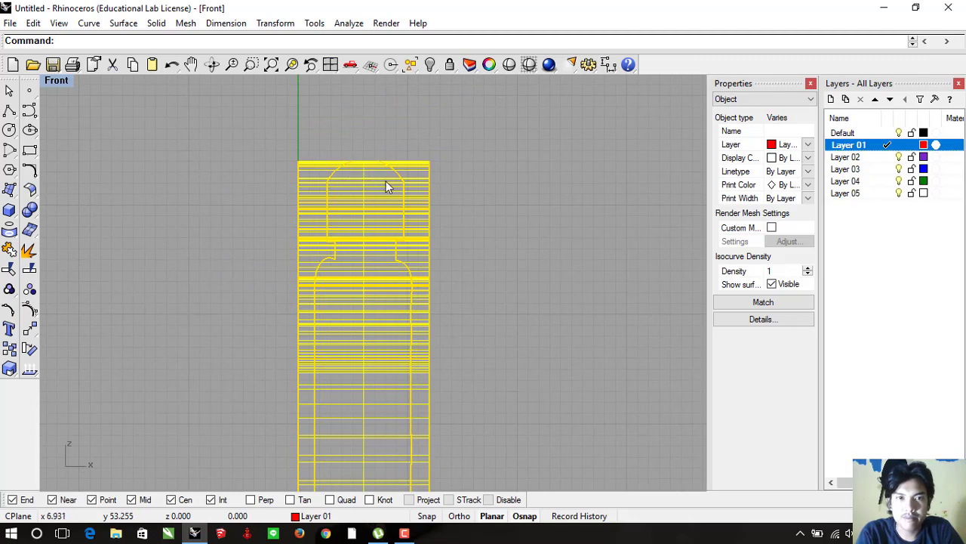
click(440, 313)
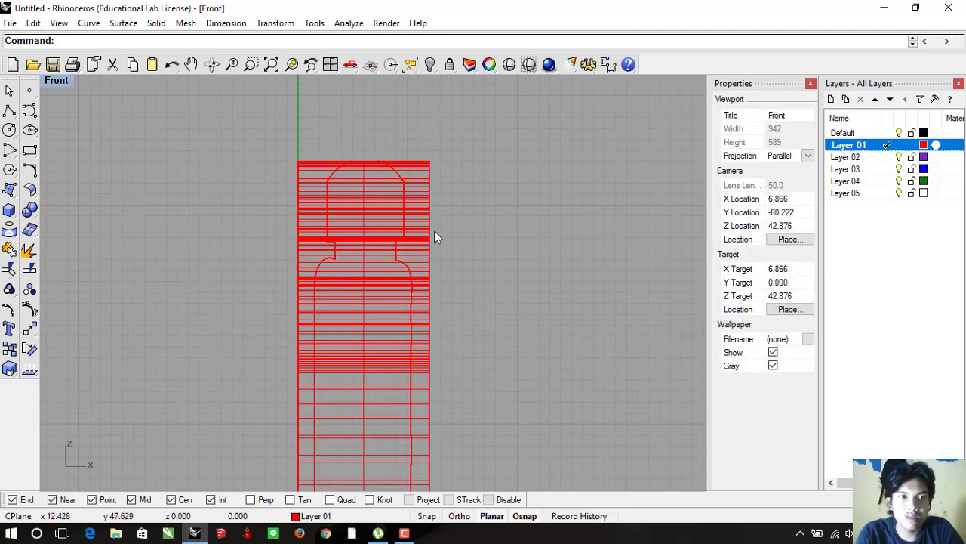
double_click(56, 80)
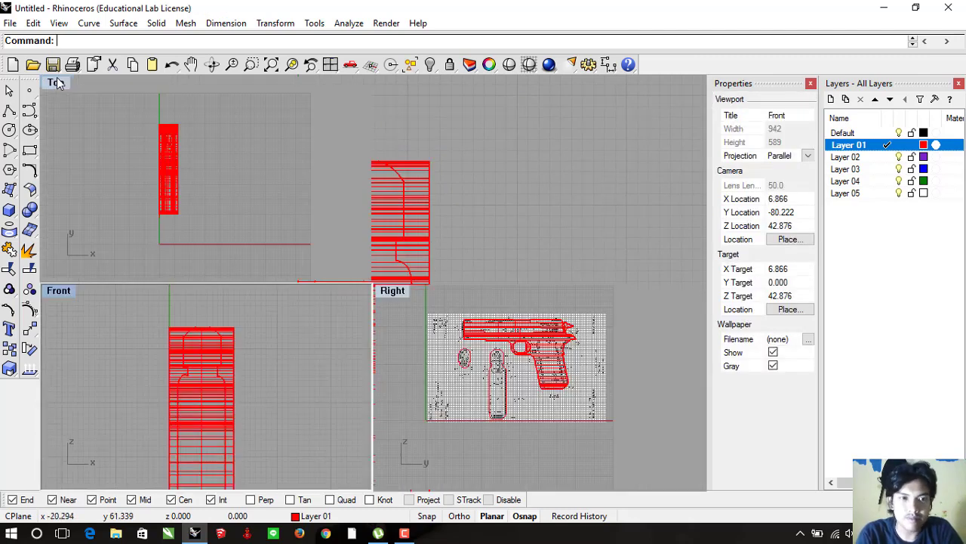
click(217, 378)
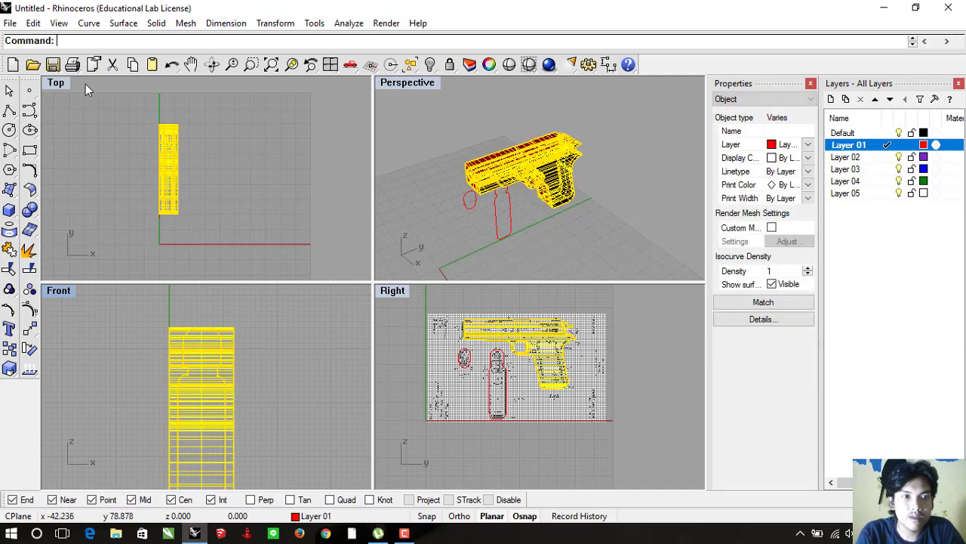
click(33, 22)
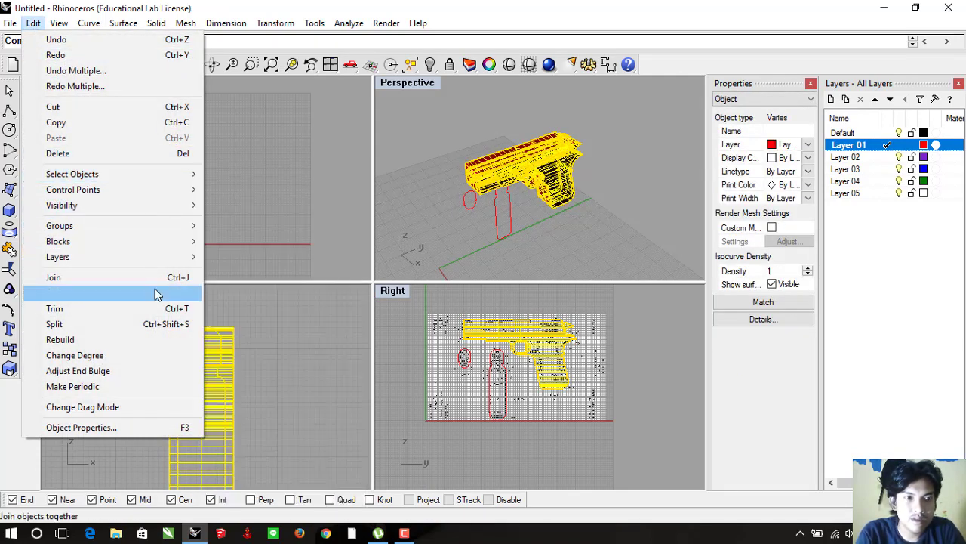
mouse_move(58, 241)
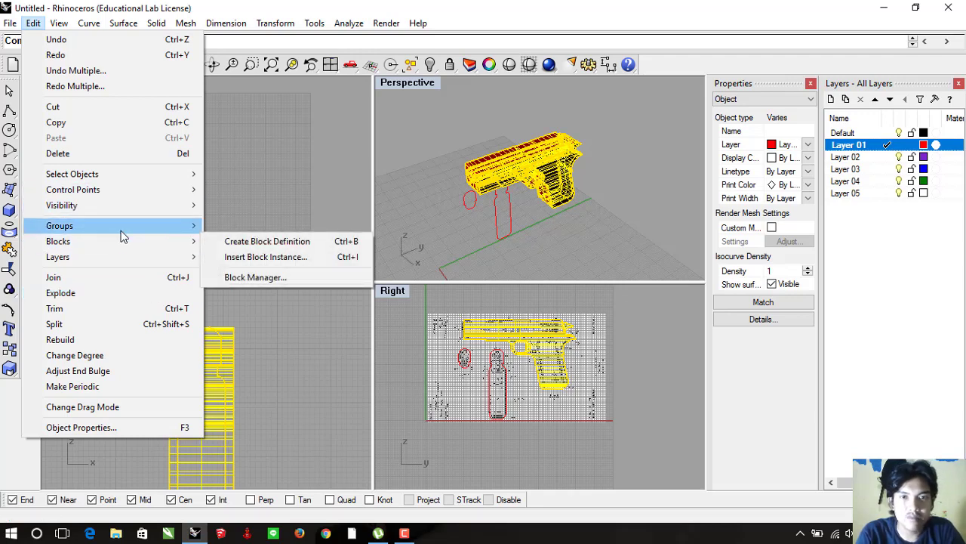
Ungroup the pistol parts and clear the selection
click(261, 242)
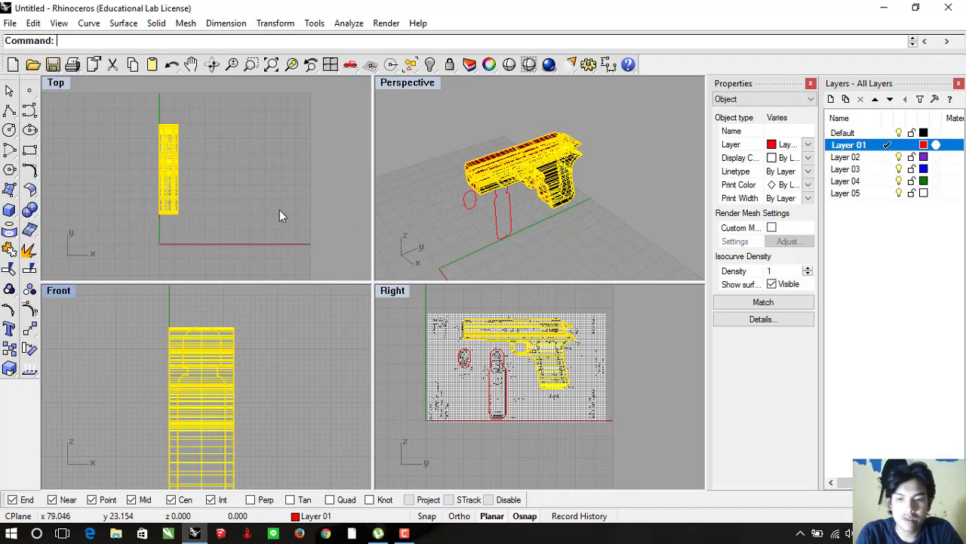
click(280, 211)
click(234, 326)
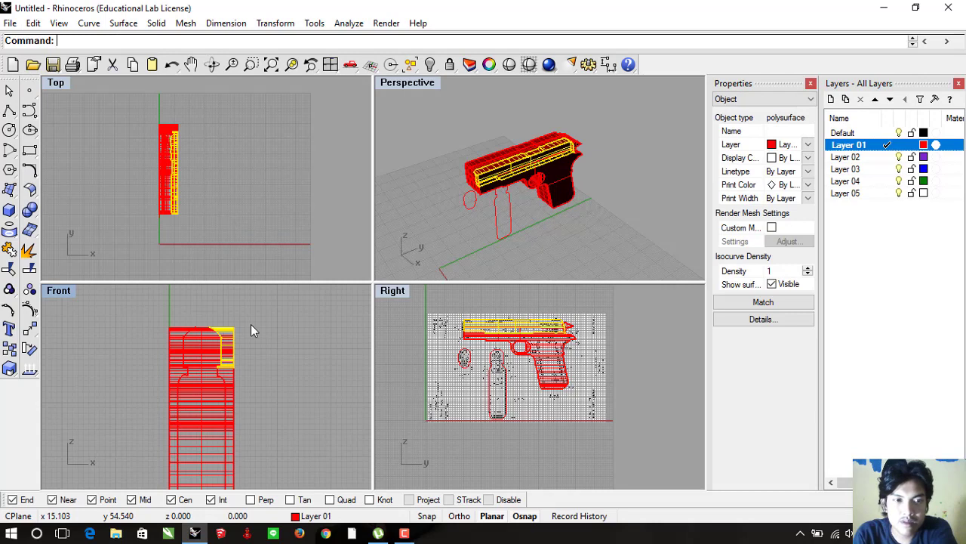
click(250, 324)
Pick the small polysurface beside the trigger guard in the Front view and hide it
click(173, 337)
click(168, 382)
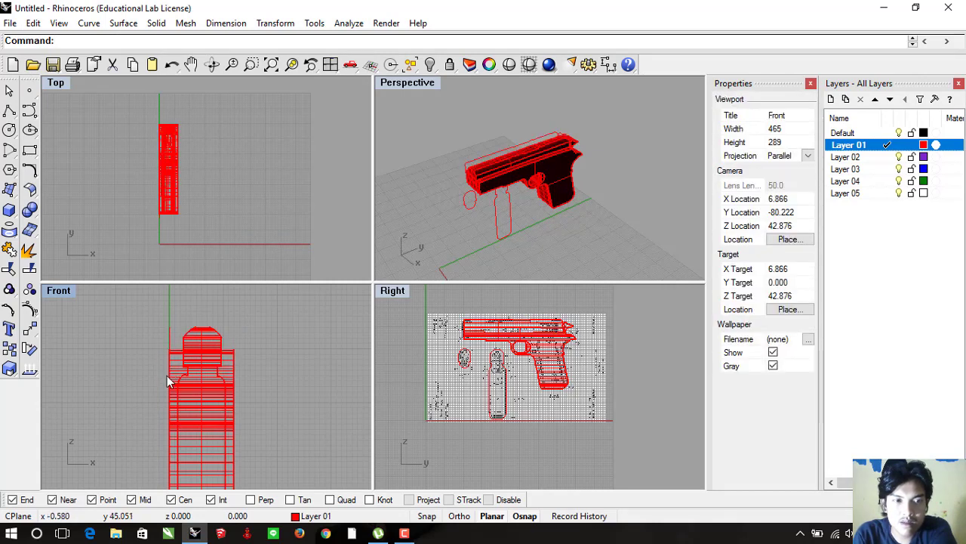
click(173, 368)
key(Escape)
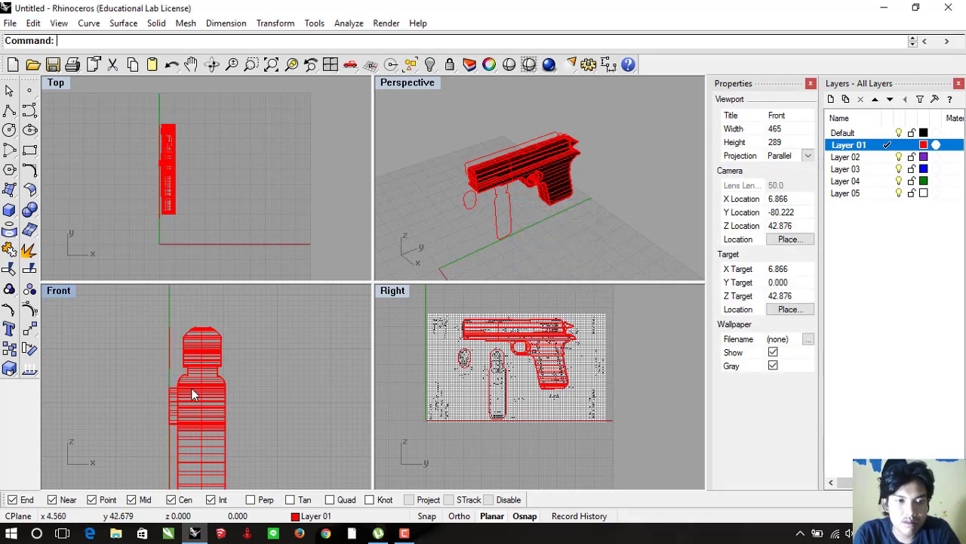
click(175, 402)
key(Down)
key(Return)
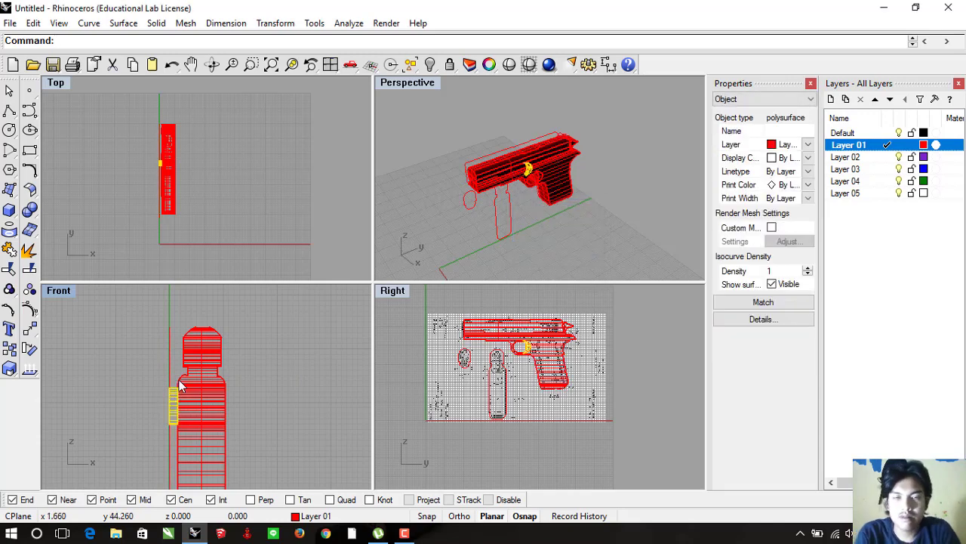
key(Escape)
Orbit the Perspective view to a low, side-on look at the rear of the slide
scroll(549, 127, up, 3)
scroll(565, 141, up, 3)
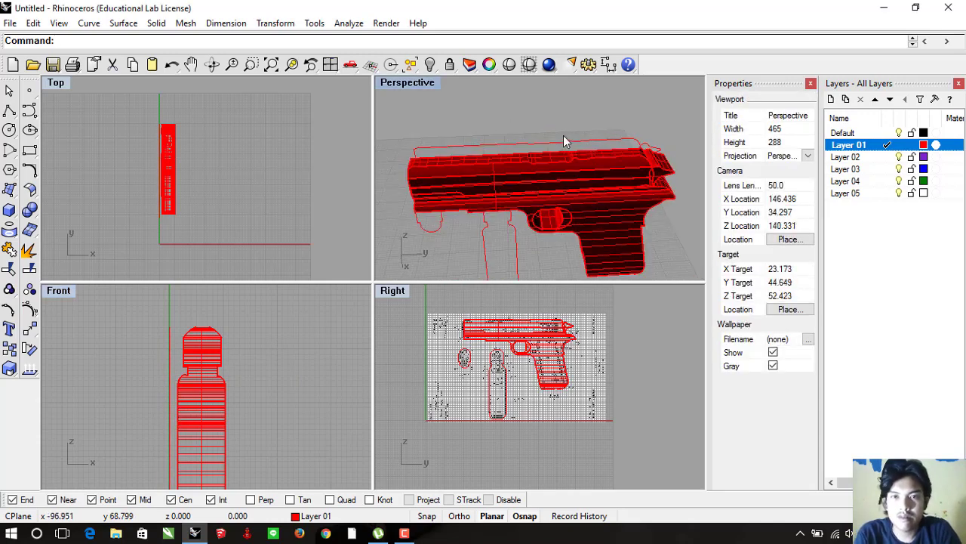
right_drag(559, 149, 532, 324)
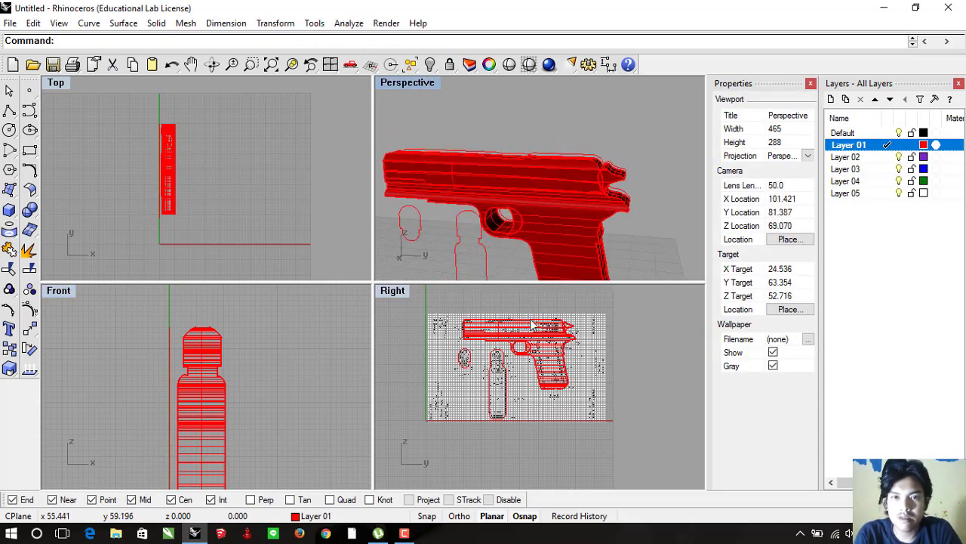
scroll(551, 200, up, 3)
mouse_move(490, 189)
right_down()
mouse_move(559, 202)
mouse_move(494, 218)
mouse_move(572, 166)
mouse_move(607, 182)
mouse_move(621, 173)
mouse_move(487, 166)
mouse_move(567, 190)
mouse_move(470, 181)
mouse_move(488, 201)
mouse_move(682, 173)
mouse_move(624, 168)
mouse_move(609, 194)
mouse_move(545, 193)
mouse_move(514, 227)
mouse_move(528, 424)
right_up()
scroll(511, 390, up, 3)
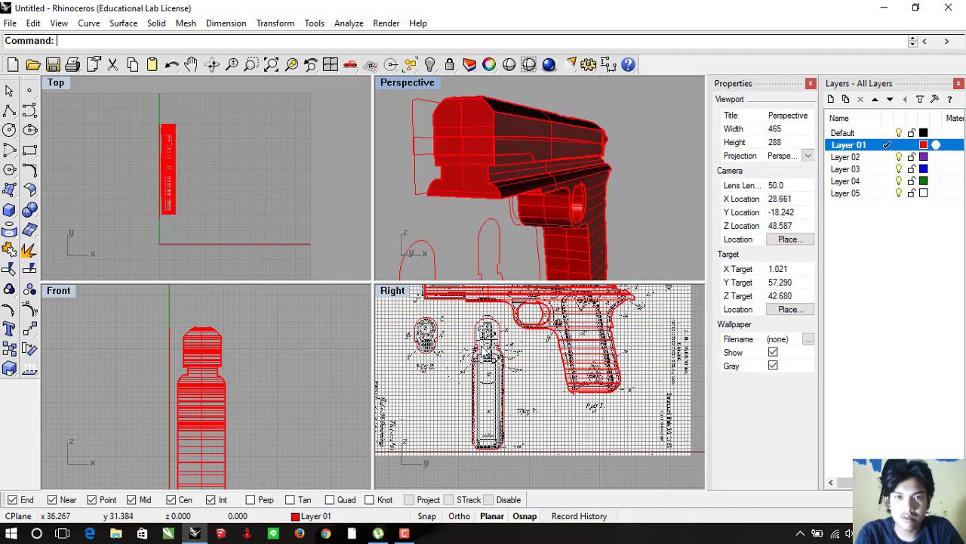
Select the pistol polysurface and its cylindrical parts in the Perspective view
scroll(483, 355, down, 3)
mouse_move(526, 225)
right_down()
mouse_move(491, 184)
mouse_move(610, 173)
mouse_move(520, 177)
mouse_move(560, 157)
right_up()
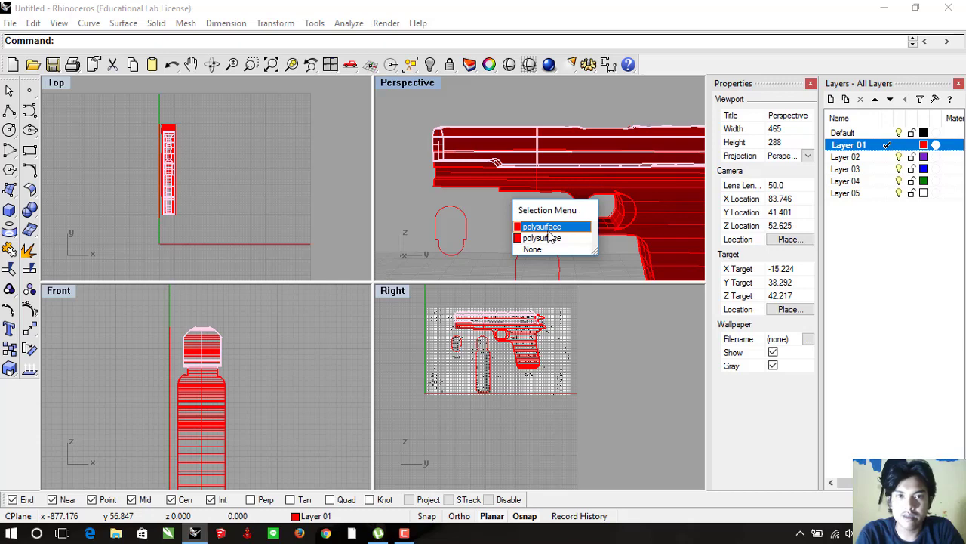
click(551, 237)
mouse_move(536, 188)
right_down()
mouse_move(638, 192)
mouse_move(600, 166)
mouse_move(479, 155)
right_up()
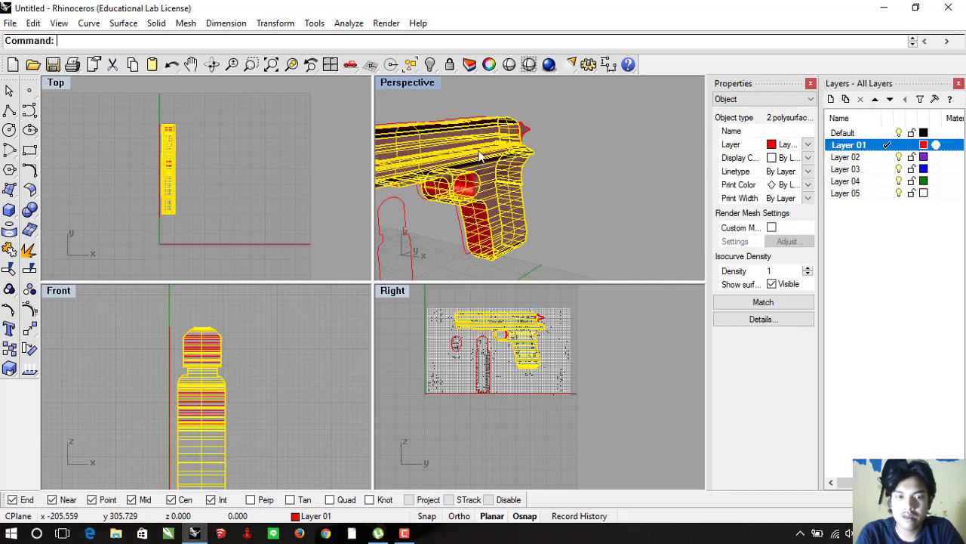
shift+click(523, 134)
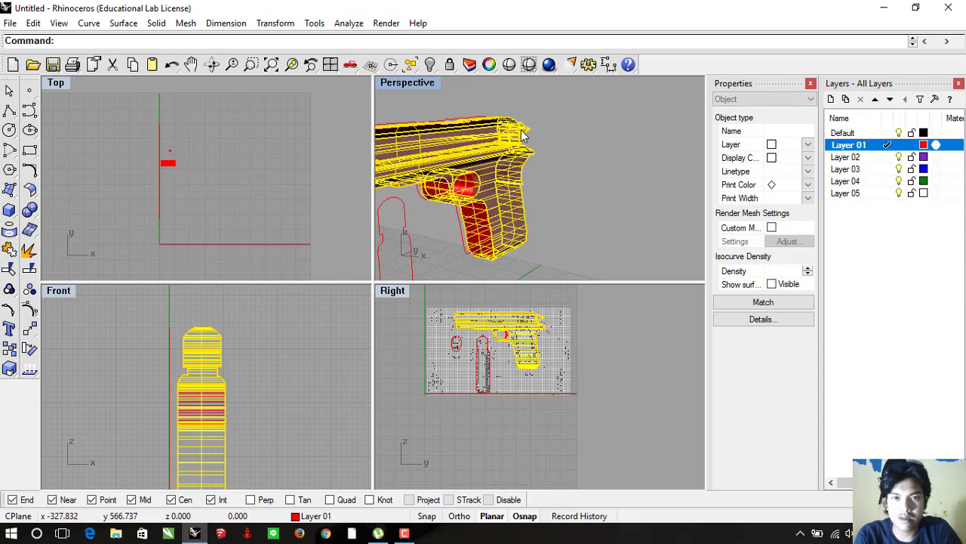
shift+click(476, 189)
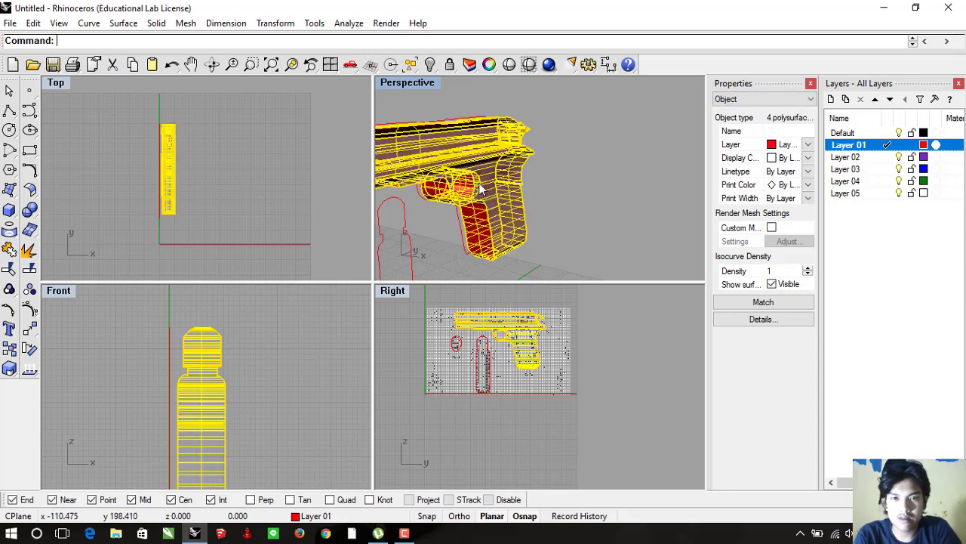
Select the small oval Fig. 2 outline curves and zoom the Front view onto the outline
scroll(506, 188, down, 5)
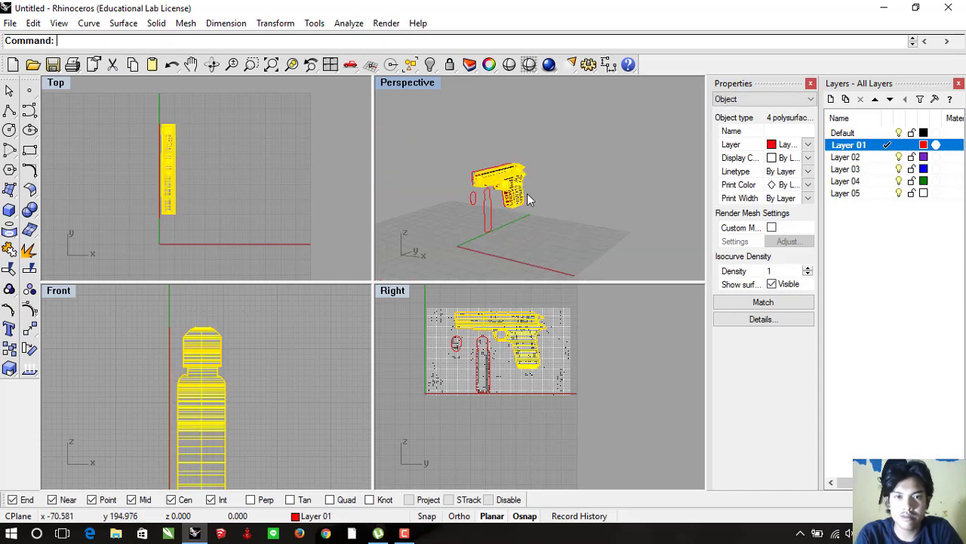
scroll(489, 197, up, 2)
mouse_move(489, 197)
shift+right_down()
mouse_move(520, 185)
mouse_move(504, 198)
shift+right_up()
click(503, 197)
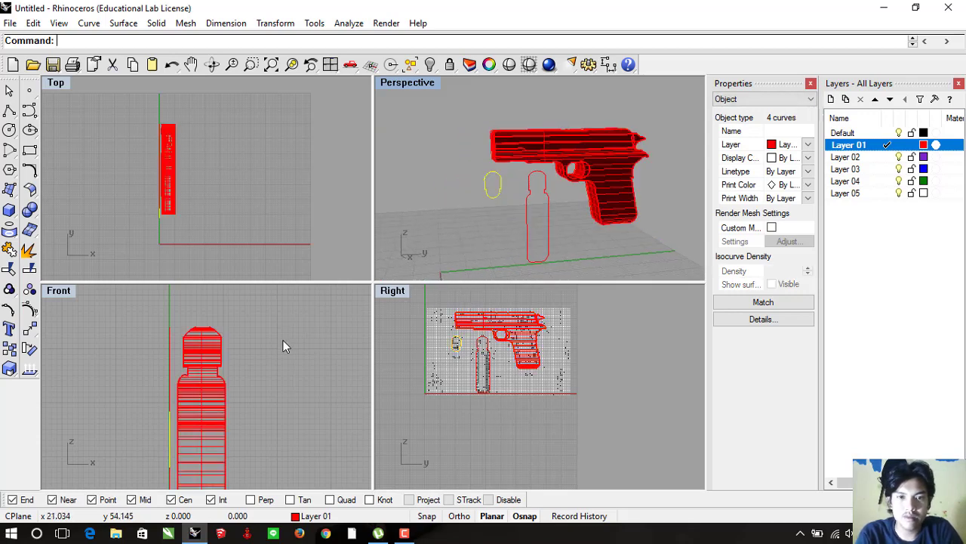
right_drag(283, 346, 265, 356)
scroll(463, 338, up, 6)
Extrude the small oval curve straight into a long capped rod and reselect it
scroll(464, 337, up, 3)
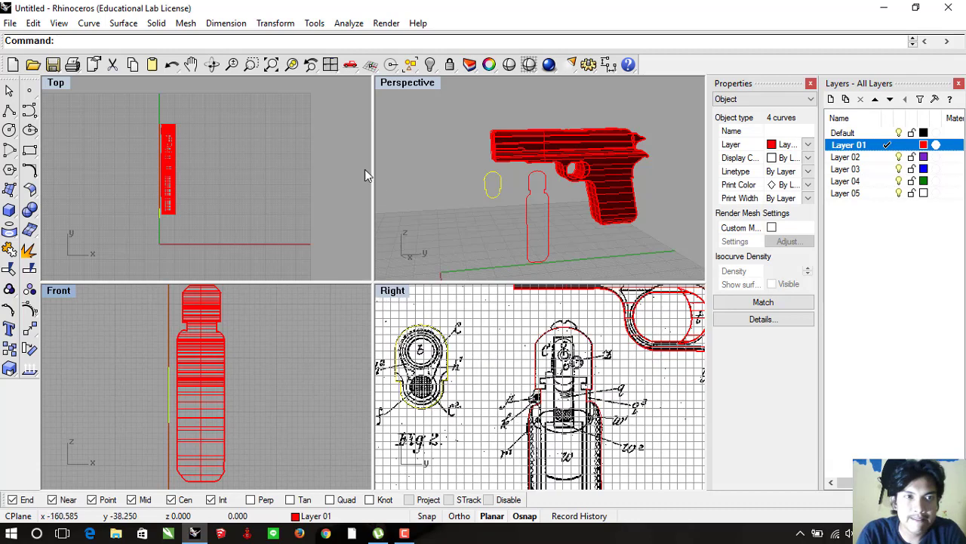
click(157, 22)
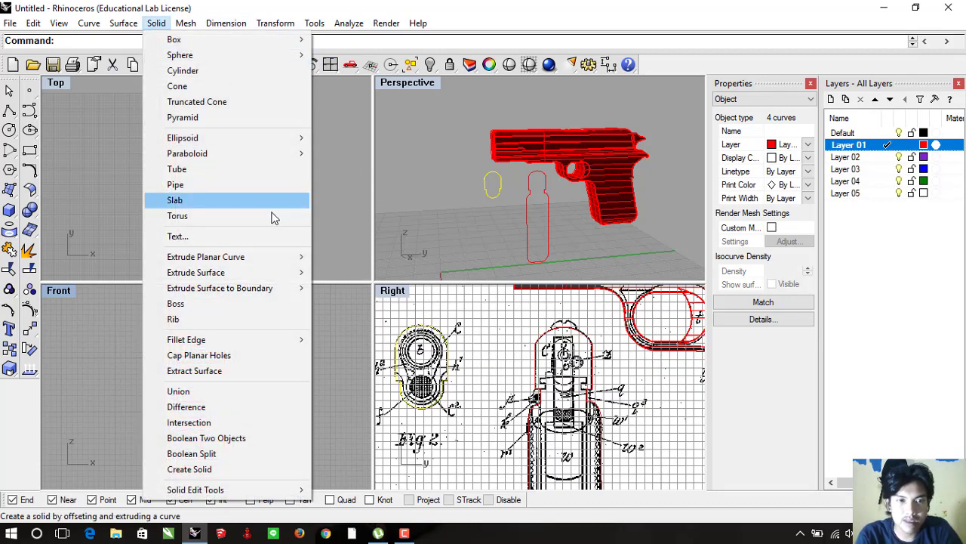
mouse_move(206, 256)
click(332, 258)
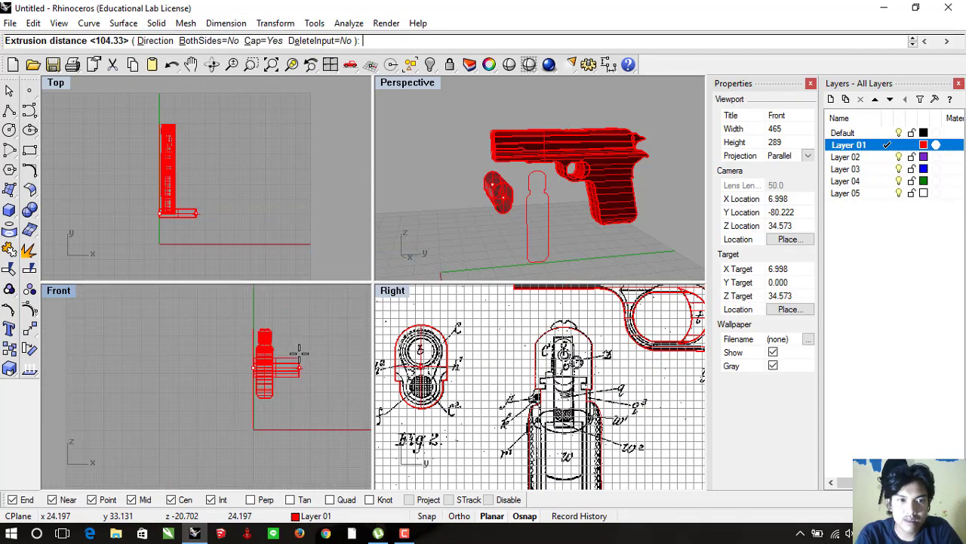
right_drag(300, 363, 182, 327)
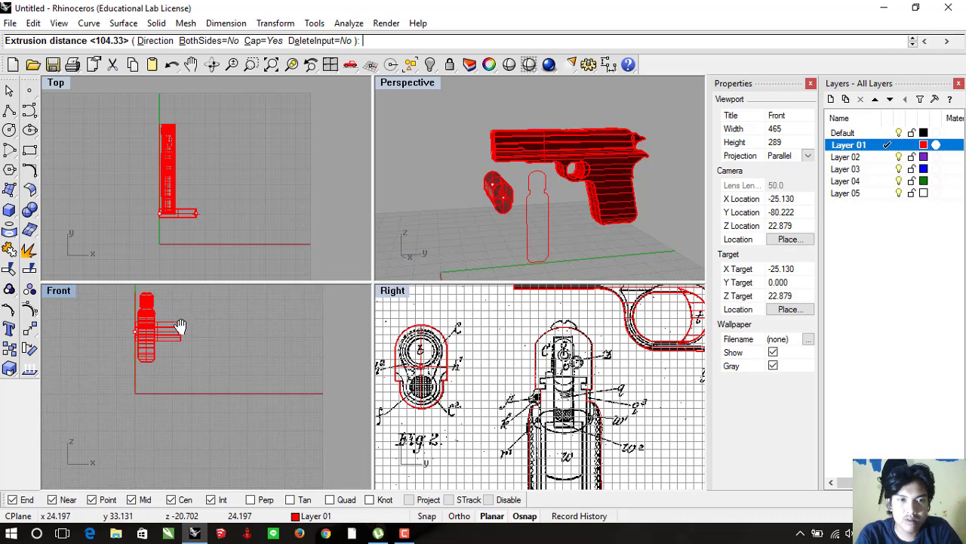
click(338, 341)
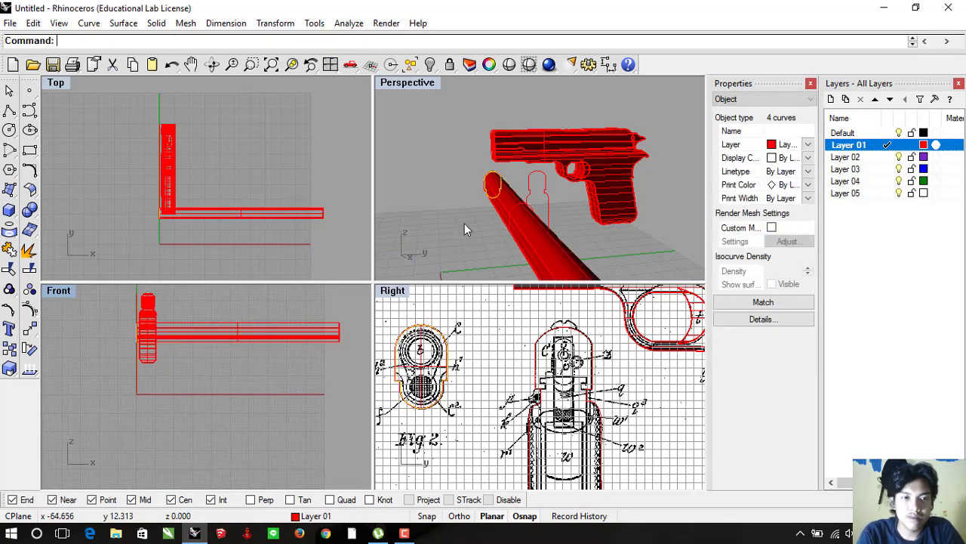
click(277, 307)
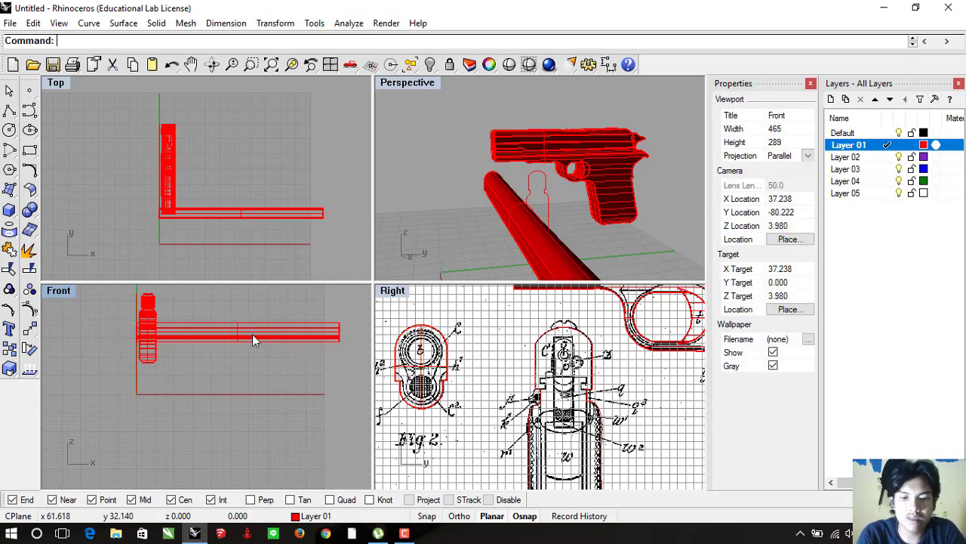
click(252, 334)
Start Rotate on the oval rod and maximize the Top view to pick its midpoint as centre
text(Ro)
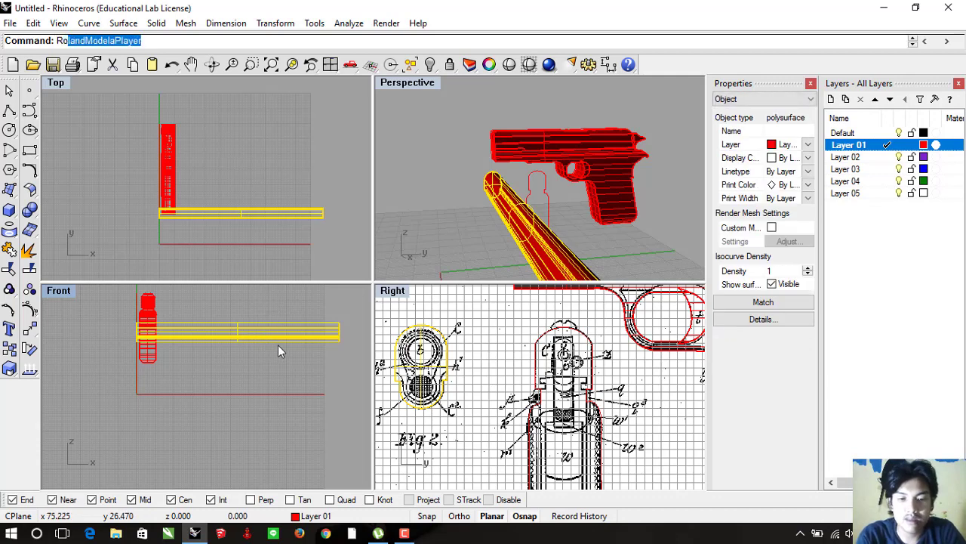
text(tar)
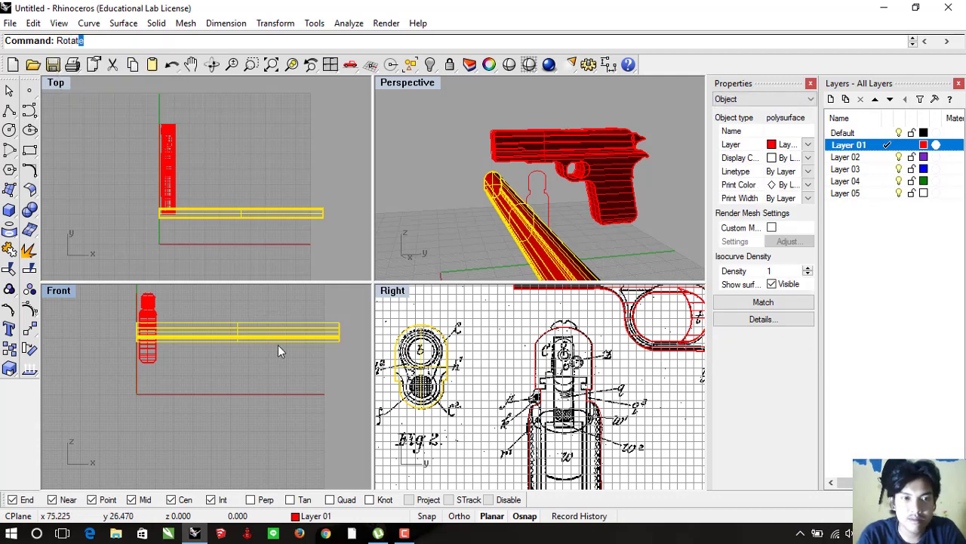
key(Return)
scroll(221, 336, up, 2)
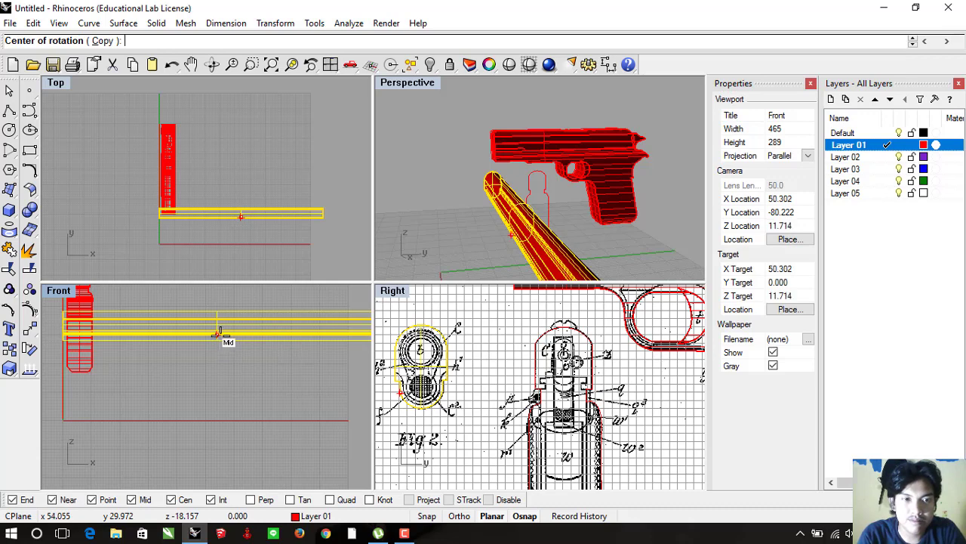
scroll(215, 327, up, 2)
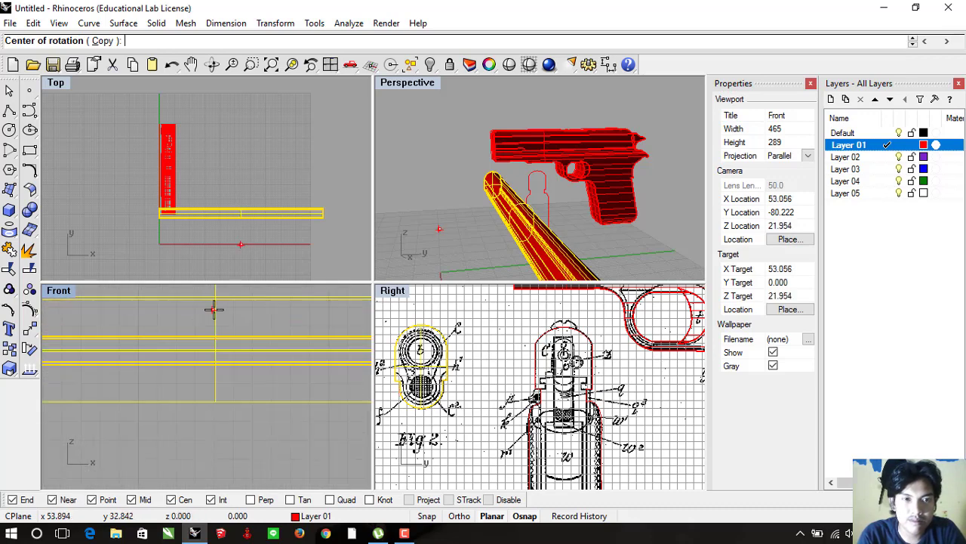
click(215, 321)
key(Escape)
double_click(64, 89)
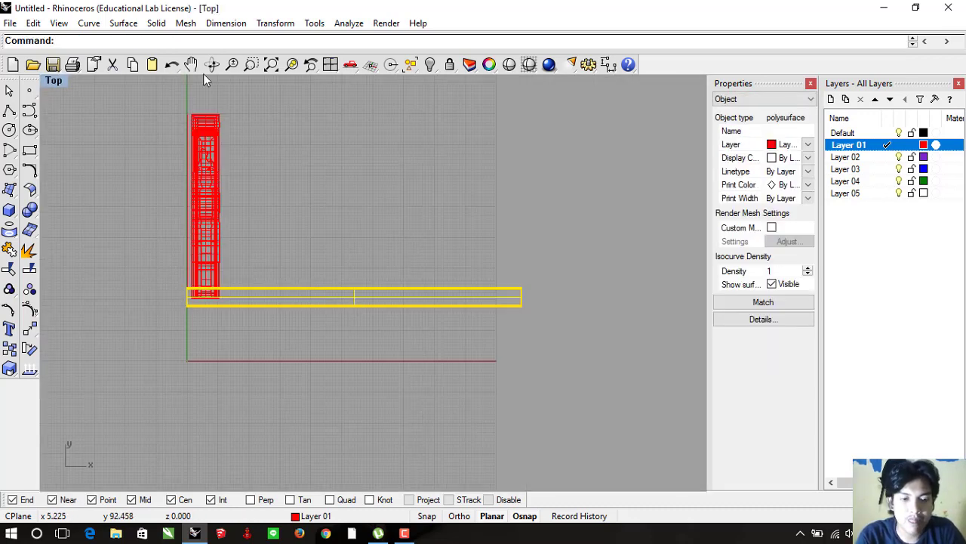
key(Return)
scroll(355, 280, up, 2)
click(361, 301)
click(367, 300)
key(Escape)
Rotate the oval rod 90° to run lengthwise and drag it onto the pistol
key(Return)
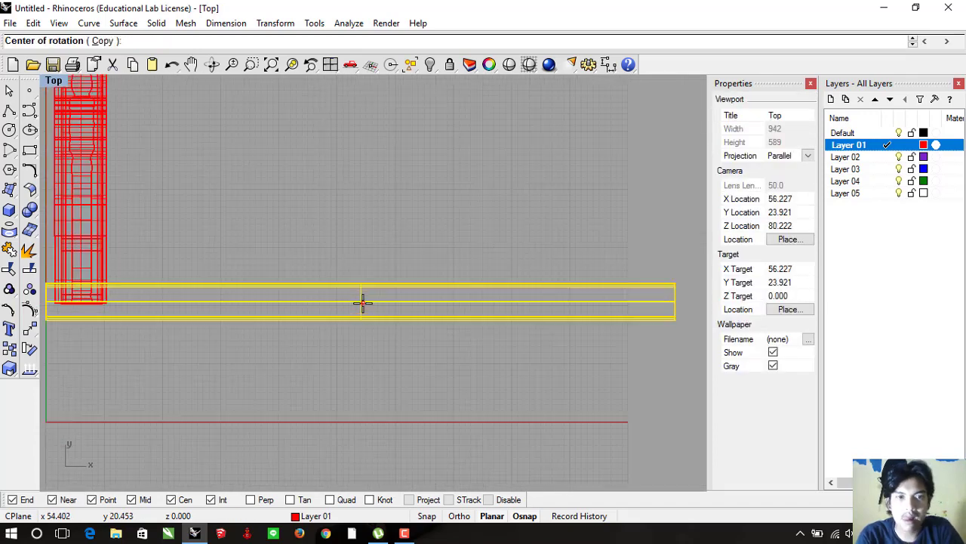
click(363, 301)
click(566, 312)
click(600, 395)
key(Return)
drag(464, 332, 367, 315)
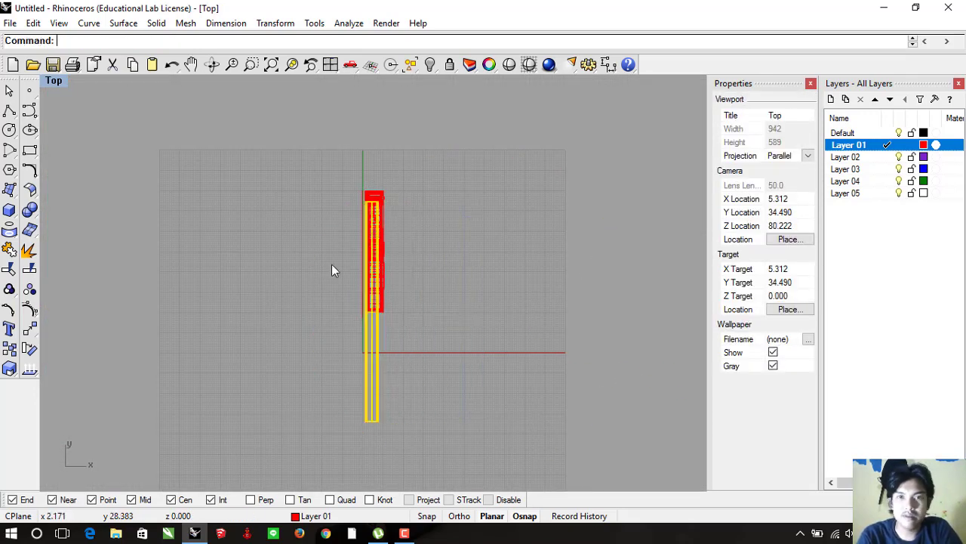
Restore the four-view layout and select only the long rod
double_click(53, 89)
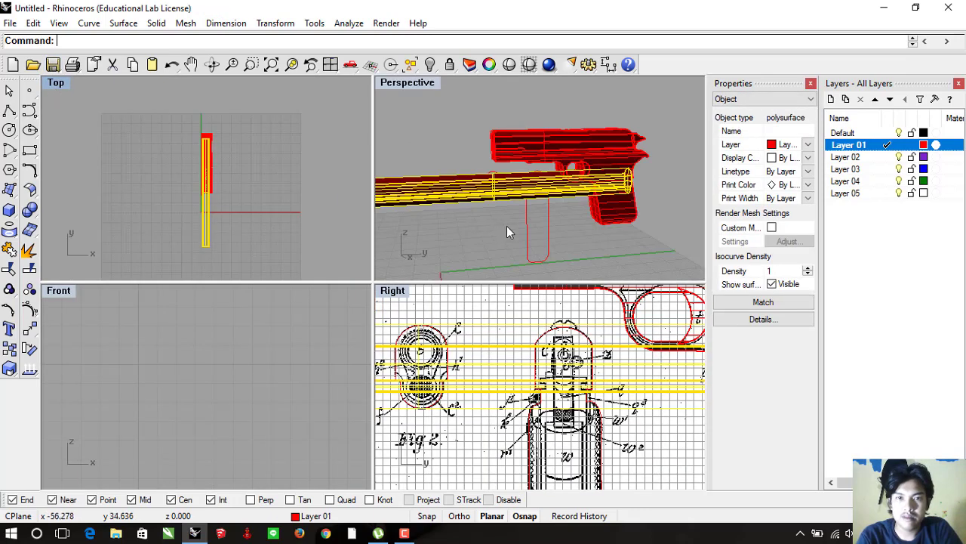
click(558, 168)
shift+click(494, 389)
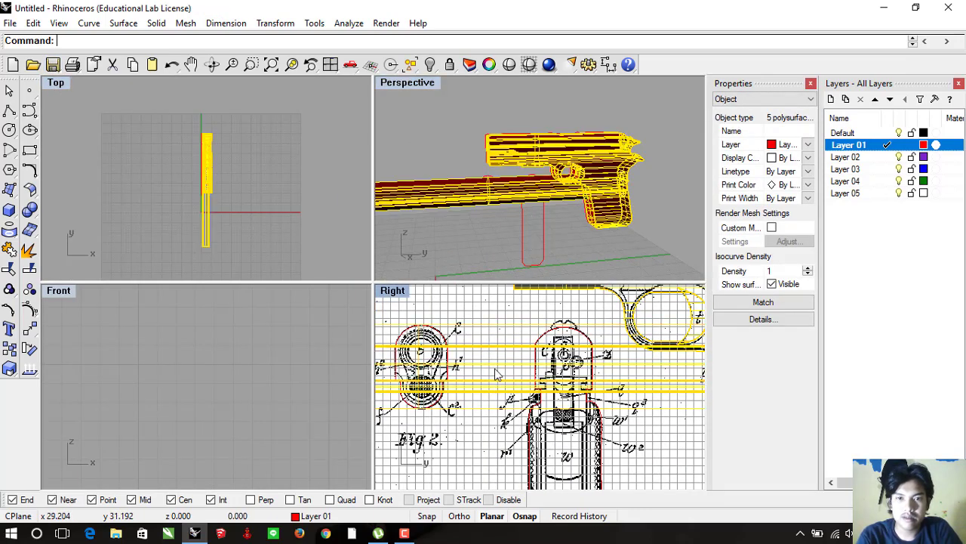
scroll(499, 358, down, 2)
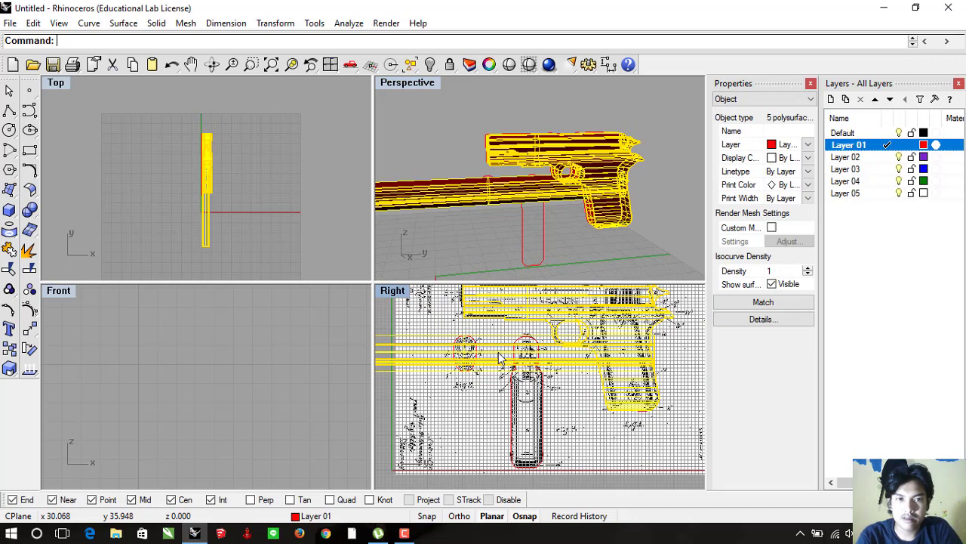
click(566, 410)
click(408, 362)
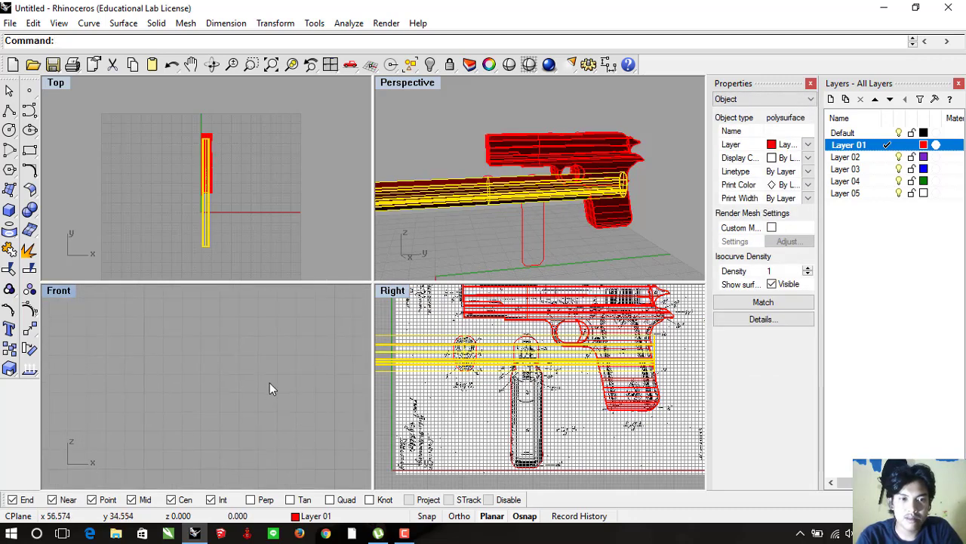
scroll(269, 382, down, 3)
scroll(234, 383, down, 1)
scroll(194, 385, up, 2)
Drag the oval rod upward and settle it inside the slide's outline
scroll(194, 382, up, 2)
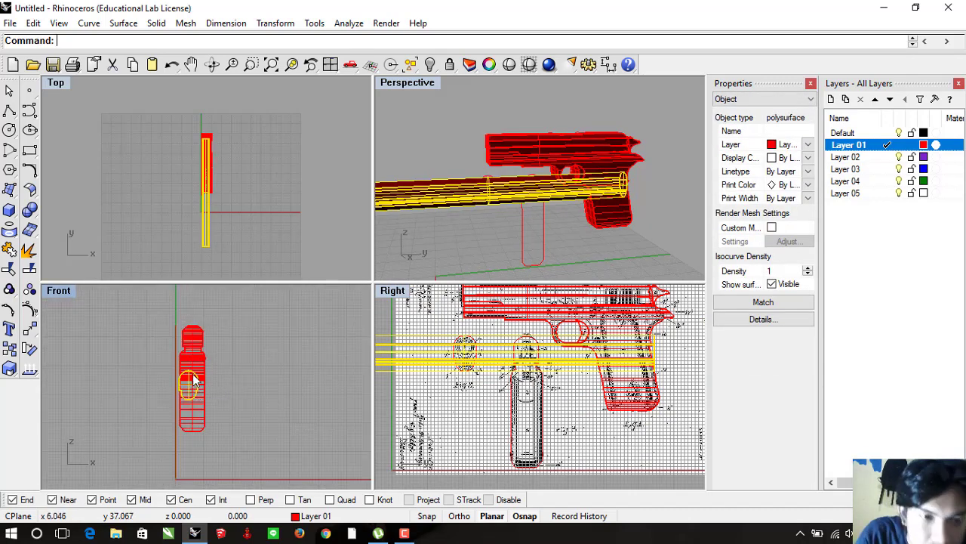
drag(193, 385, 194, 338)
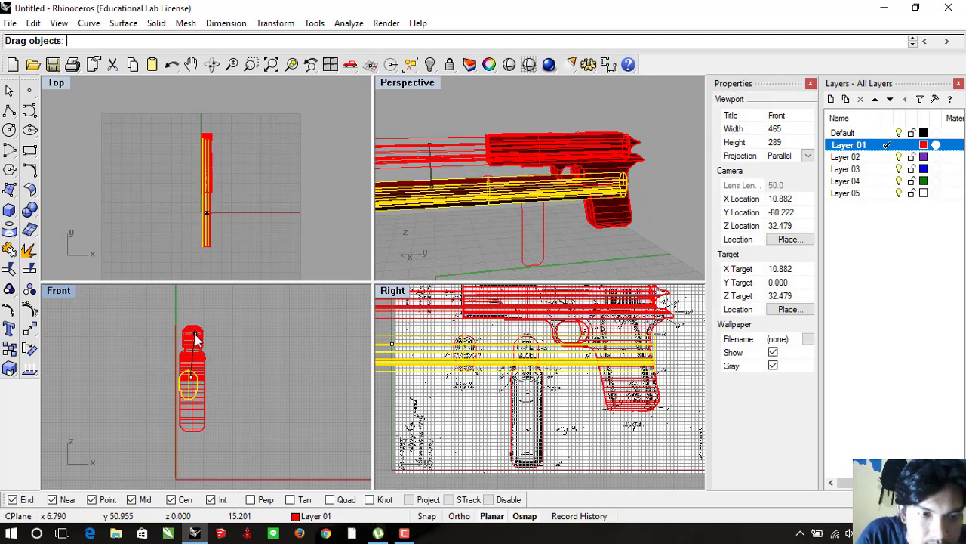
scroll(196, 336, up, 2)
scroll(195, 338, up, 3)
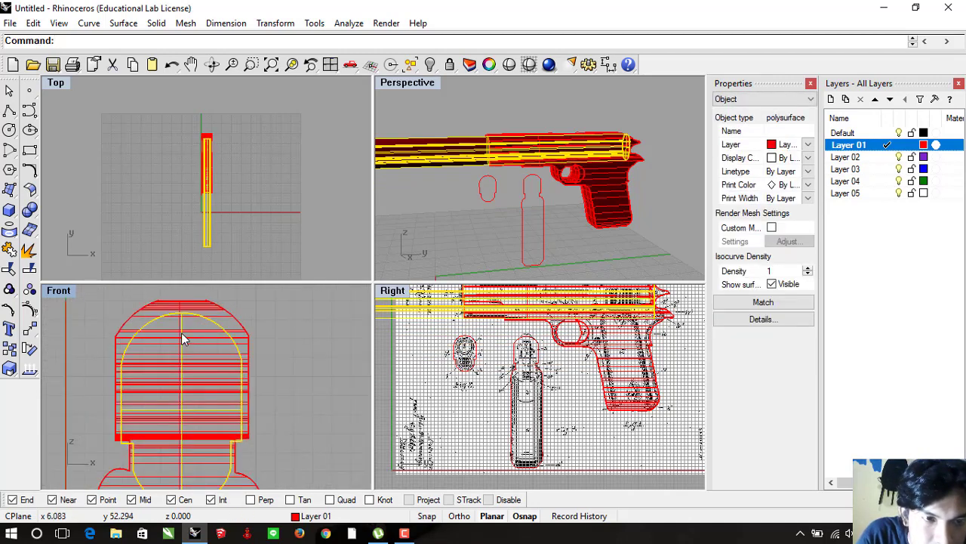
drag(179, 336, 178, 326)
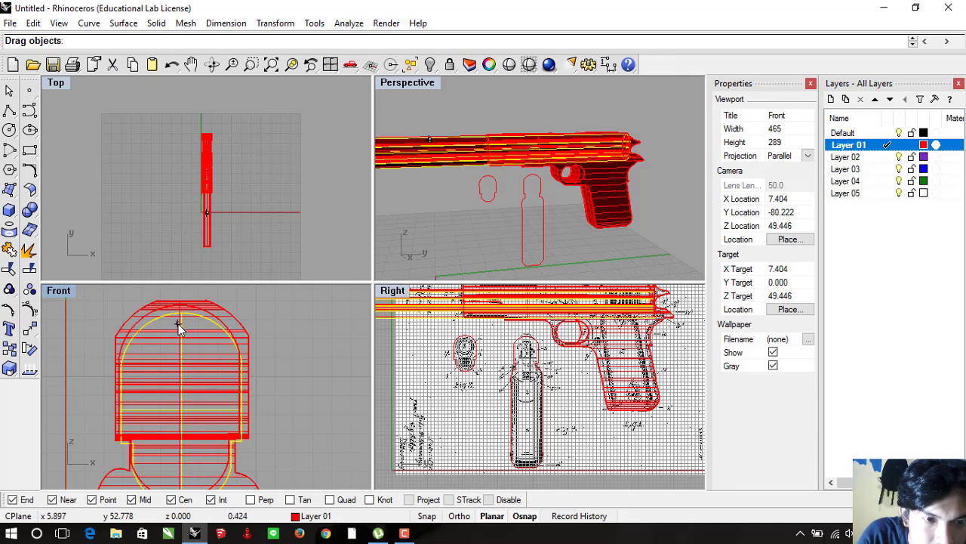
drag(179, 327, 179, 330)
scroll(189, 330, up, 4)
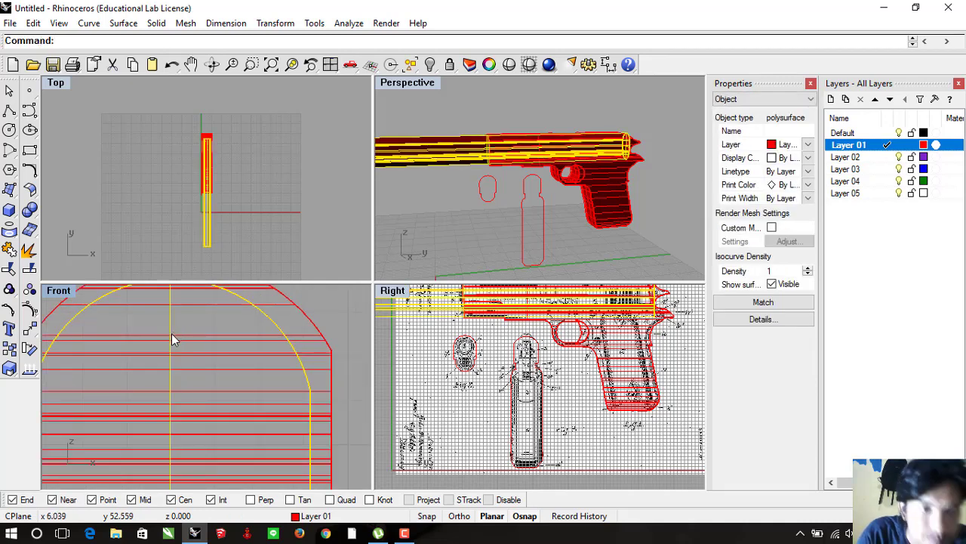
In the maximized Front view, select a single pistol part and nudge it into place
double_click(71, 290)
scroll(310, 322, down, 3)
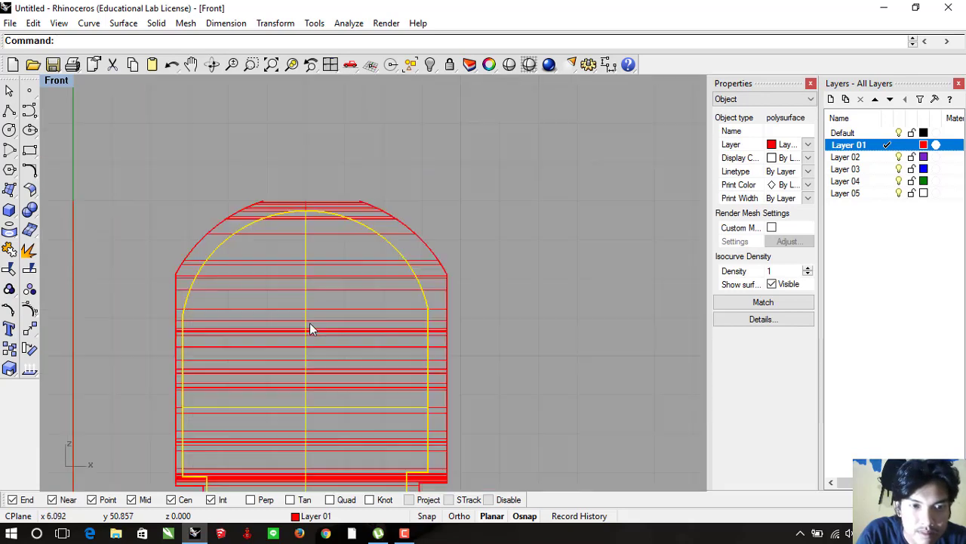
scroll(310, 330, down, 2)
drag(305, 350, 311, 349)
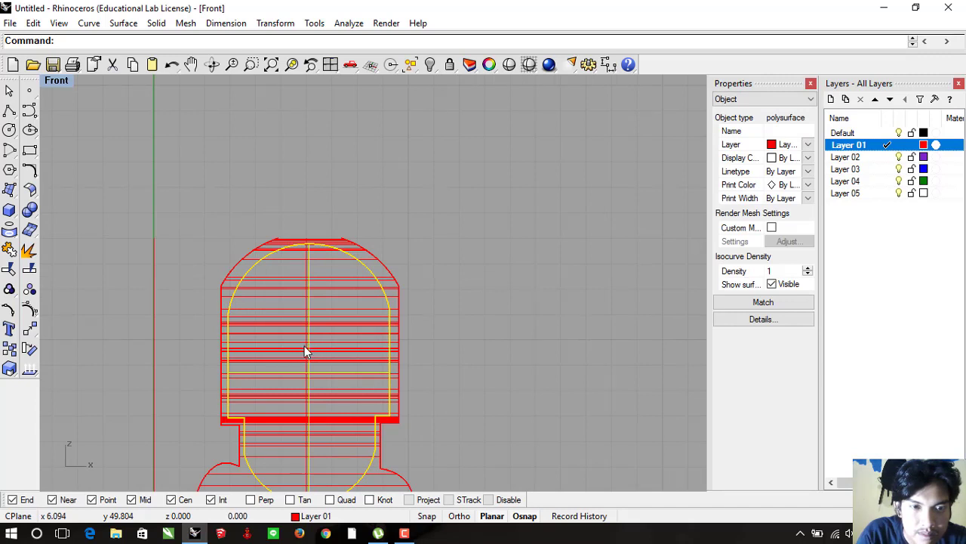
key(ctrl+a)
click(307, 342)
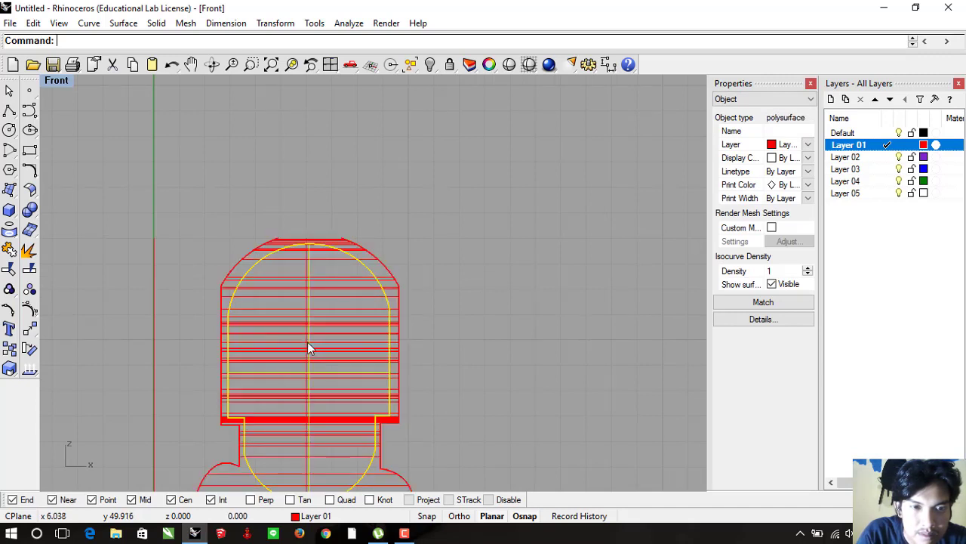
drag(307, 342, 308, 349)
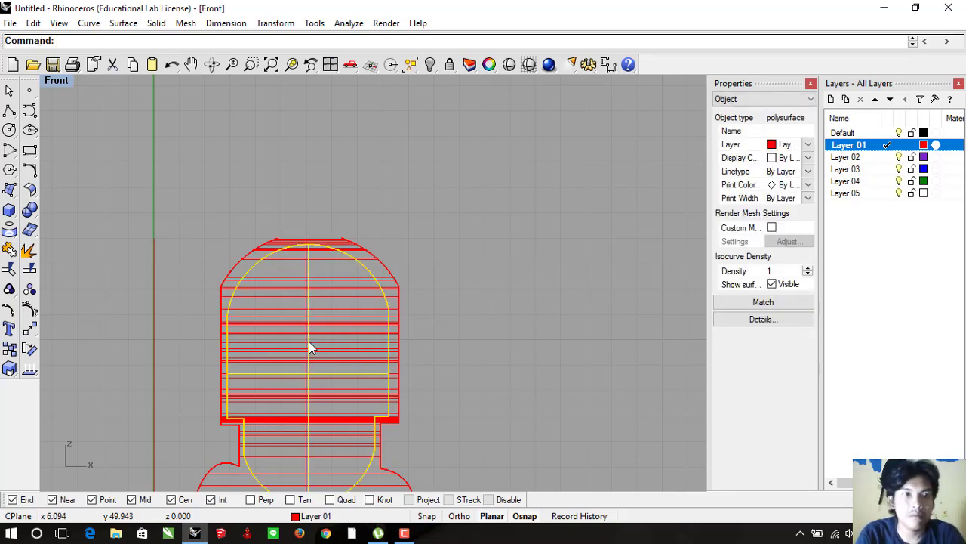
Restore the four viewports and shift the slide left in Right view to match the tracing
double_click(59, 81)
scroll(638, 312, up, 5)
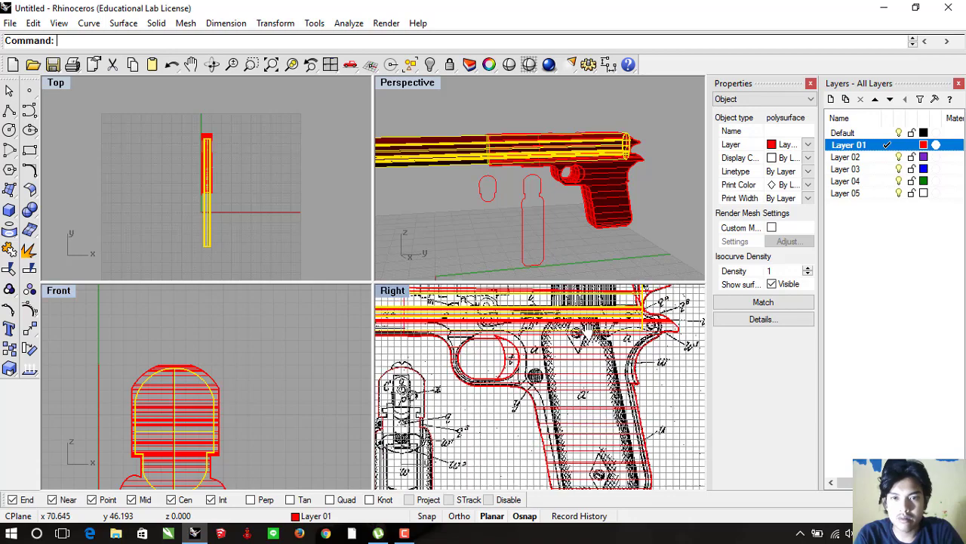
scroll(562, 357, up, 5)
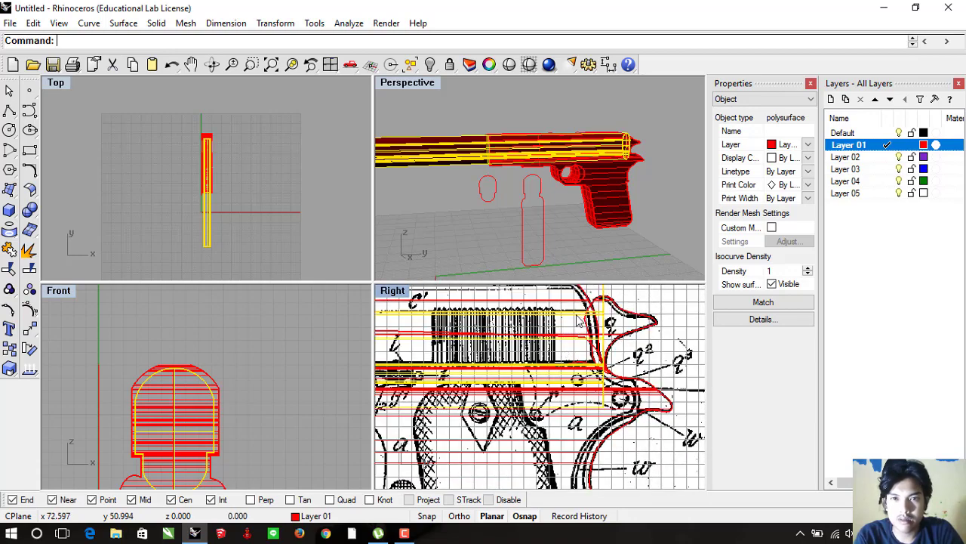
drag(580, 320, 539, 320)
right_drag(539, 320, 540, 365)
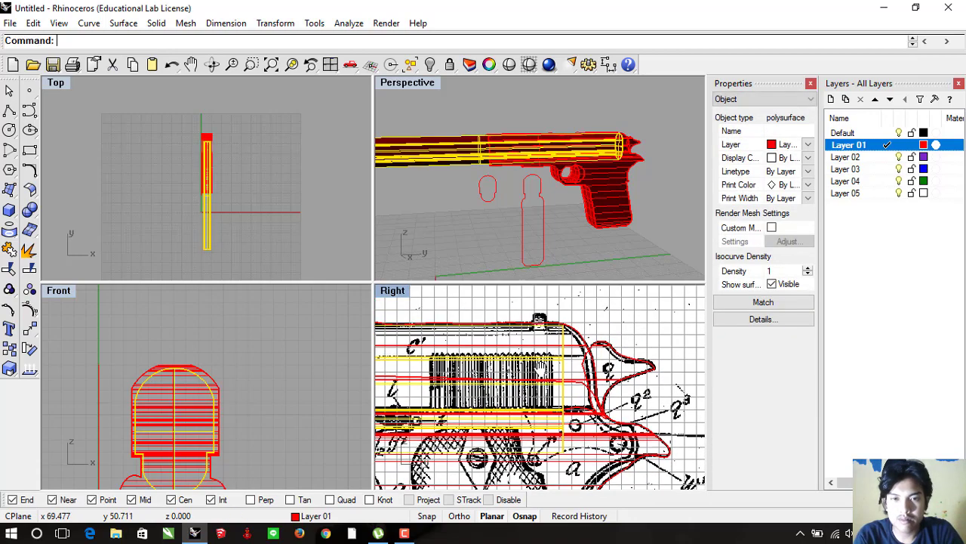
scroll(540, 368, up, 1)
scroll(560, 367, up, 1)
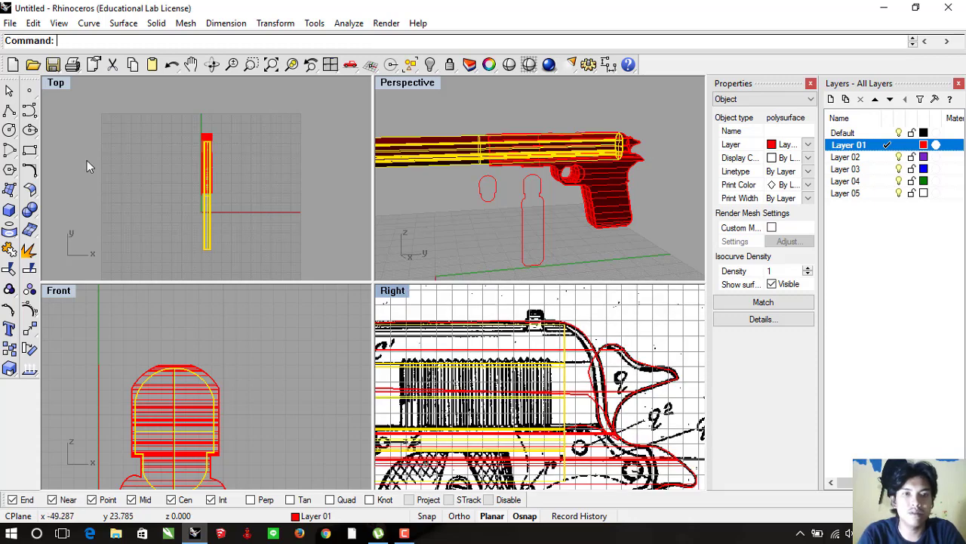
Reselect the gun body in Perspective and open the Solid Tools flyout
click(159, 132)
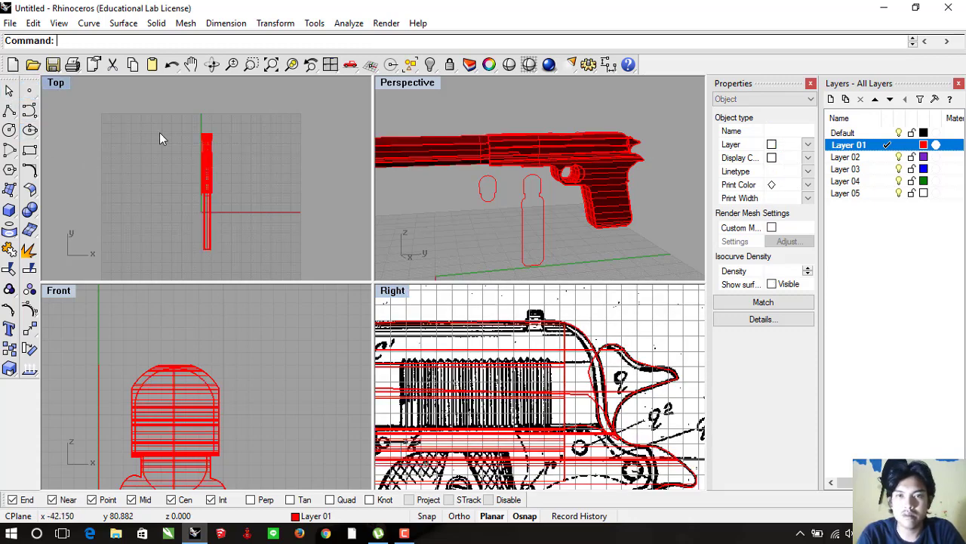
click(606, 193)
mouse_move(606, 192)
right_down()
mouse_move(537, 211)
mouse_move(579, 198)
right_up()
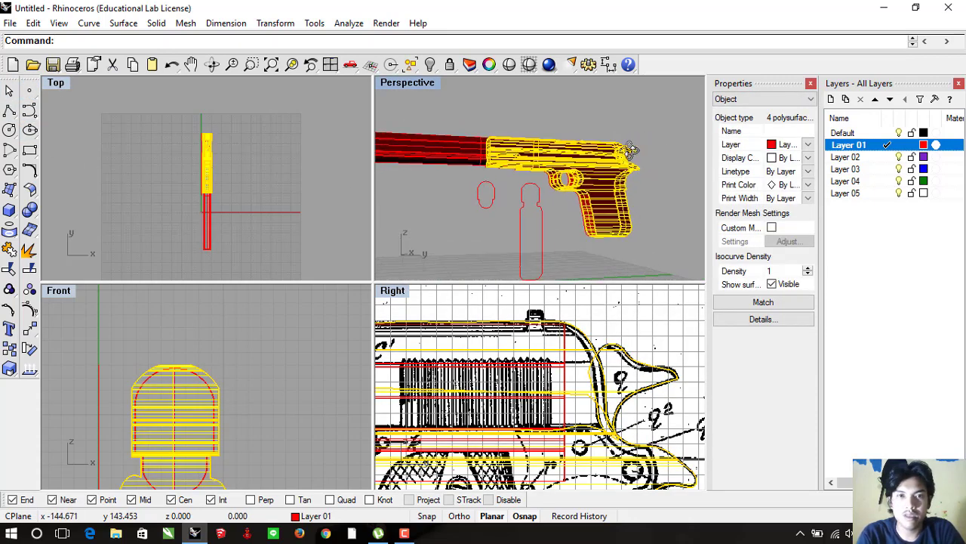
scroll(523, 199, down, 1)
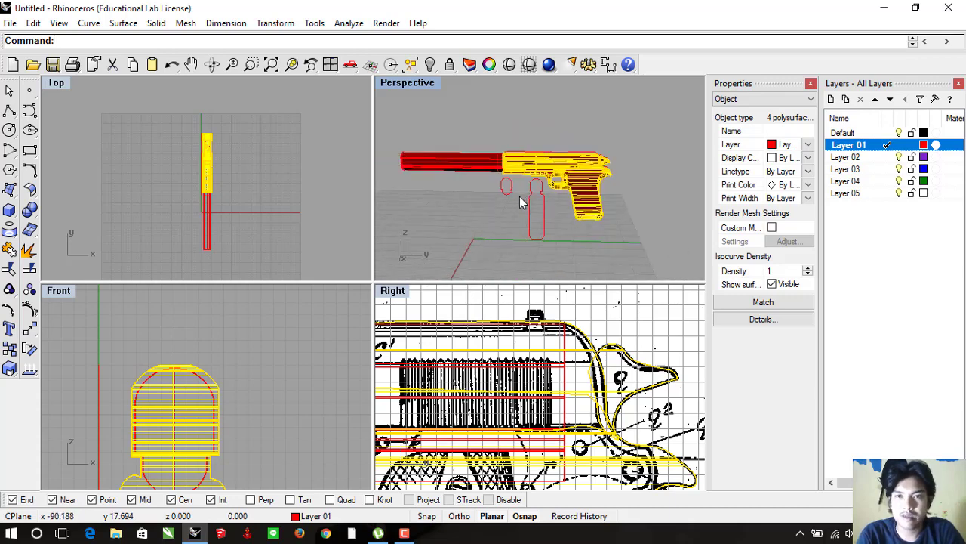
mouse_move(521, 198)
shift+right_down()
mouse_move(583, 195)
mouse_move(520, 214)
mouse_move(558, 197)
shift+right_up()
key(Escape)
click(619, 178)
click(32, 213)
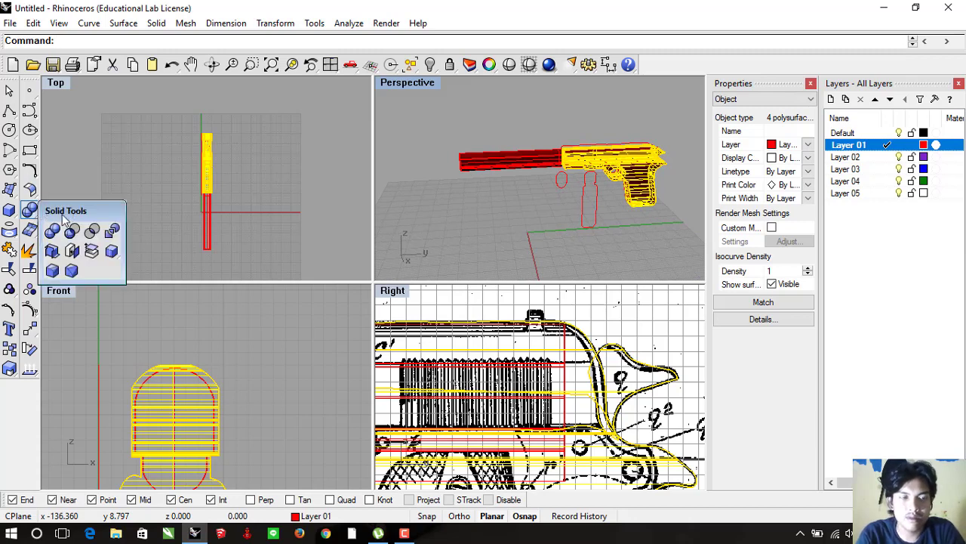
Boolean-split the pistol solids using the barrel as cutter, then hide the barrel
click(113, 232)
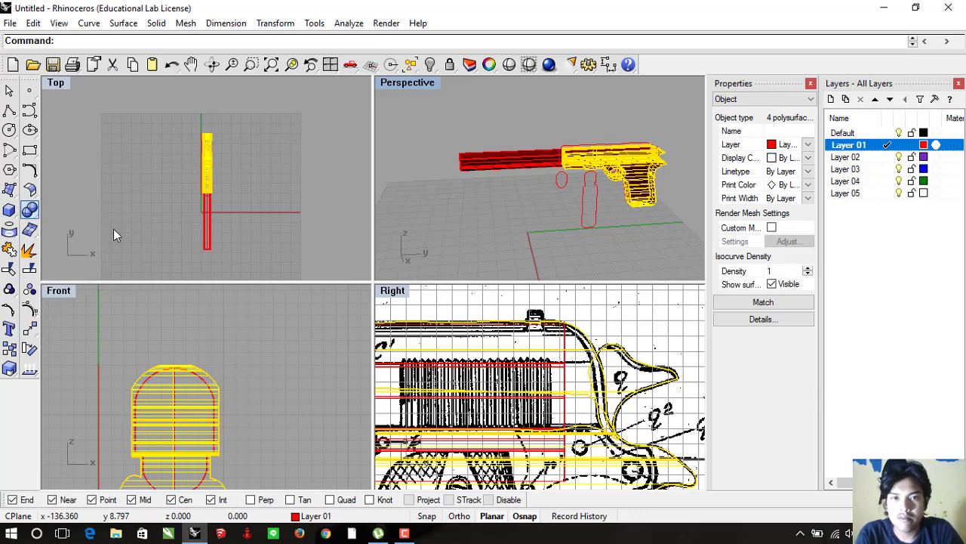
click(498, 165)
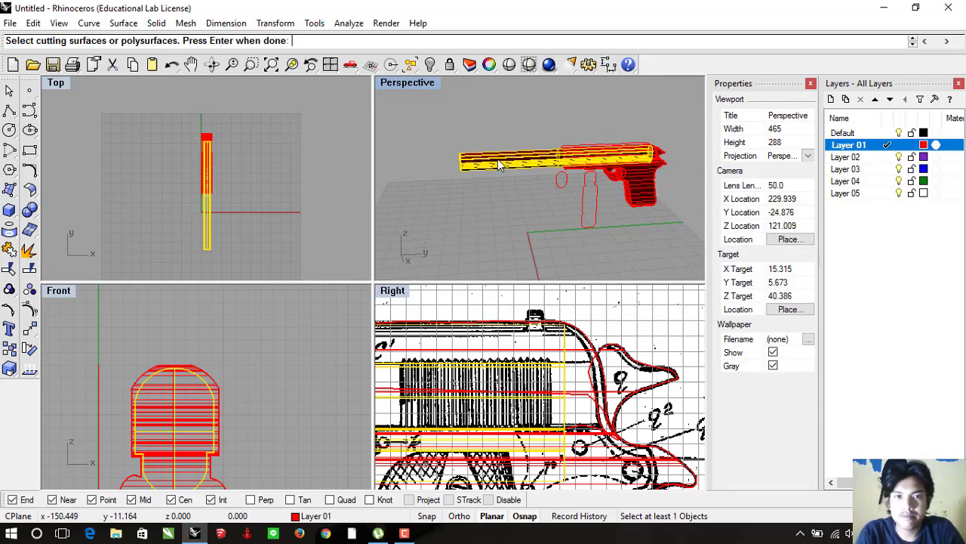
key(Return)
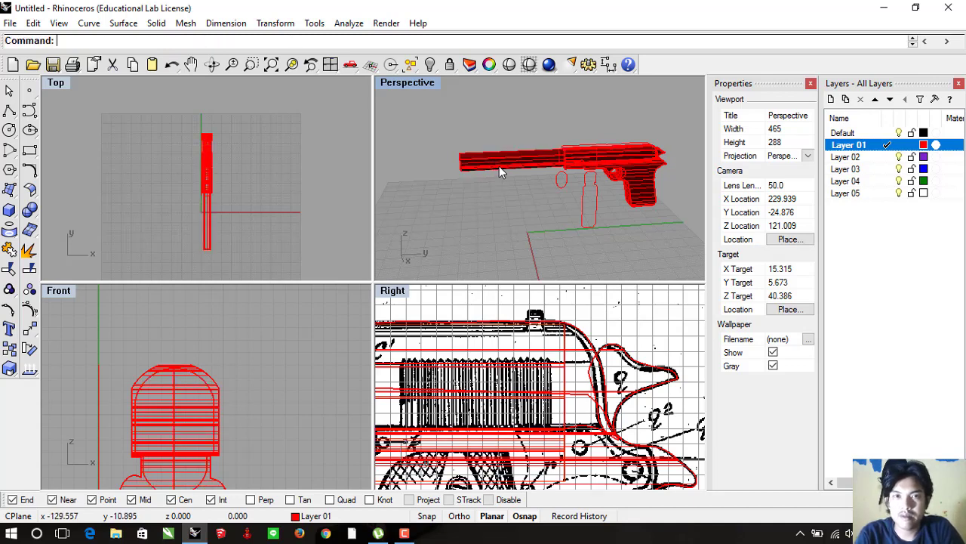
click(499, 168)
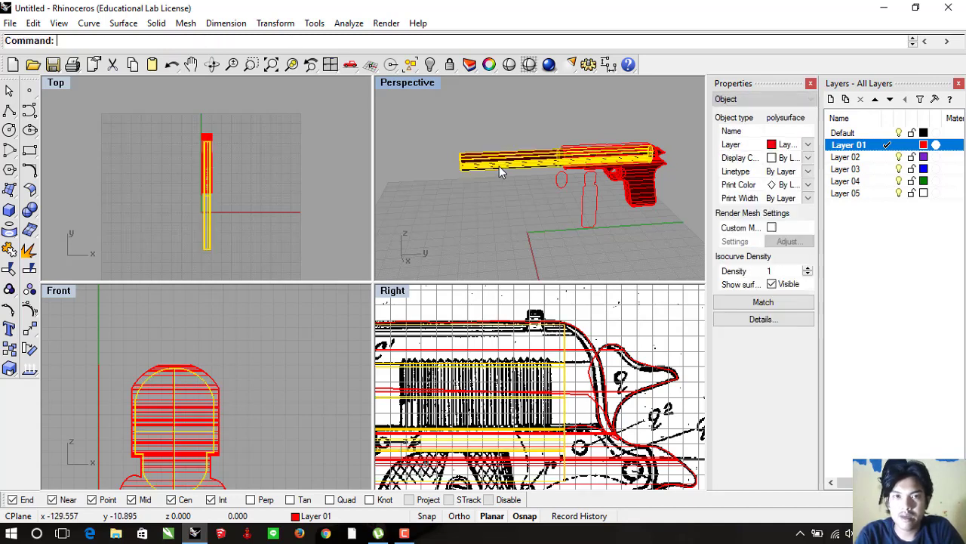
click(430, 66)
Check the shortened body in a maximized Front view, then select the gun in Right view
scroll(582, 178, down, 2)
scroll(224, 410, up, 2)
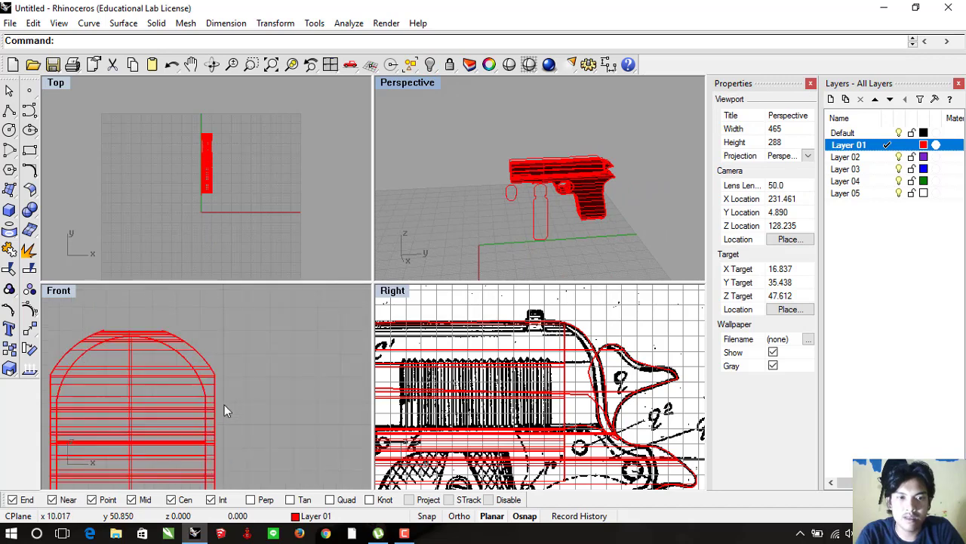
scroll(224, 404, up, 2)
scroll(335, 367, down, 3)
scroll(100, 319, up, 2)
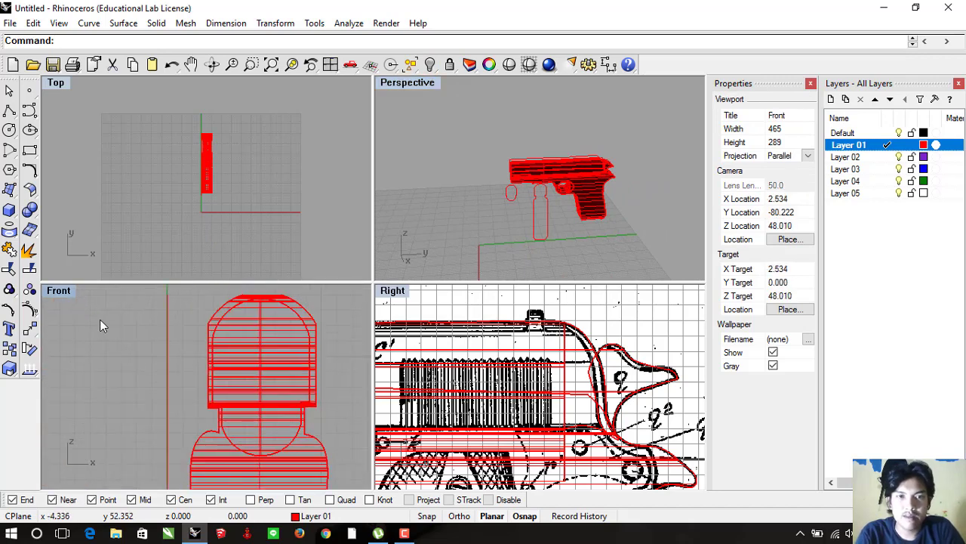
double_click(60, 291)
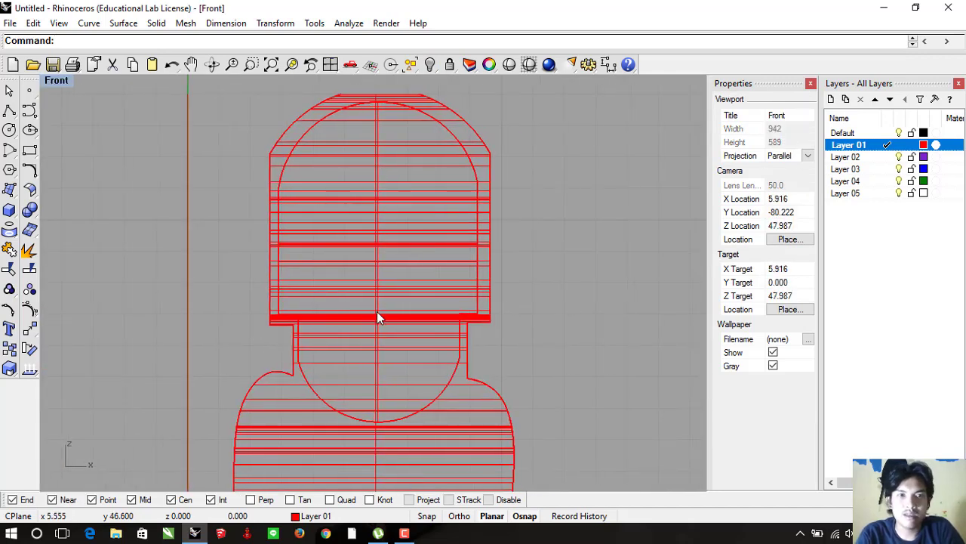
double_click(51, 85)
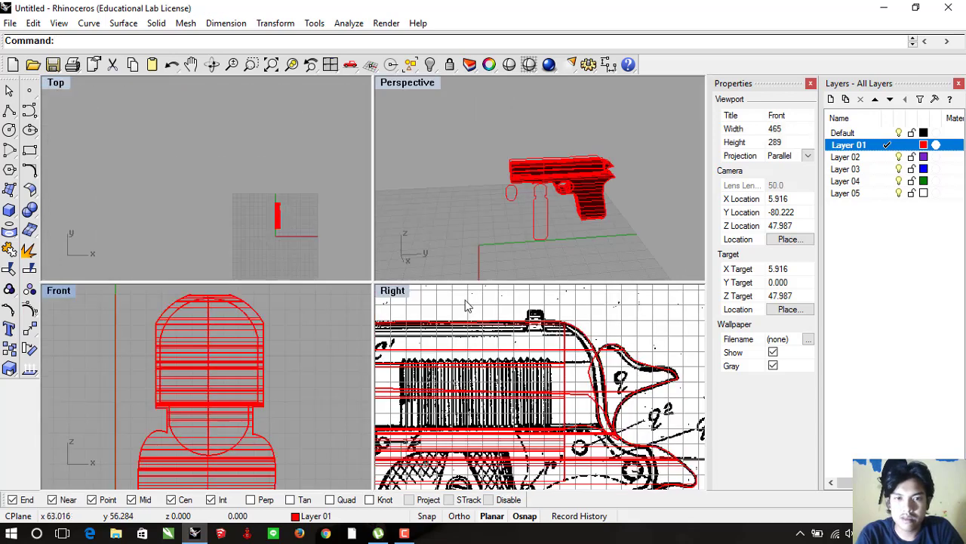
scroll(538, 370, down, 3)
scroll(537, 371, up, 2)
click(537, 371)
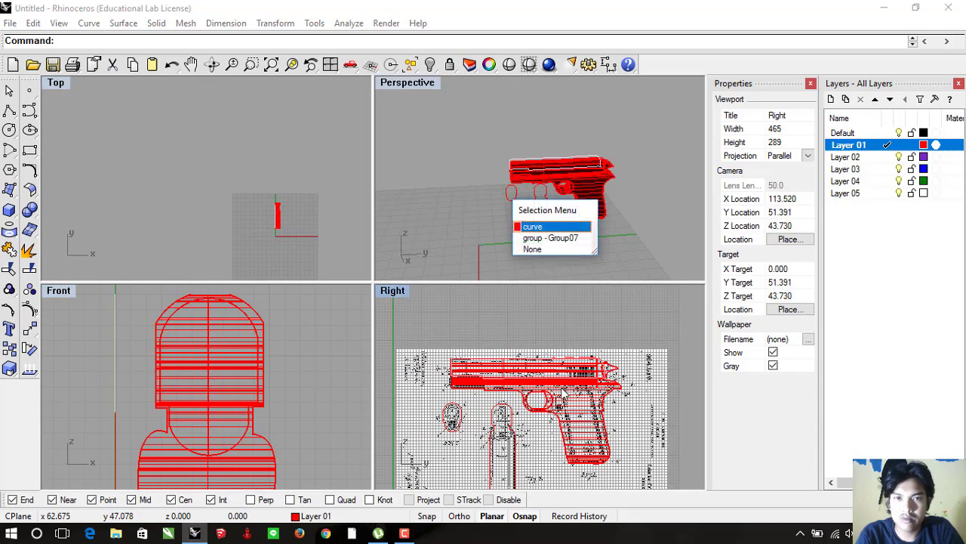
Select Group07 and ungroup it through Edit > Groups > Ungroup
click(555, 239)
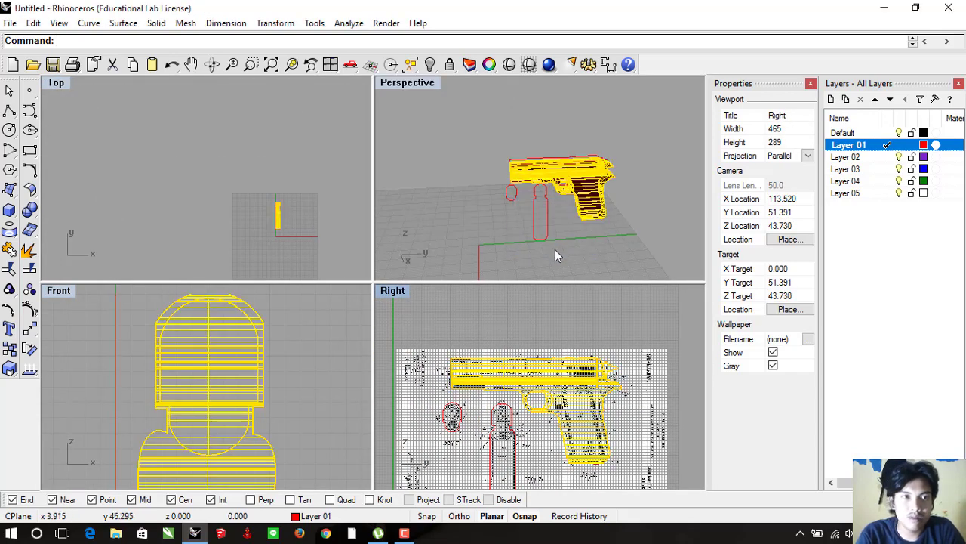
click(33, 22)
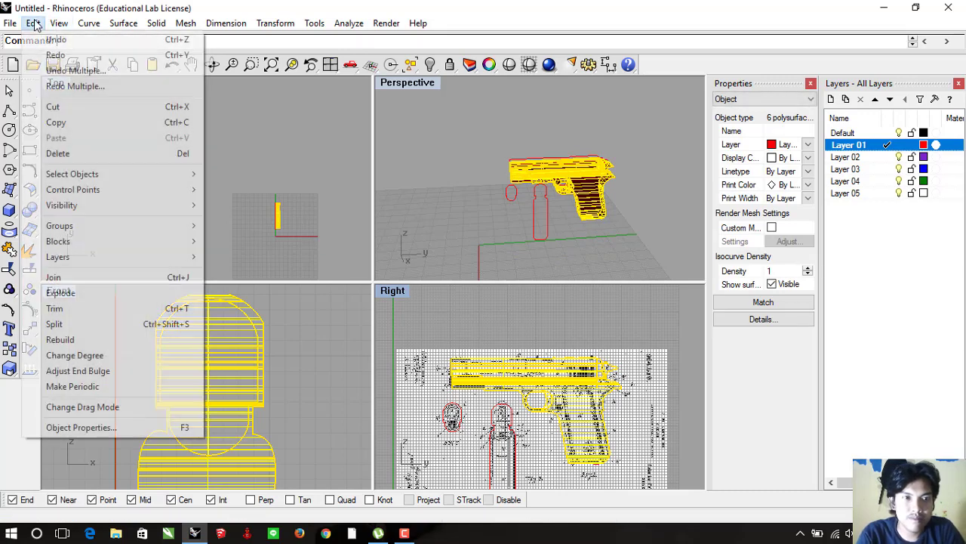
mouse_move(60, 225)
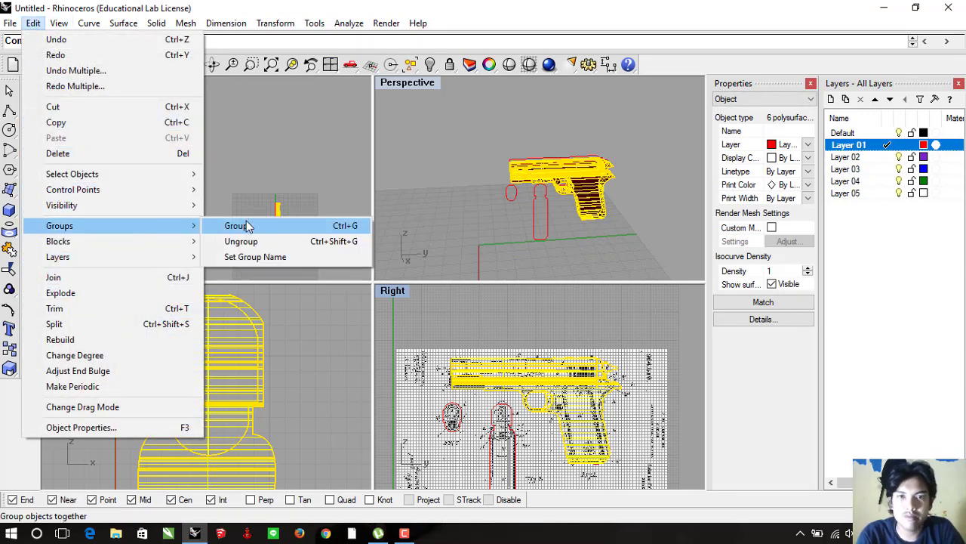
click(245, 241)
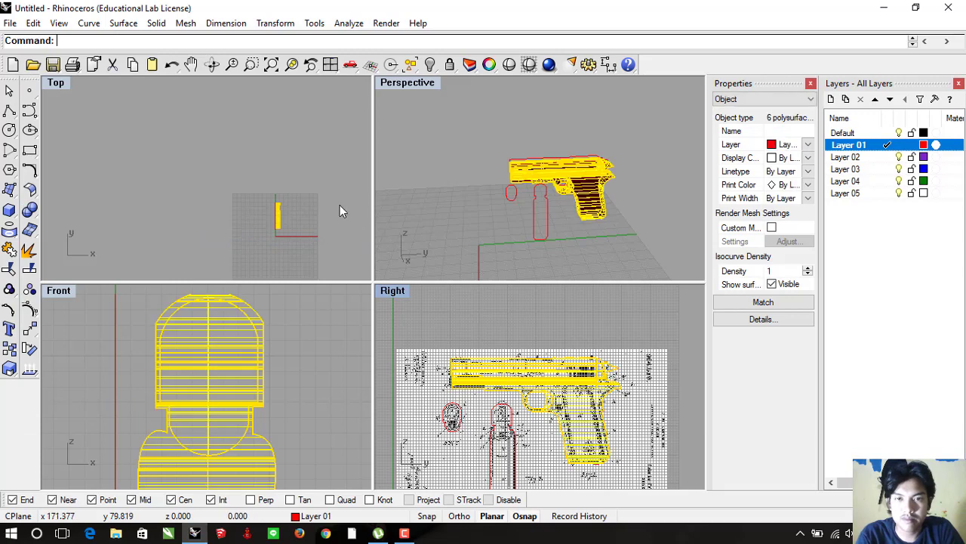
click(339, 205)
Select the slide's top block and orbit Perspective to a side-on view
click(579, 385)
click(558, 224)
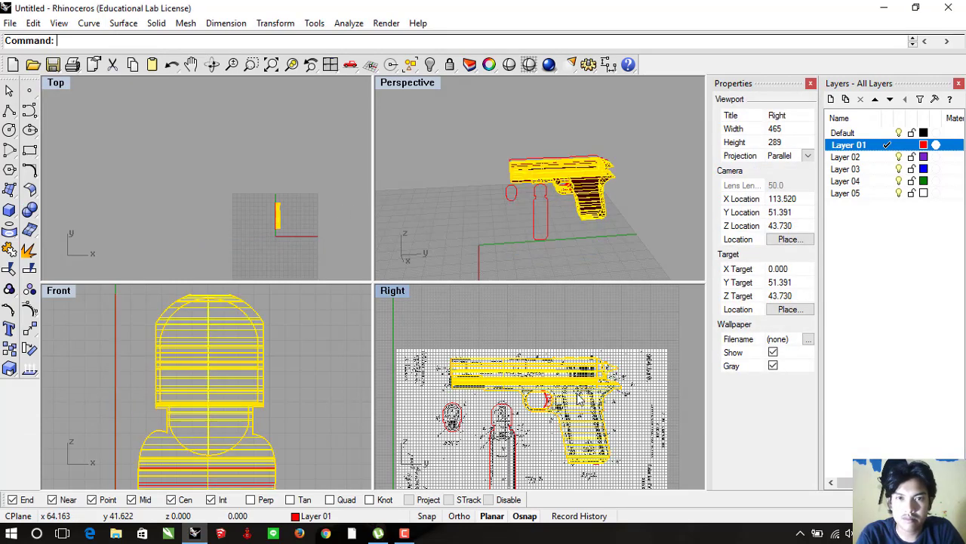
right_drag(571, 214, 610, 227)
click(610, 226)
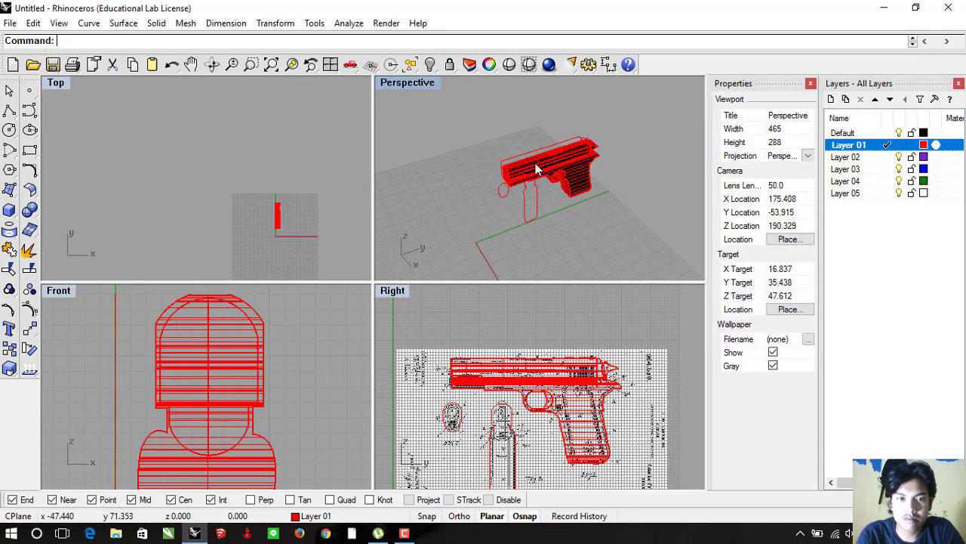
click(264, 352)
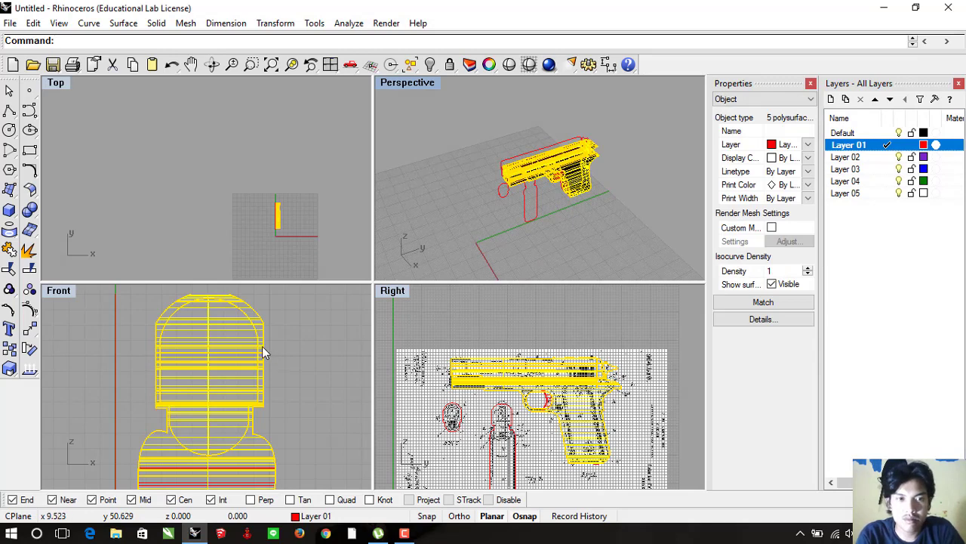
click(272, 330)
click(259, 323)
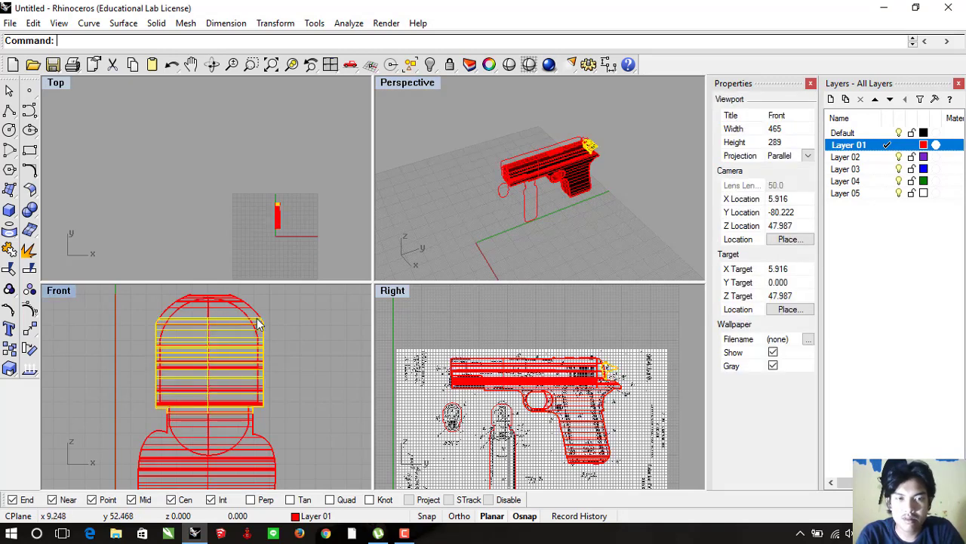
right_drag(612, 202, 547, 201)
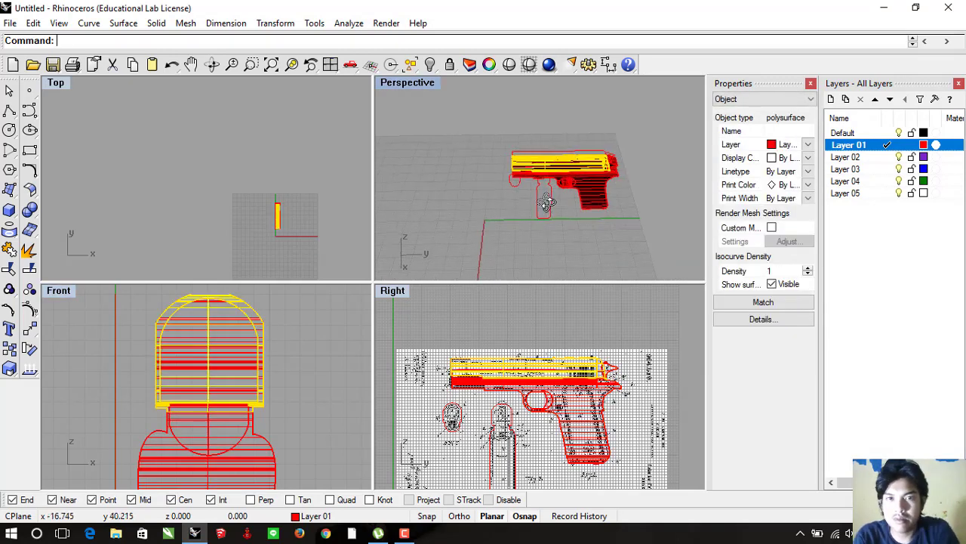
key(Escape)
scroll(593, 170, up, 3)
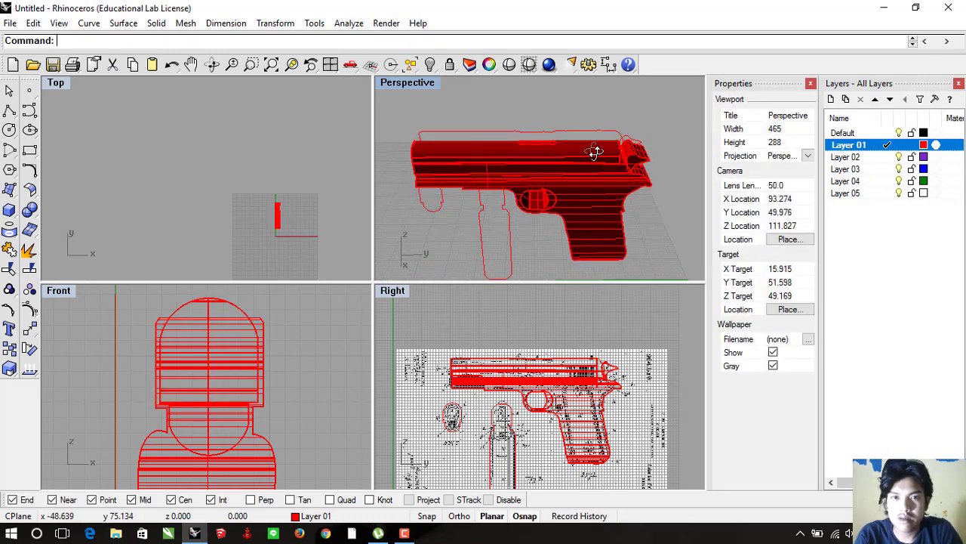
Select the rear sight polysurface from among the overlapping parts
mouse_move(593, 170)
right_down()
mouse_move(533, 141)
mouse_move(633, 183)
mouse_move(591, 167)
right_up()
click(534, 143)
key(Escape)
click(621, 147)
right_drag(650, 165, 578, 162)
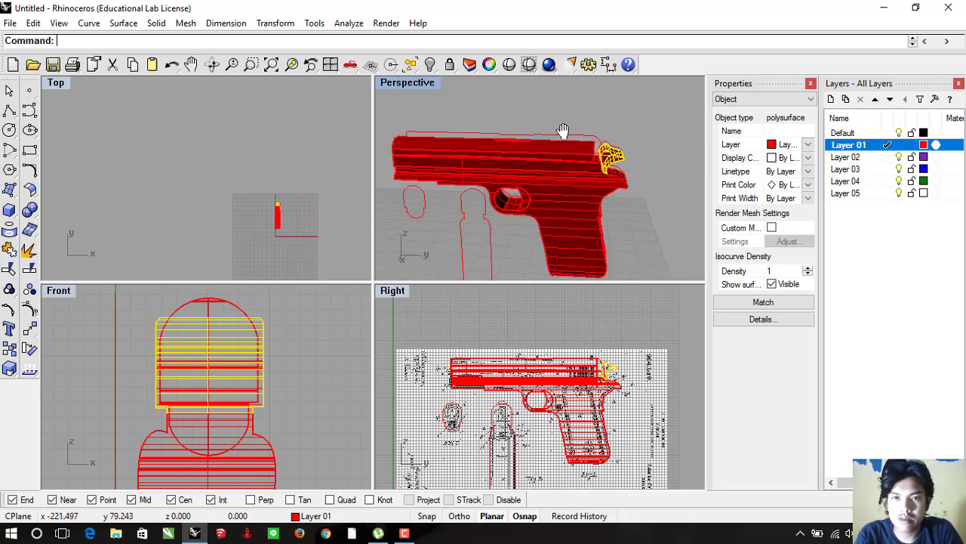
click(577, 161)
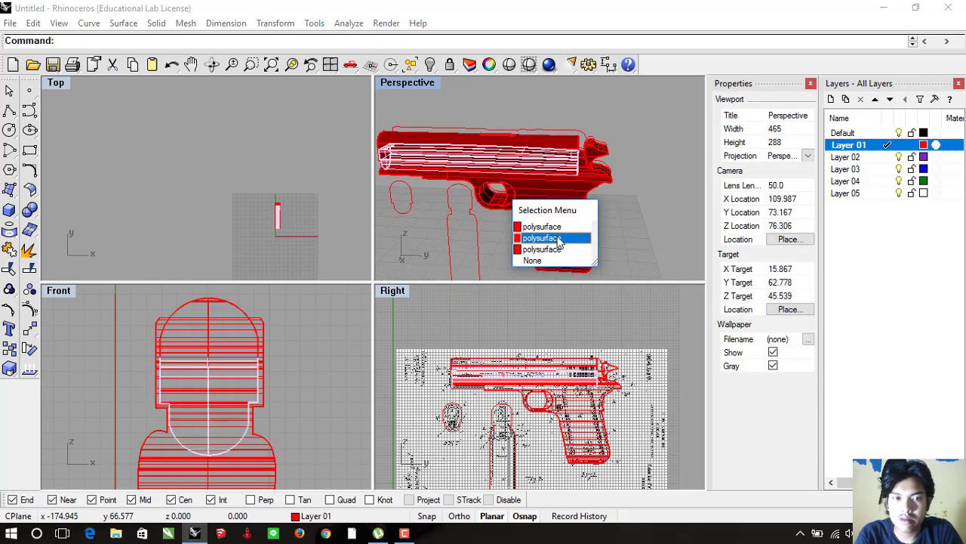
click(623, 236)
click(601, 157)
scroll(634, 385, up, 2)
scroll(608, 386, up, 2)
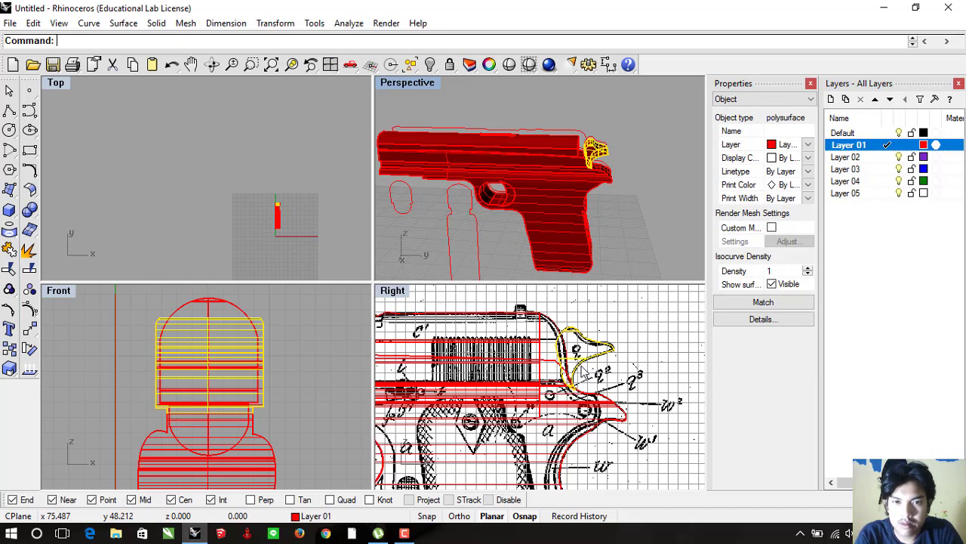
Isolate the rear sight, nudge it along the slide, and orbit the close-up around it
shift+click(608, 190)
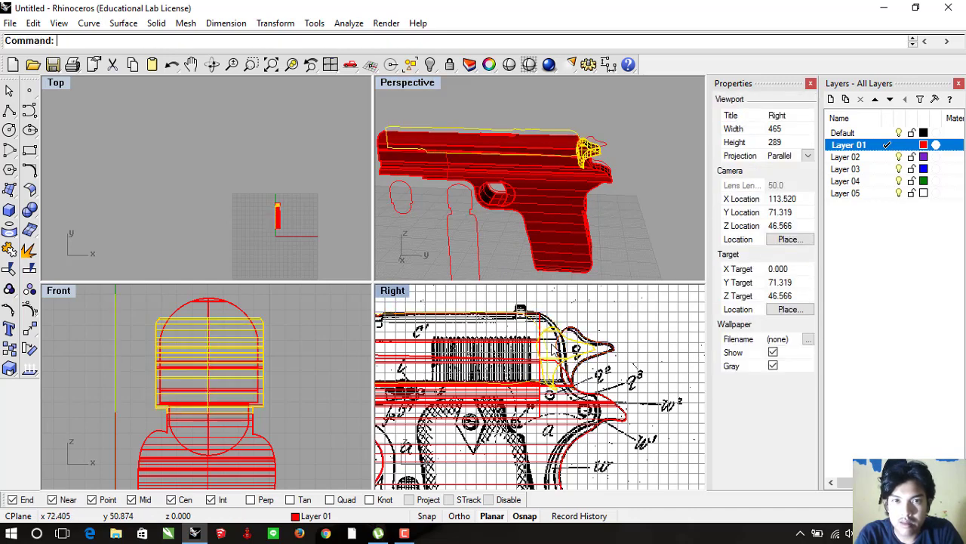
scroll(609, 190, up, 3)
scroll(597, 162, up, 2)
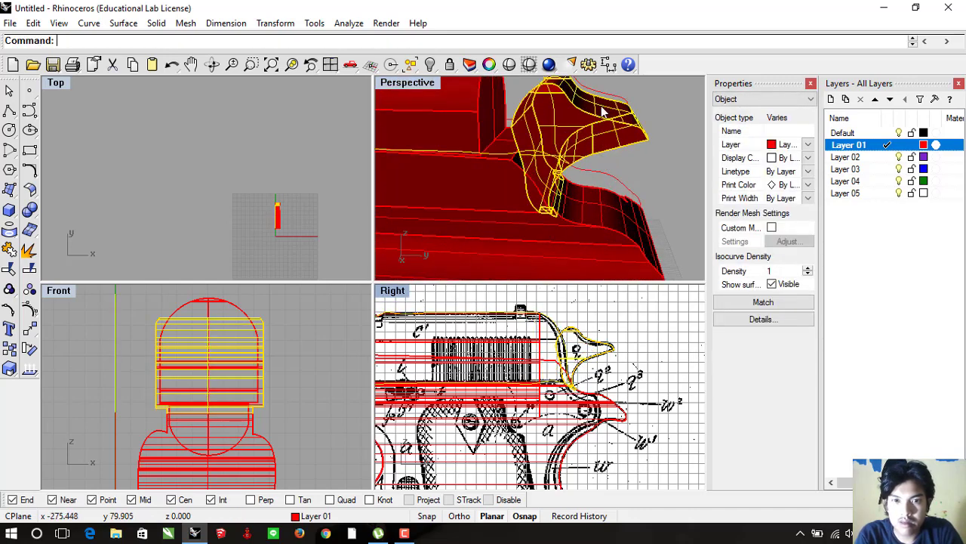
click(667, 115)
click(585, 351)
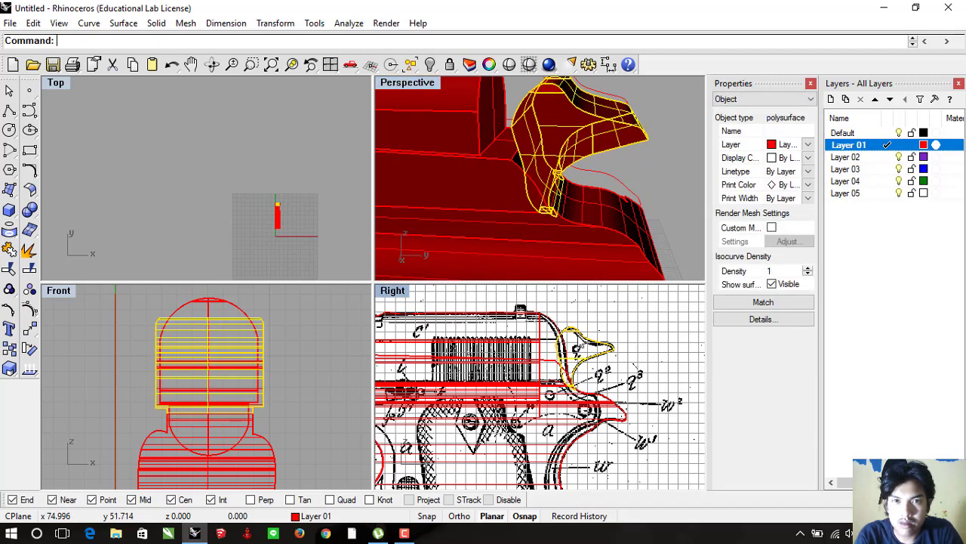
drag(585, 351, 575, 348)
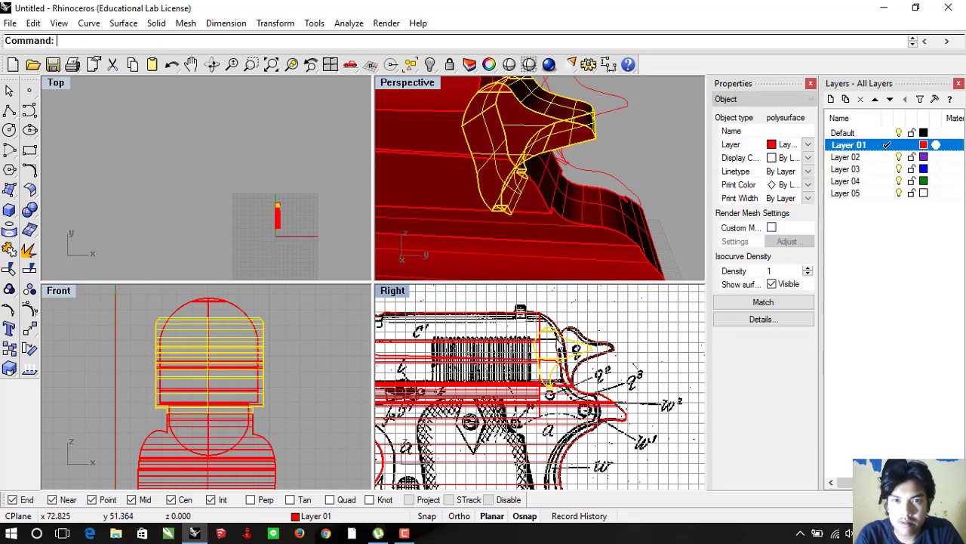
mouse_move(559, 174)
right_down()
mouse_move(606, 159)
mouse_move(483, 148)
mouse_move(490, 205)
mouse_move(528, 216)
mouse_move(628, 195)
mouse_move(511, 151)
right_up()
key(Escape)
Orbit, pan and zoom the Perspective view to face the pistol, then view it end-on from behind
scroll(490, 205, down, 6)
scroll(529, 215, up, 3)
scroll(540, 215, up, 2)
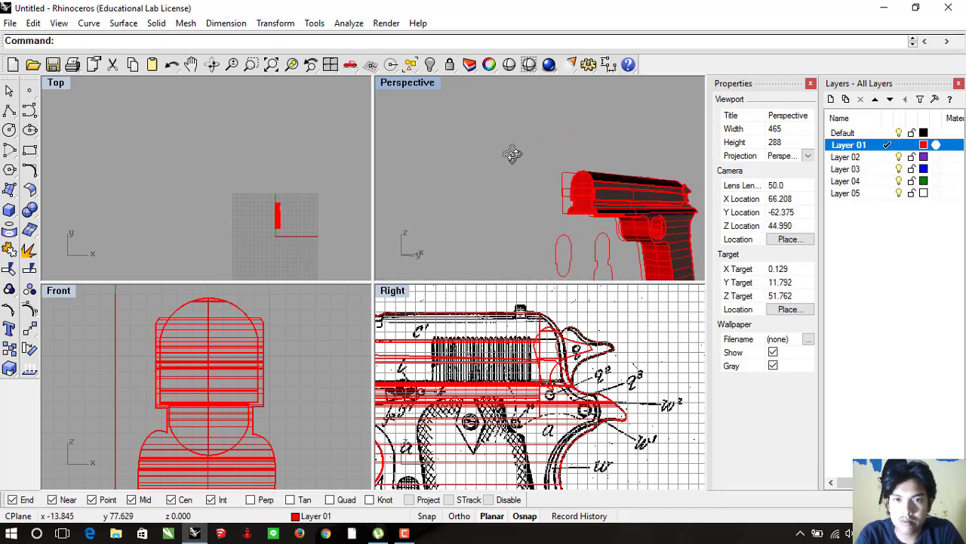
mouse_move(500, 204)
right_down()
mouse_move(642, 244)
mouse_move(529, 239)
mouse_move(490, 252)
right_up()
scroll(596, 377, down, 5)
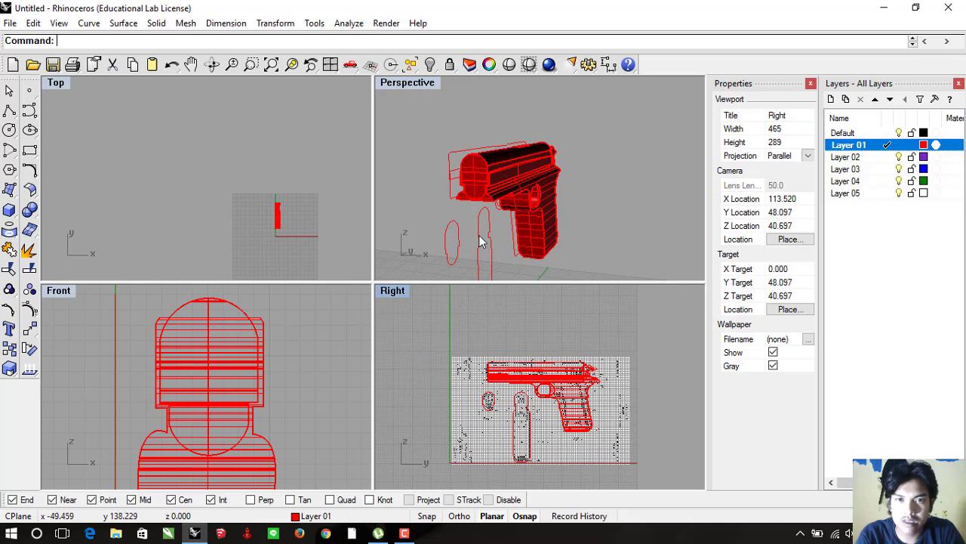
scroll(484, 200, up, 2)
scroll(484, 195, up, 3)
scroll(482, 194, up, 2)
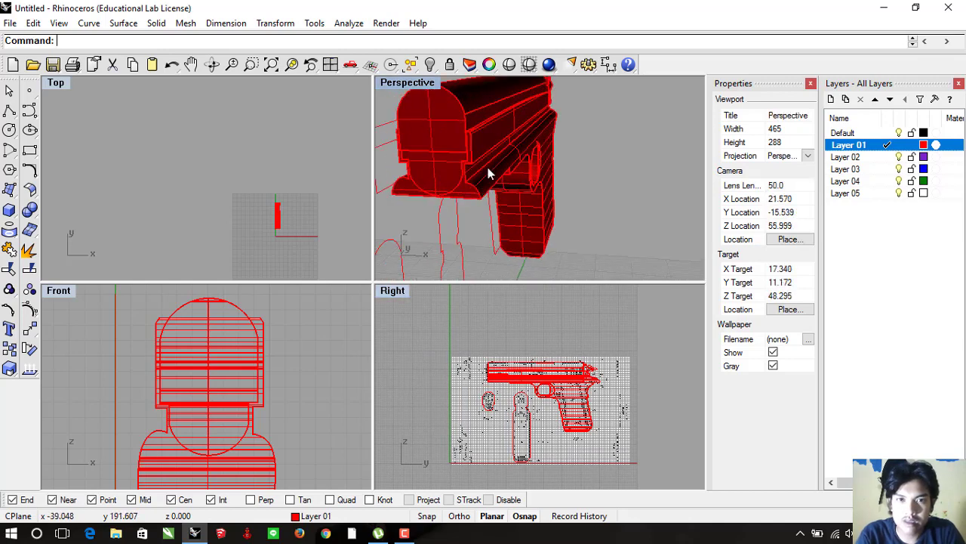
shift+right_drag(481, 185, 550, 195)
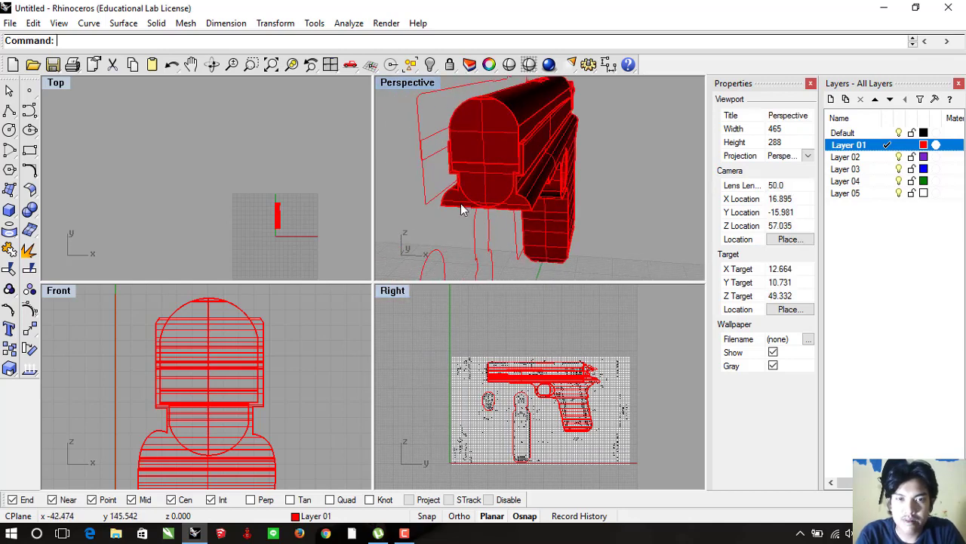
right_drag(462, 210, 623, 218)
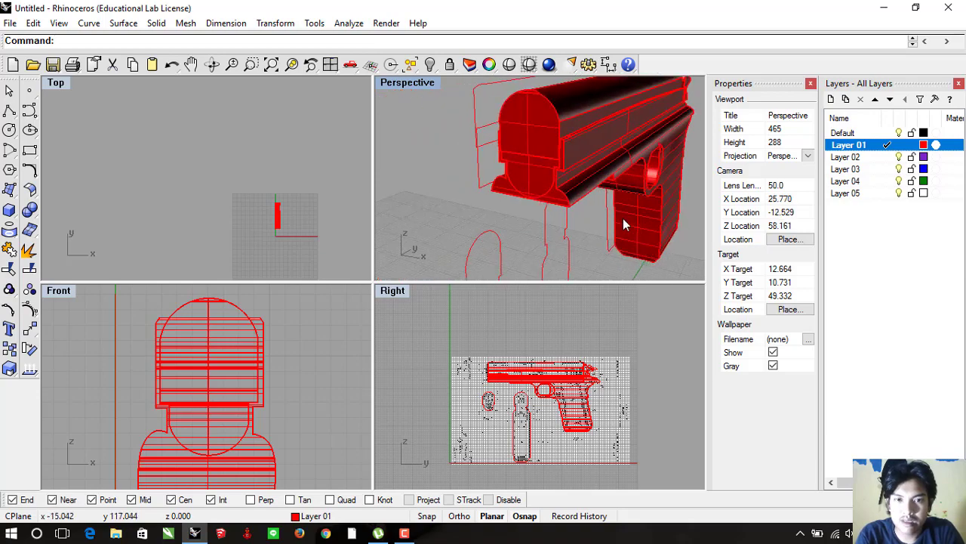
scroll(583, 364, up, 1)
scroll(551, 417, up, 3)
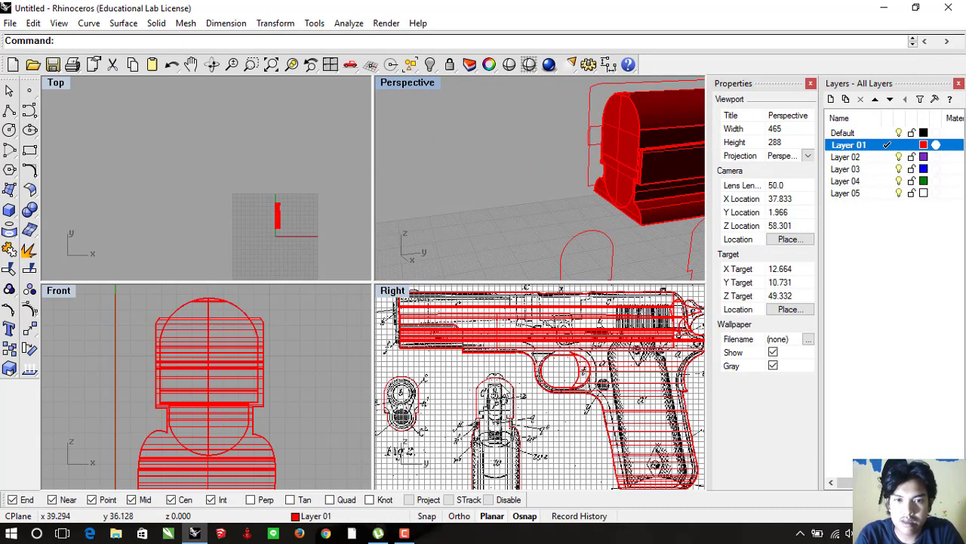
scroll(504, 385, up, 1)
scroll(541, 424, up, 2)
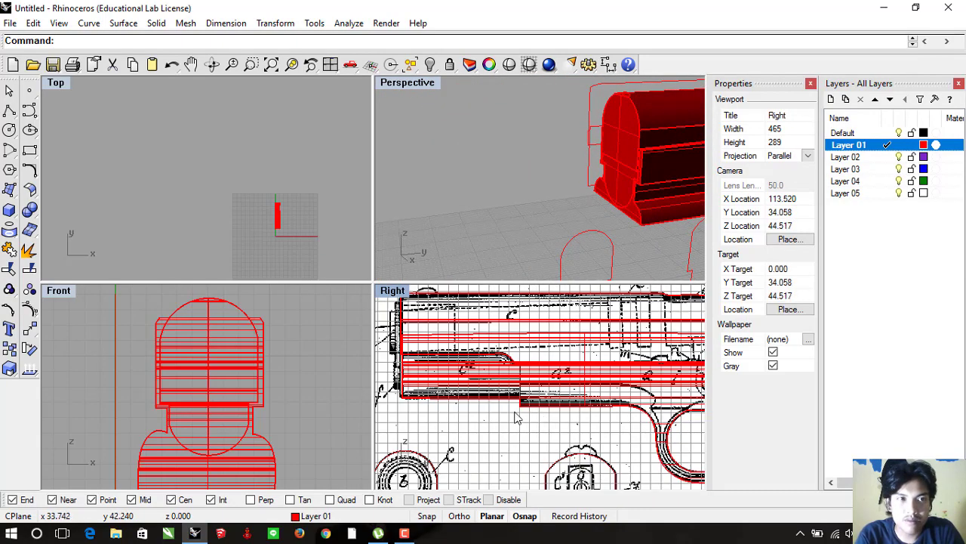
Draw a control-point curve from the slide top down below the slide in Right view
click(29, 110)
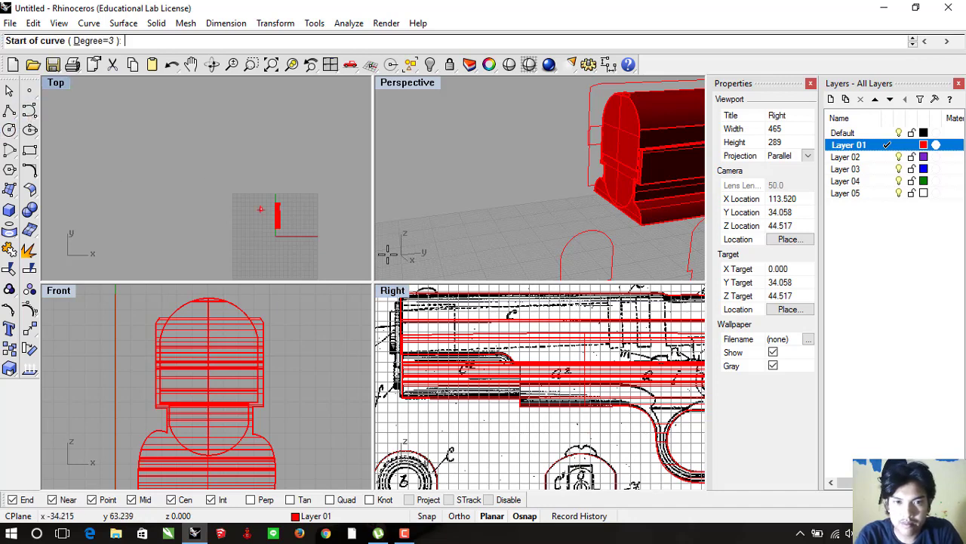
right_drag(533, 306, 480, 336)
click(466, 305)
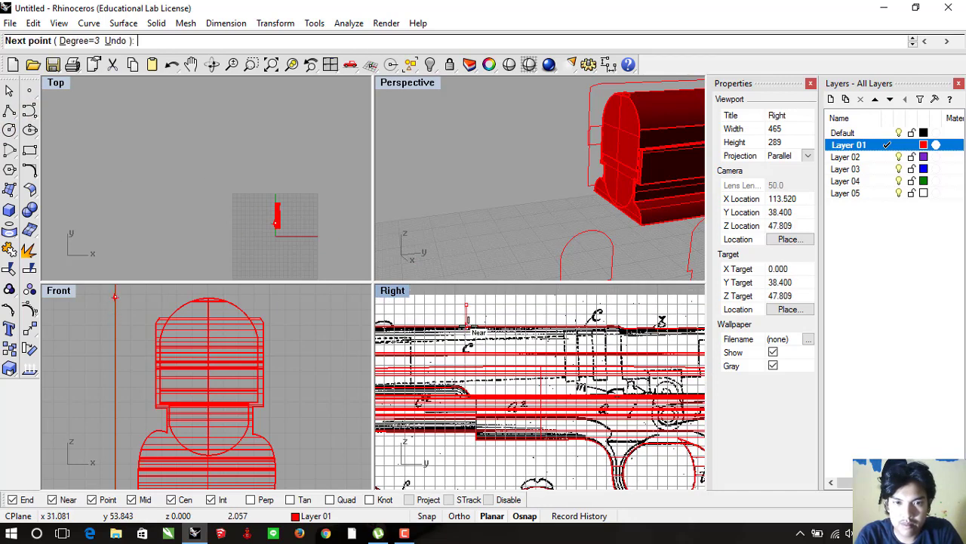
click(467, 377)
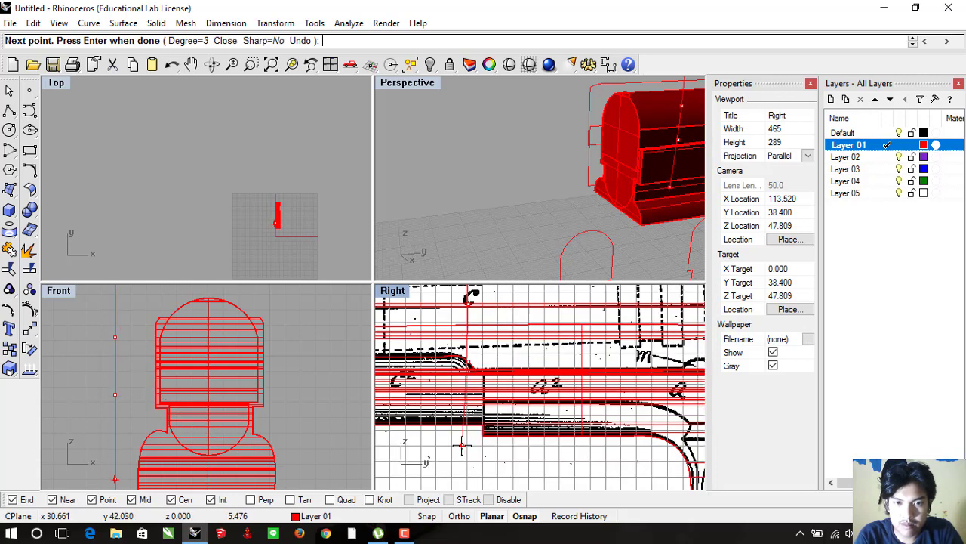
scroll(465, 441, up, 2)
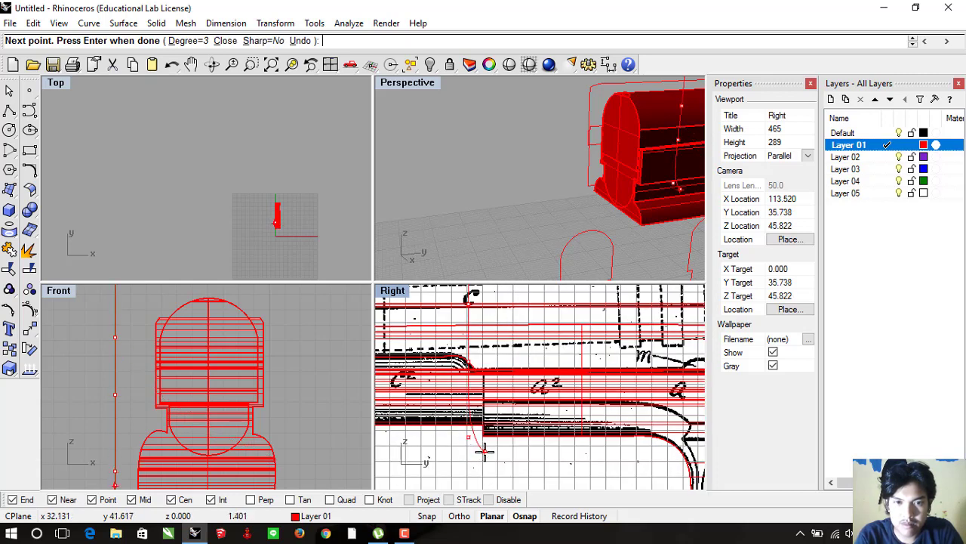
scroll(570, 478, down, 3)
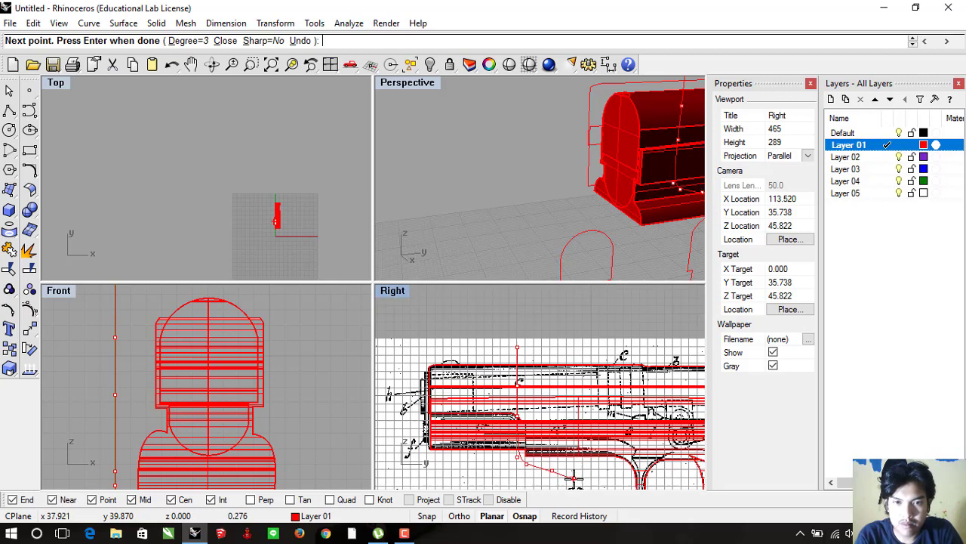
Select the new curve and drag it into place on the side drawing
click(568, 482)
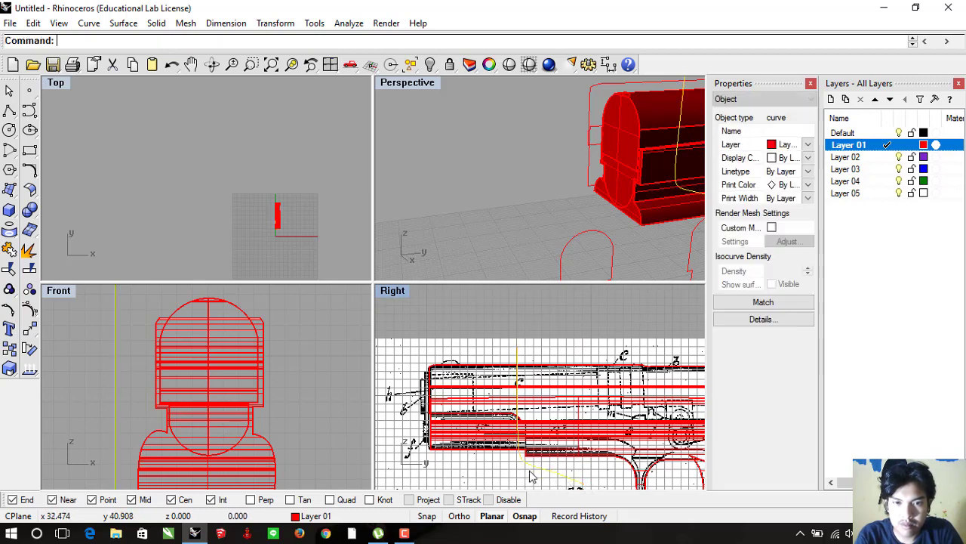
scroll(532, 472, up, 3)
drag(529, 459, 521, 443)
scroll(558, 444, down, 3)
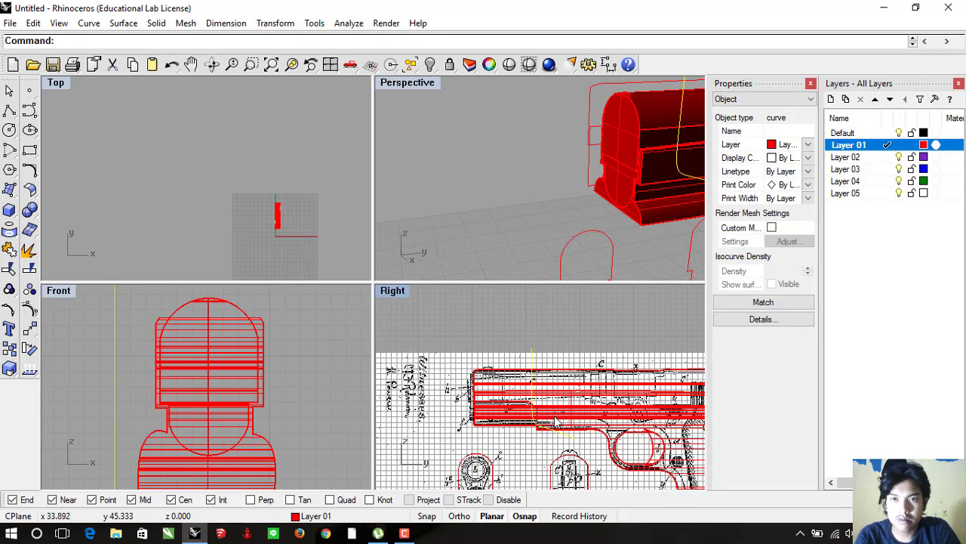
scroll(565, 444, up, 2)
scroll(565, 444, up, 1)
right_drag(577, 237, 534, 191)
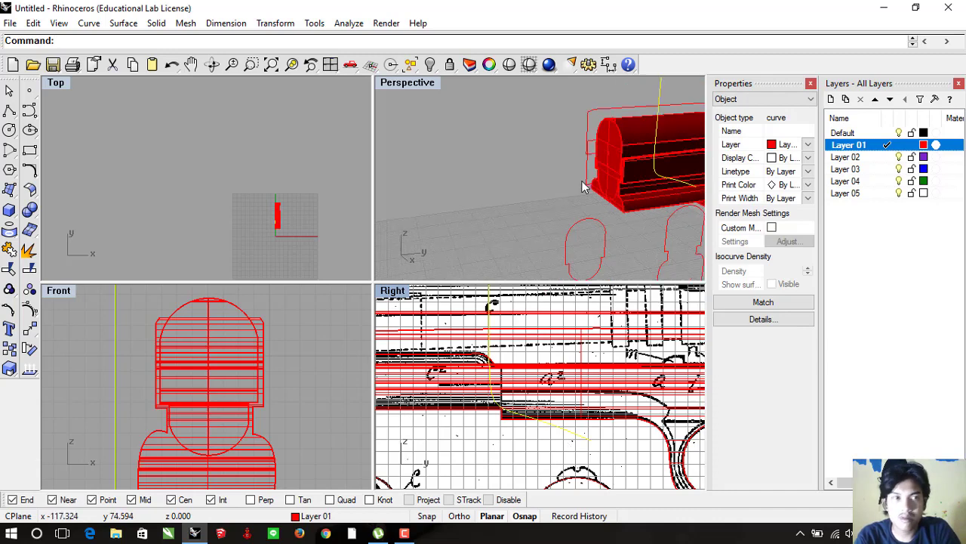
Extrude the traced curve straight into a flat cutting surface through the pistol
click(123, 22)
mouse_move(155, 220)
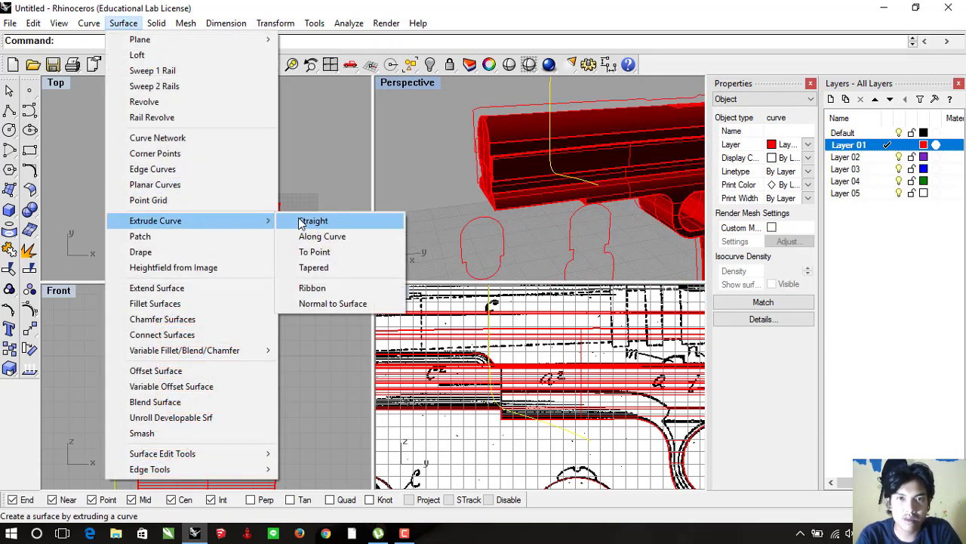
click(313, 220)
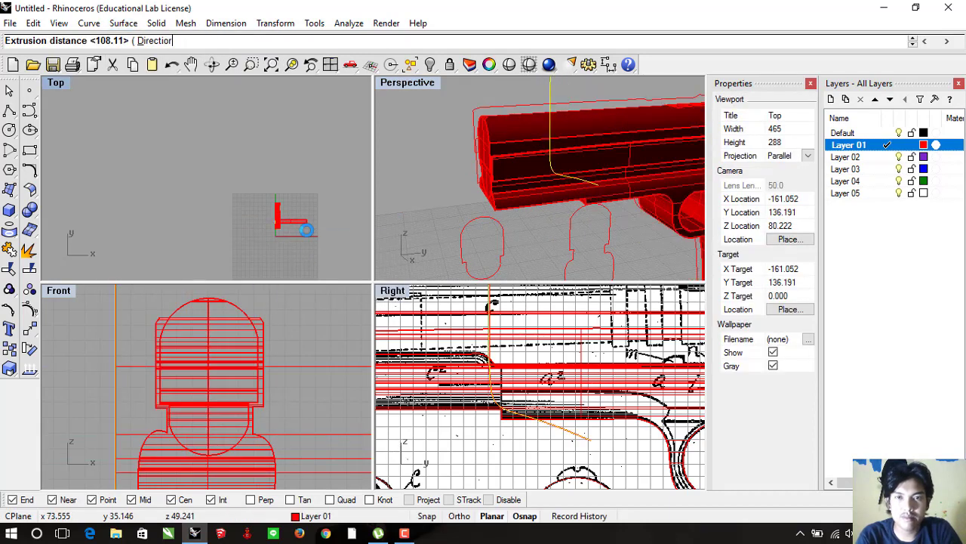
click(305, 229)
right_drag(612, 191, 540, 179)
click(484, 159)
Try selecting individual pistol polysurfaces, then clear the selection
right_drag(484, 159, 453, 117)
click(604, 140)
scroll(619, 147, down, 3)
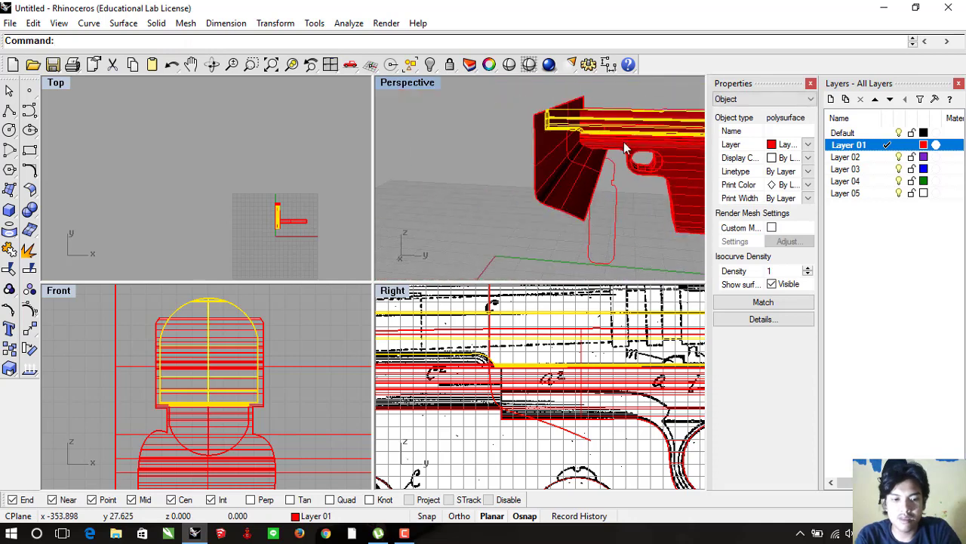
shift+click(643, 154)
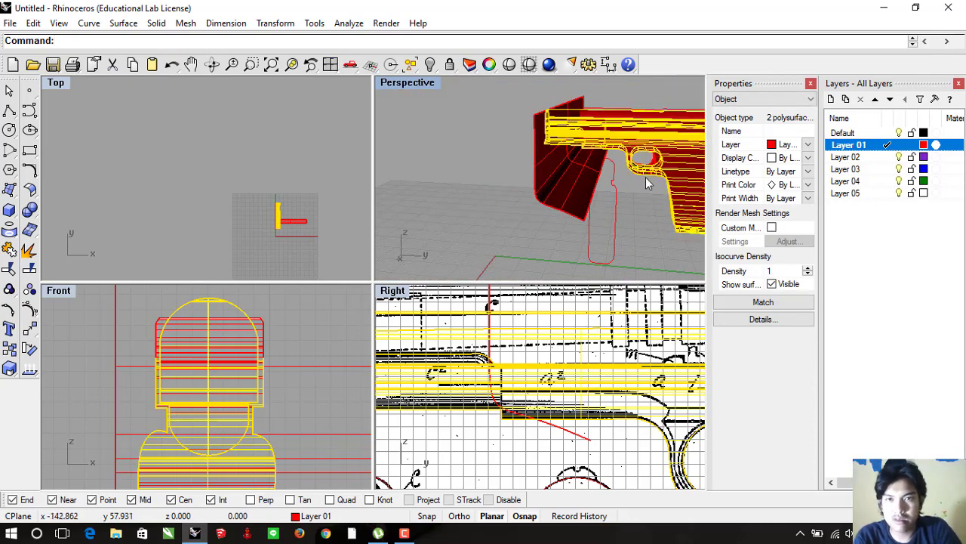
click(648, 214)
mouse_move(648, 214)
right_down()
mouse_move(626, 222)
mouse_move(574, 143)
right_up()
Select the whole pistol group from the overlapping-objects Selection Menu
click(565, 134)
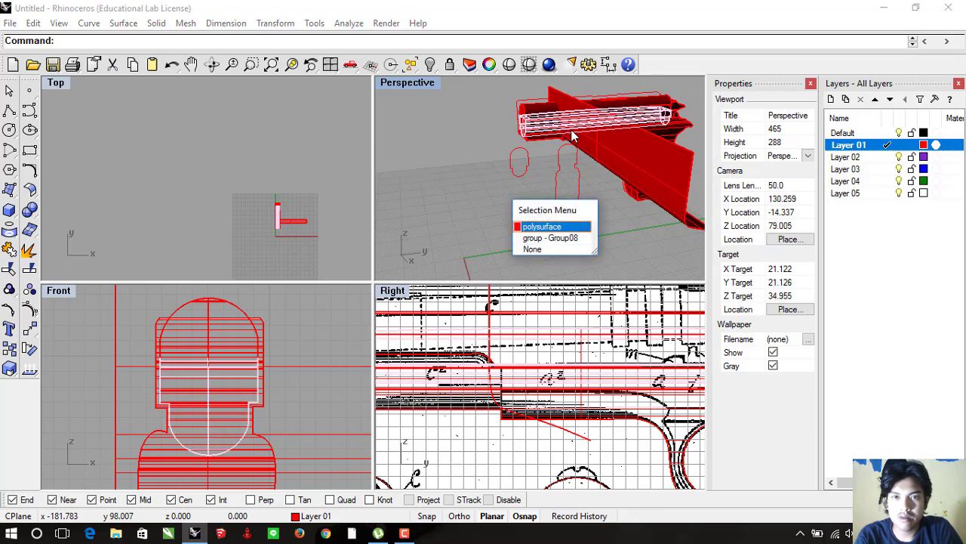
click(562, 237)
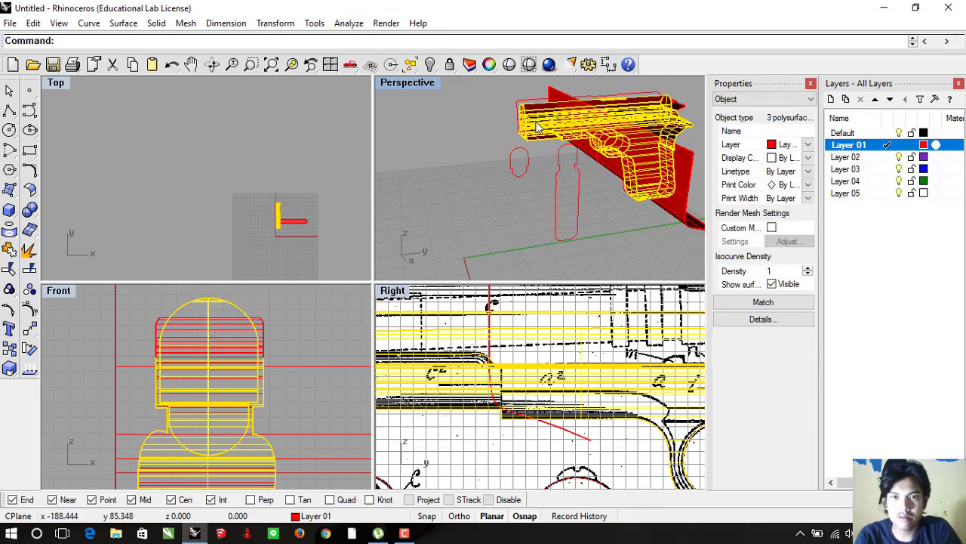
click(446, 135)
right_drag(455, 154, 640, 173)
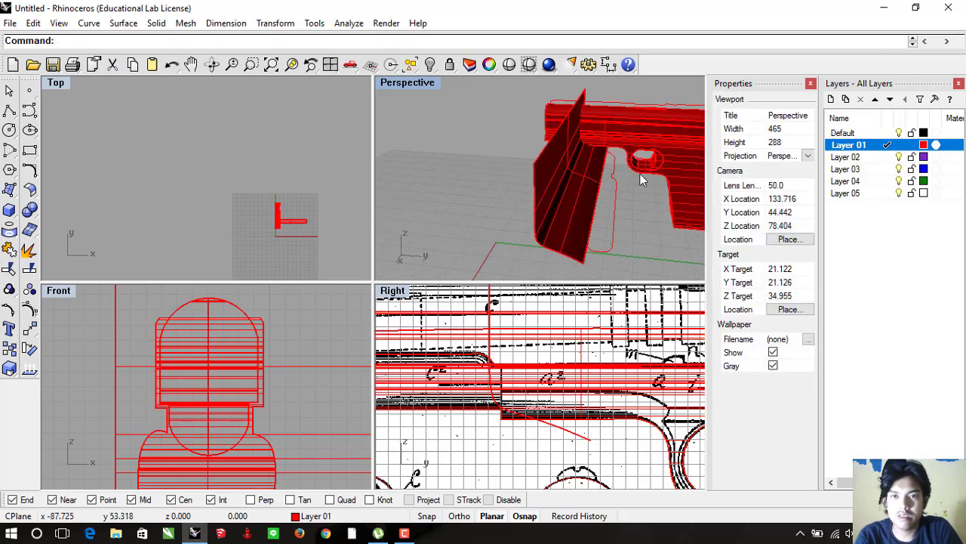
click(602, 157)
click(548, 224)
click(547, 237)
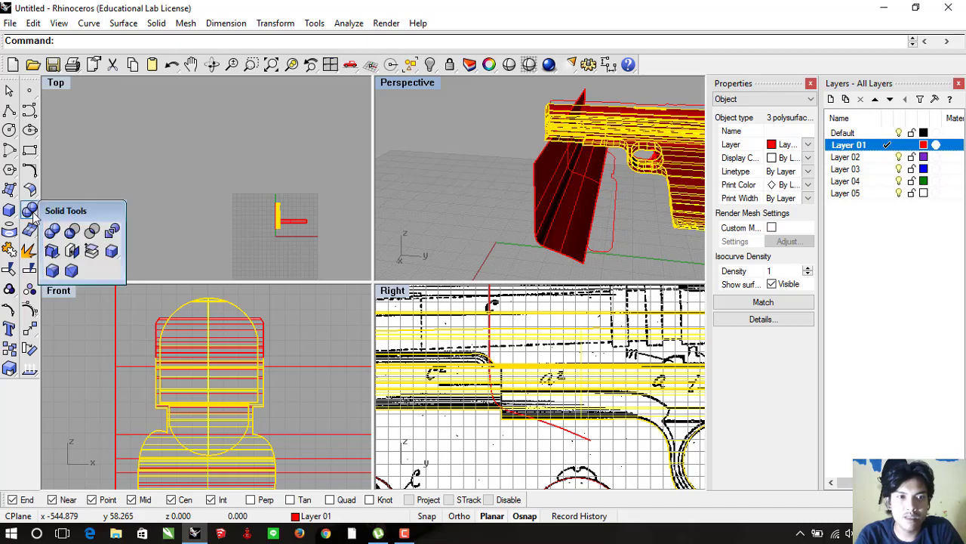
Split the pistol group with the extruded surface, then delete that cutting surface
click(111, 232)
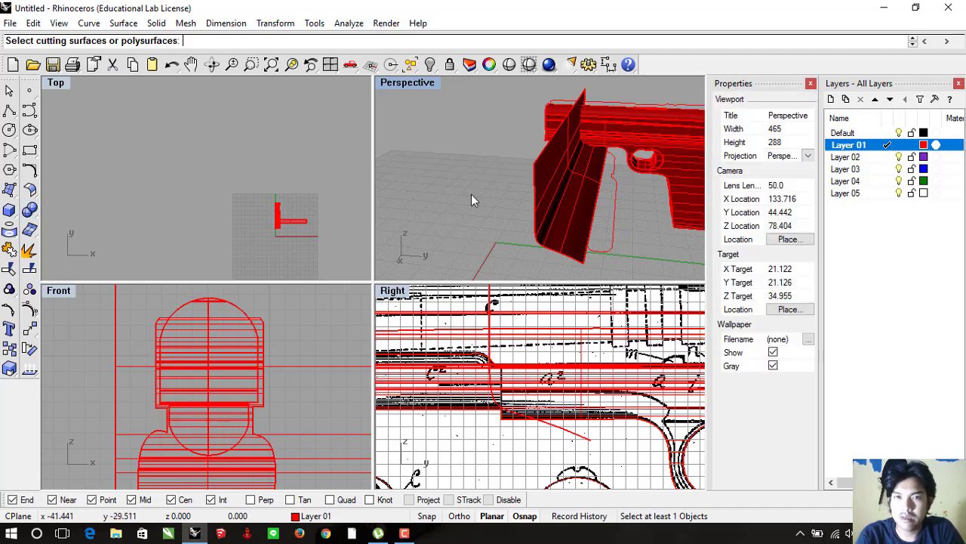
click(556, 198)
key(Return)
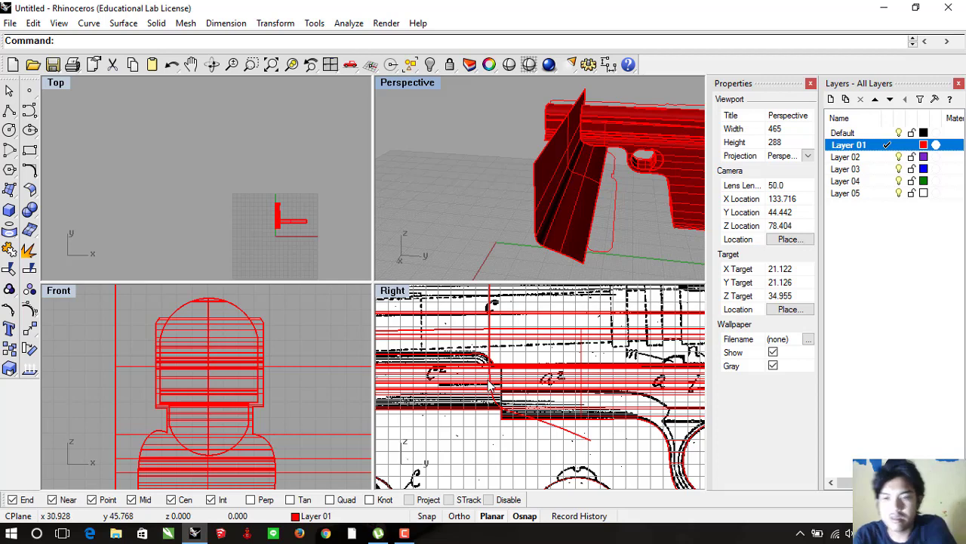
click(568, 141)
key(Delete)
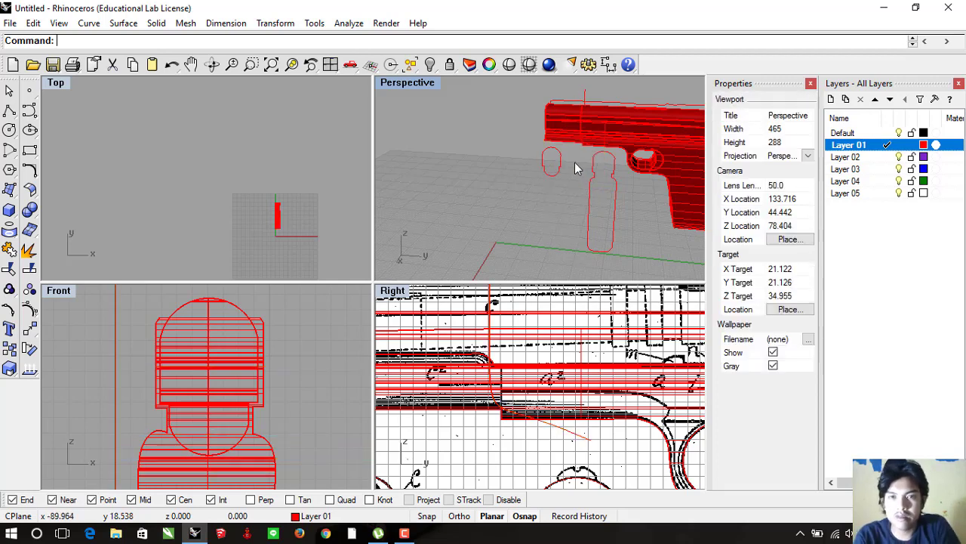
Ungroup the pistol body into its separate solid pieces with Edit > Groups > Ungroup
scroll(567, 136, down, 2)
click(587, 204)
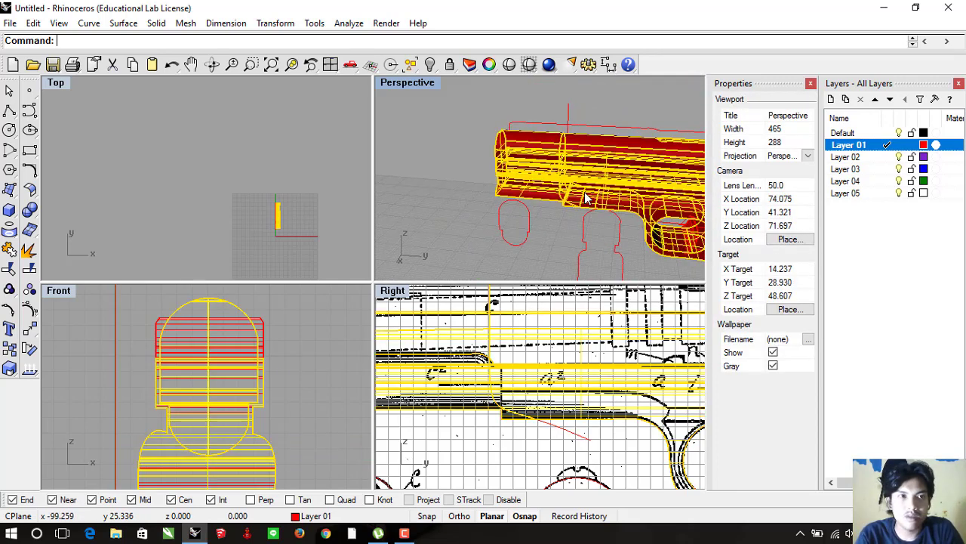
click(34, 22)
mouse_move(59, 226)
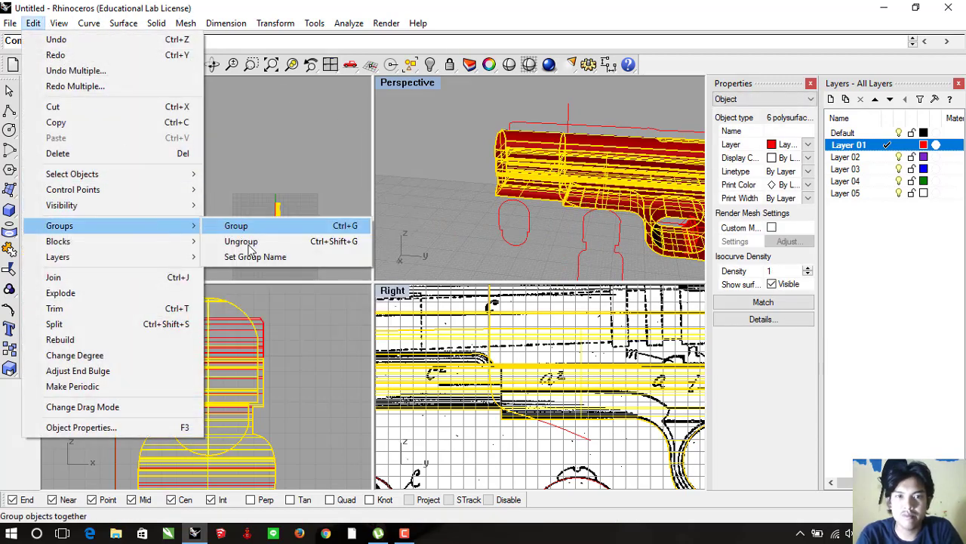
click(241, 241)
click(487, 221)
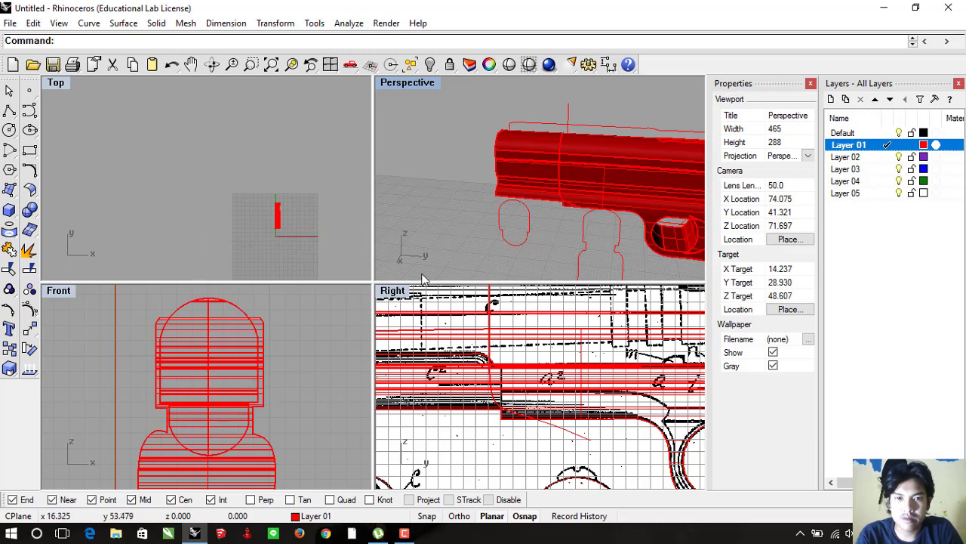
click(513, 203)
scroll(437, 351, down, 3)
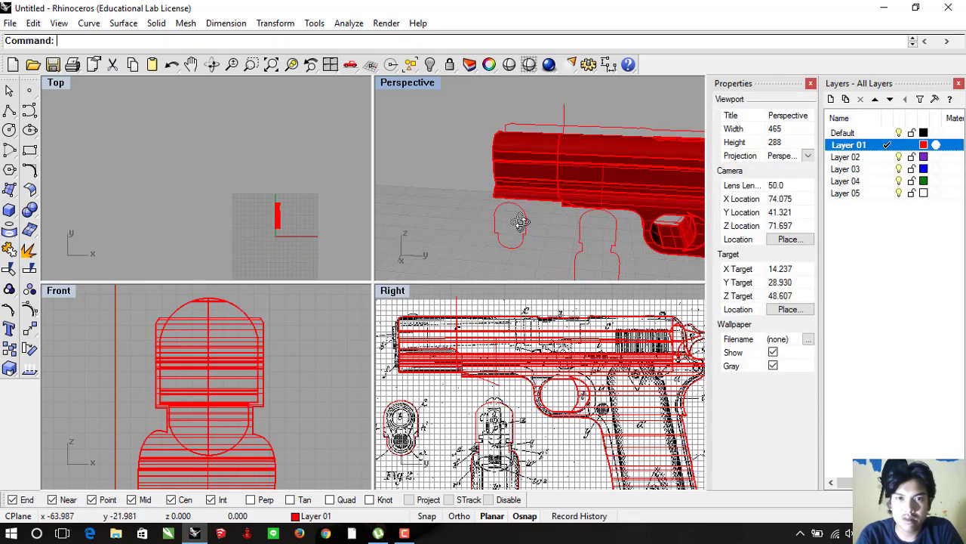
mouse_move(455, 238)
right_down()
mouse_move(498, 219)
mouse_move(580, 210)
right_up()
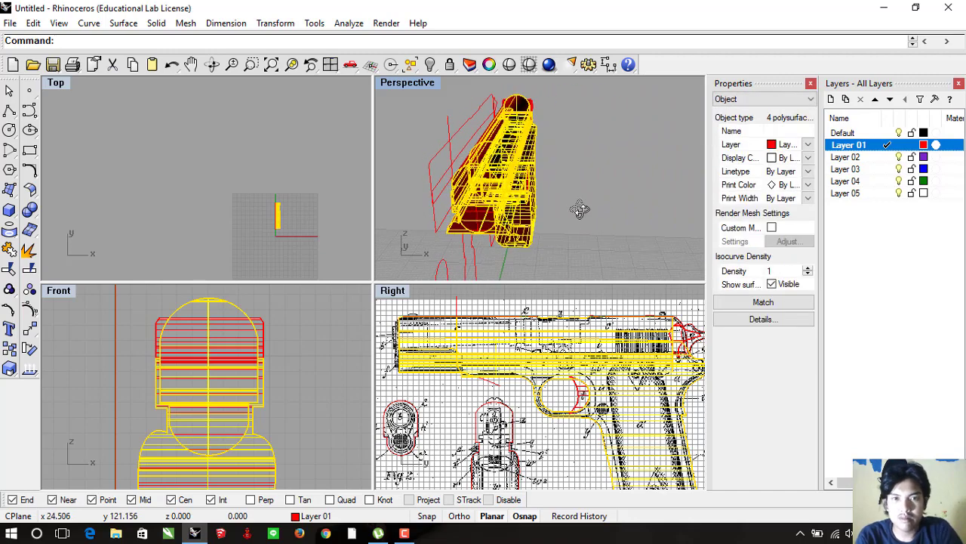
click(607, 216)
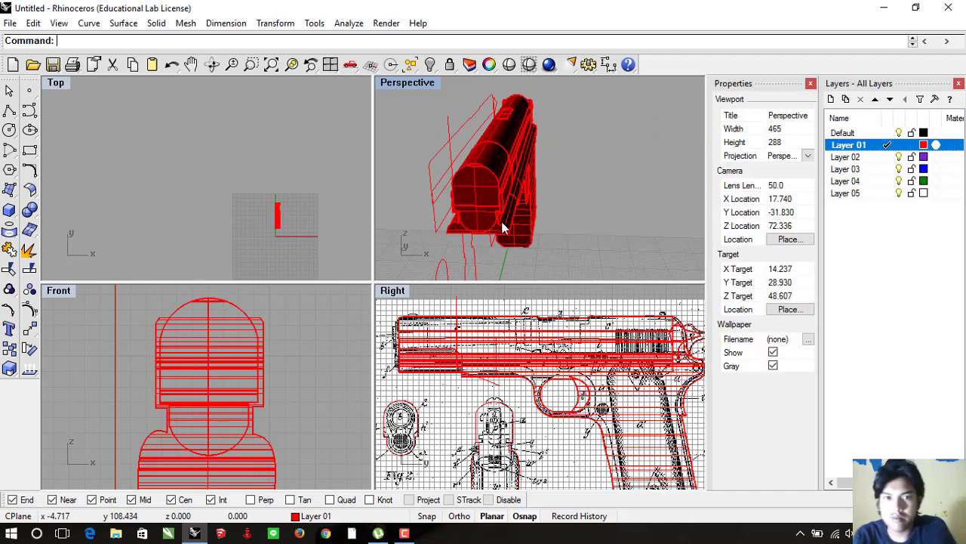
click(505, 226)
key(Escape)
mouse_move(505, 228)
right_down()
mouse_move(517, 200)
mouse_move(575, 224)
mouse_move(447, 215)
mouse_move(571, 198)
mouse_move(483, 171)
mouse_move(556, 219)
mouse_move(440, 200)
mouse_move(545, 196)
mouse_move(500, 203)
mouse_move(528, 190)
mouse_move(518, 183)
mouse_move(526, 205)
mouse_move(533, 201)
mouse_move(518, 222)
mouse_move(473, 218)
mouse_move(563, 224)
right_up()
scroll(511, 209, up, 3)
scroll(516, 200, up, 2)
scroll(490, 210, up, 4)
scroll(526, 205, up, 3)
double_click(406, 83)
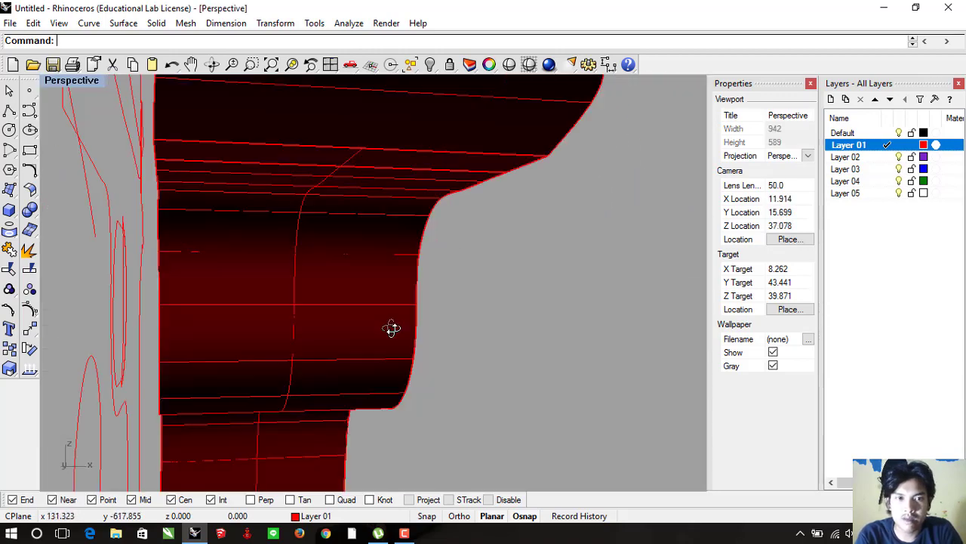
mouse_move(390, 327)
right_down()
mouse_move(425, 322)
mouse_move(369, 332)
mouse_move(451, 319)
mouse_move(389, 323)
mouse_move(442, 320)
mouse_move(225, 173)
right_up()
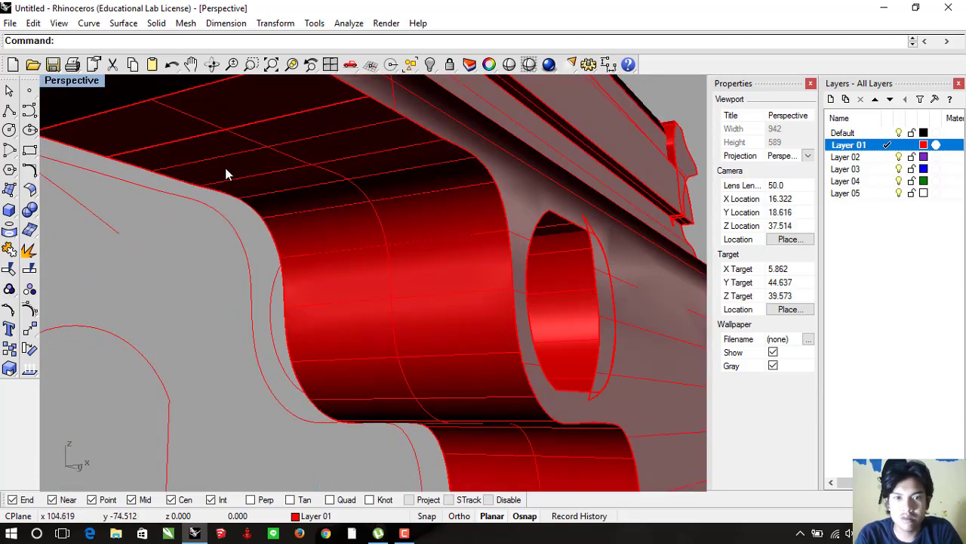
double_click(89, 85)
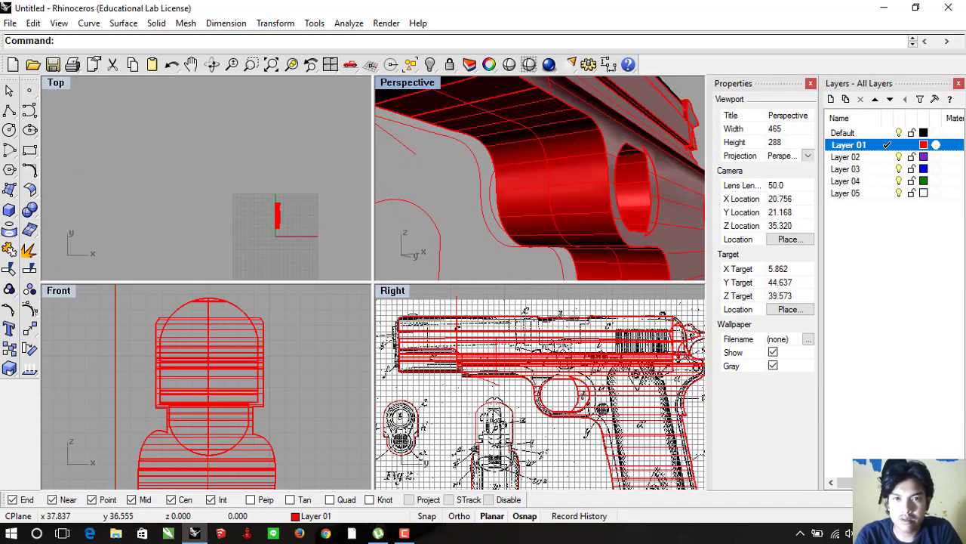
Select the pistol's solid pieces one by one from the overlapping objects
scroll(547, 226, down, 5)
click(573, 351)
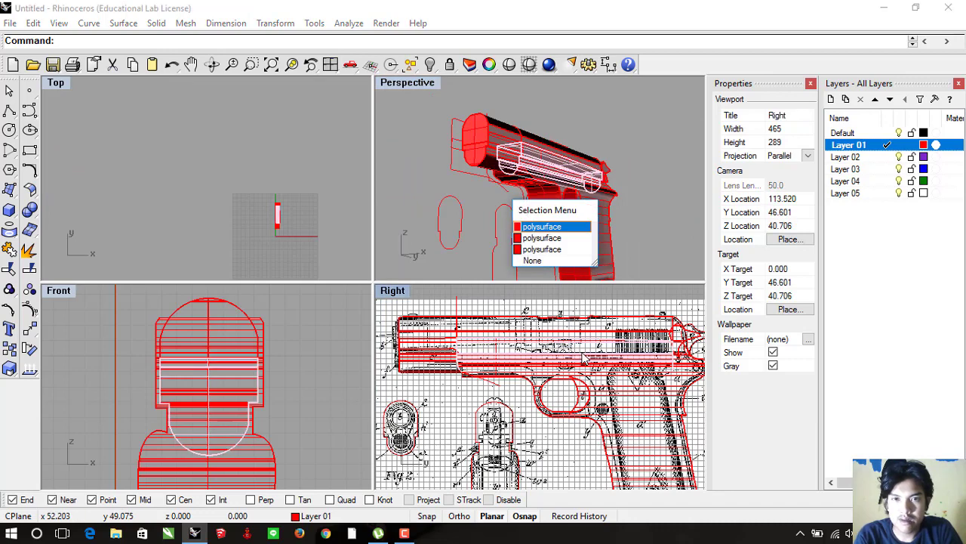
click(542, 238)
click(571, 255)
click(571, 255)
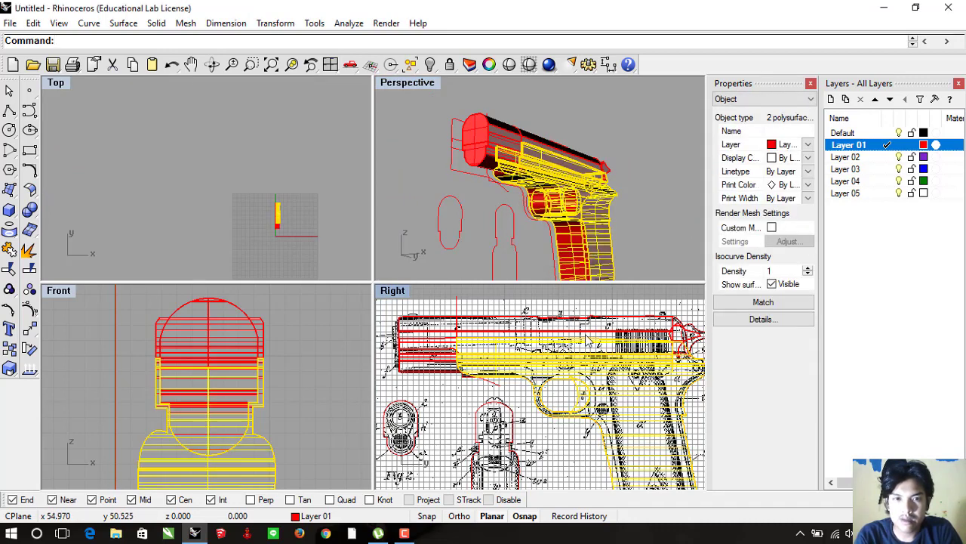
shift+click(543, 227)
click(542, 238)
shift+click(414, 325)
mouse_move(580, 392)
right_down()
mouse_move(470, 392)
mouse_move(595, 392)
right_up()
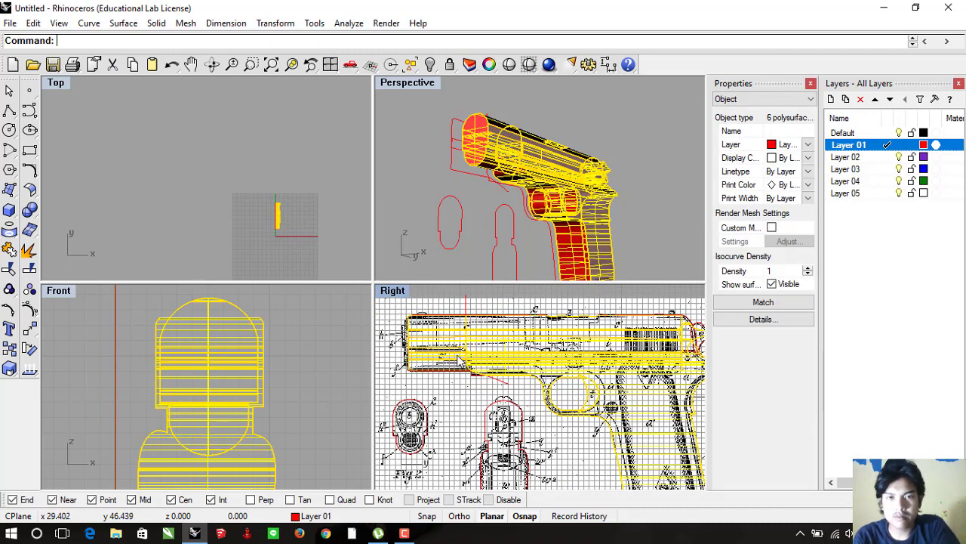
Window-select the pistol solids and hide them, leaving the barrel piece visible
click(650, 161)
right_drag(649, 161, 591, 193)
drag(591, 193, 513, 112)
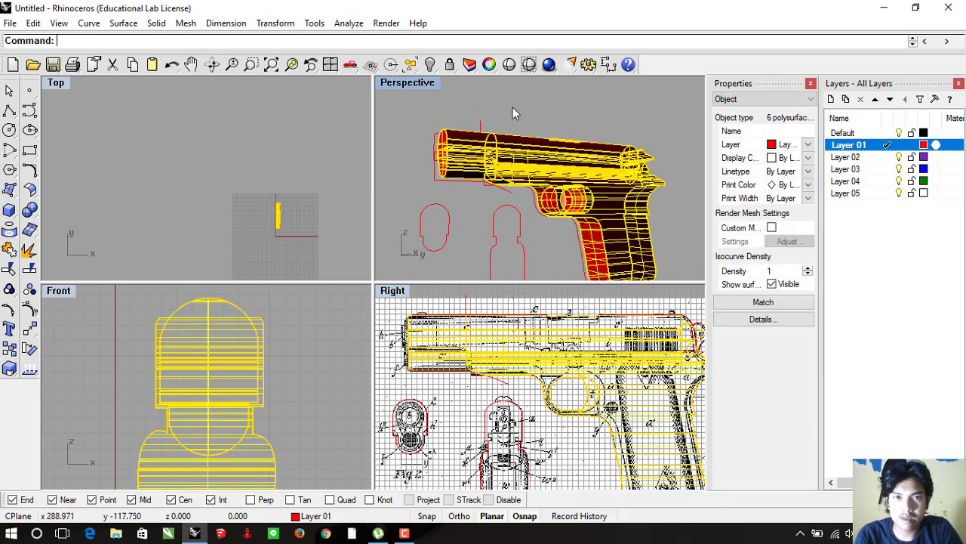
click(431, 65)
scroll(550, 355, up, 2)
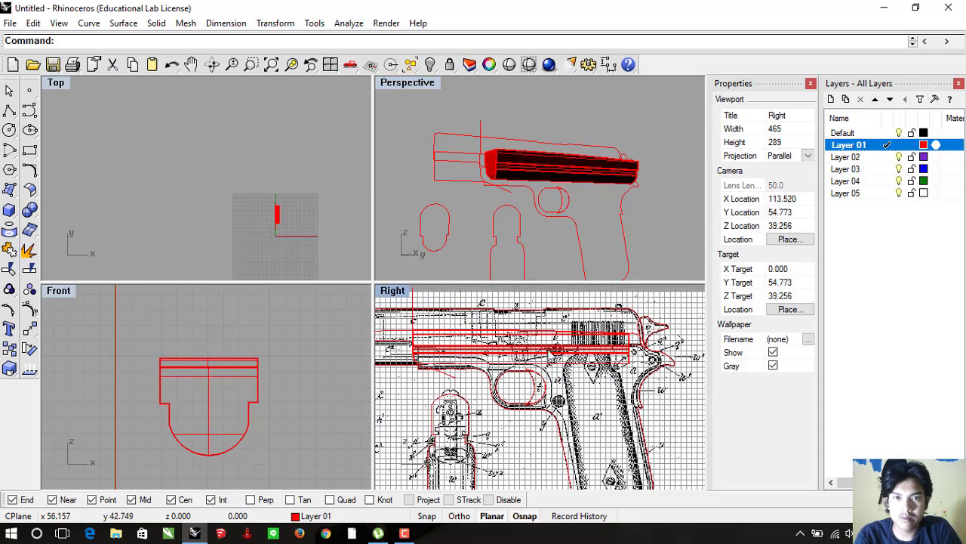
click(546, 172)
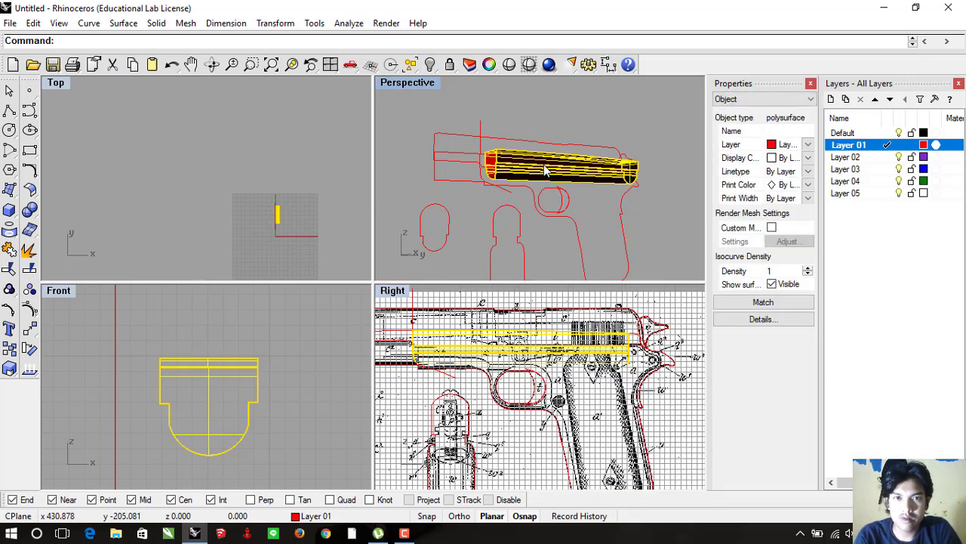
Show the hidden parts again, then reselect all the gun solids and hide them
right_click(429, 65)
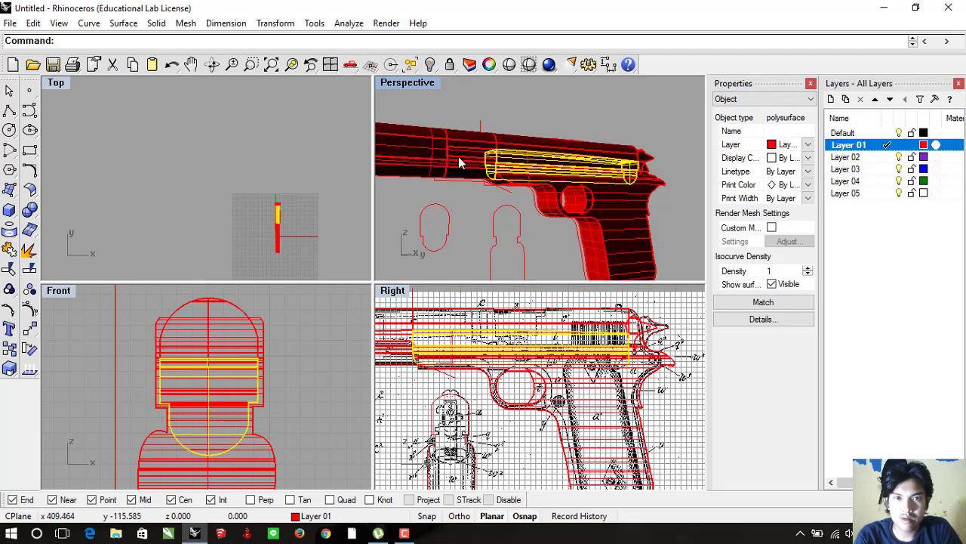
click(423, 163)
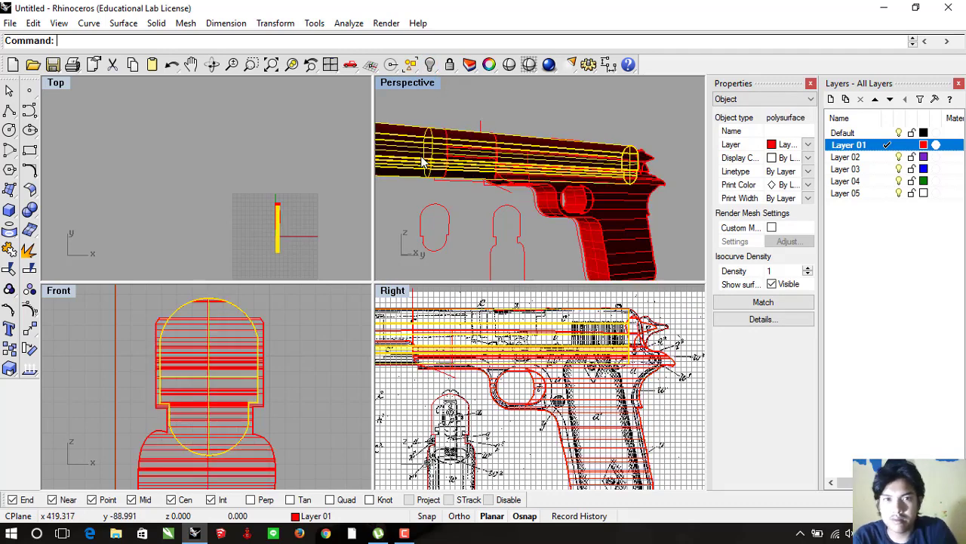
key(Escape)
click(565, 183)
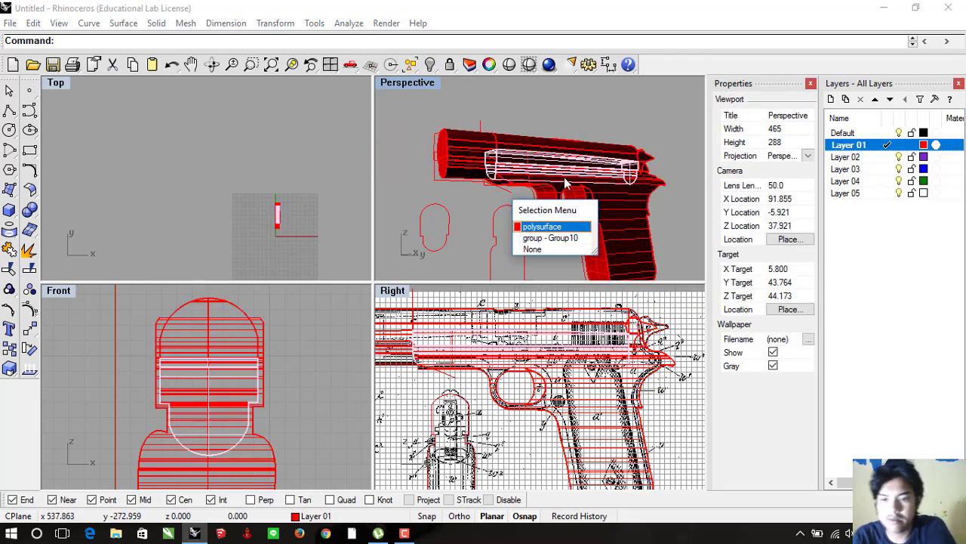
click(545, 227)
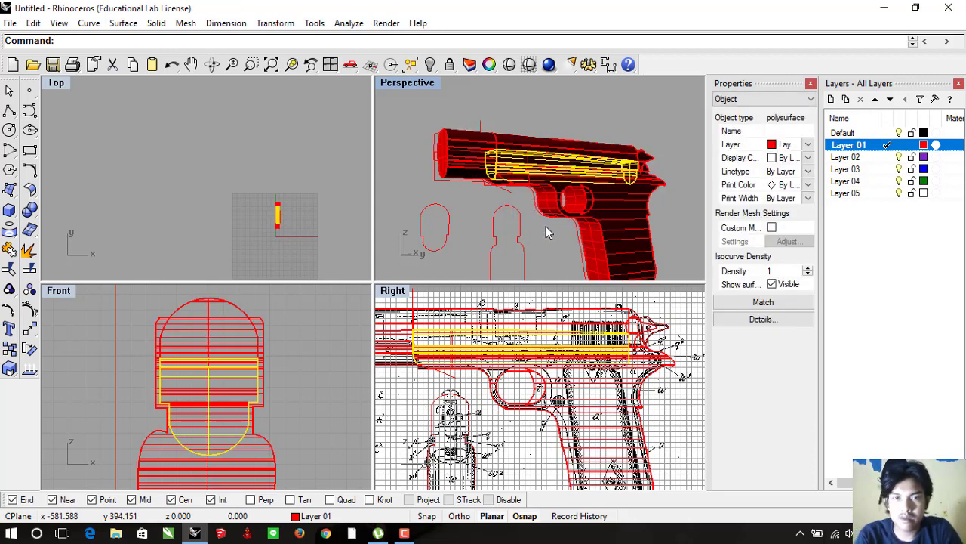
key(Escape)
drag(537, 179, 489, 107)
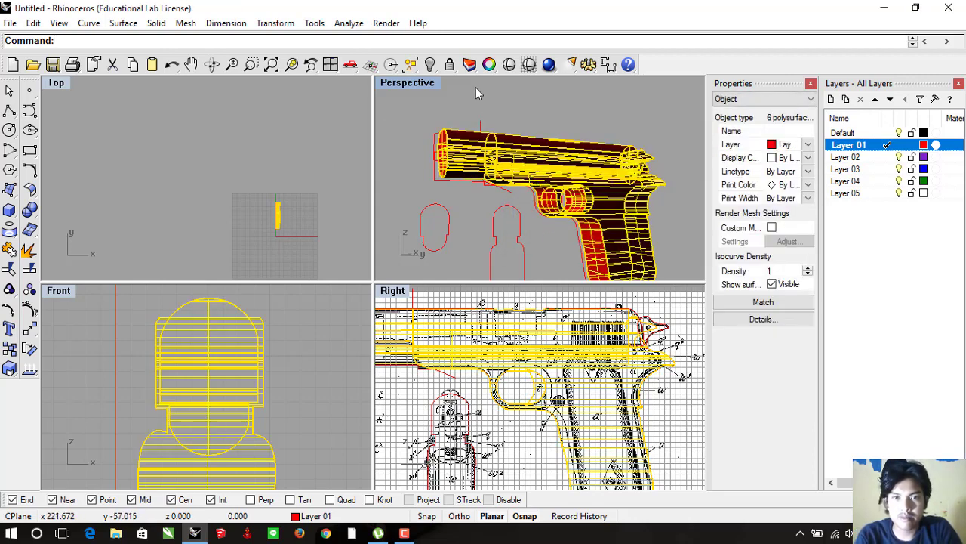
click(435, 67)
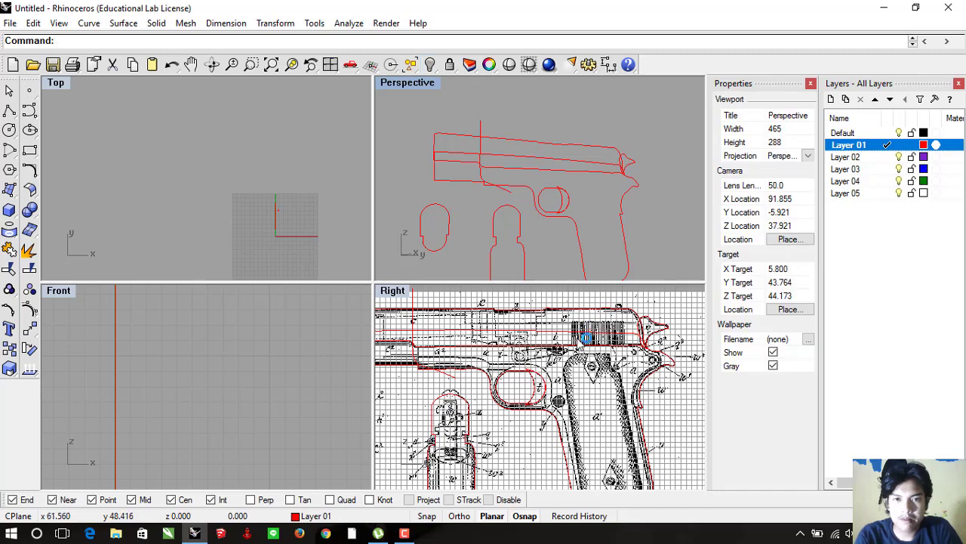
Zoom the side view onto the trigger guard and start an Interpolate Points curve
scroll(554, 368, up, 3)
right_drag(529, 295, 574, 323)
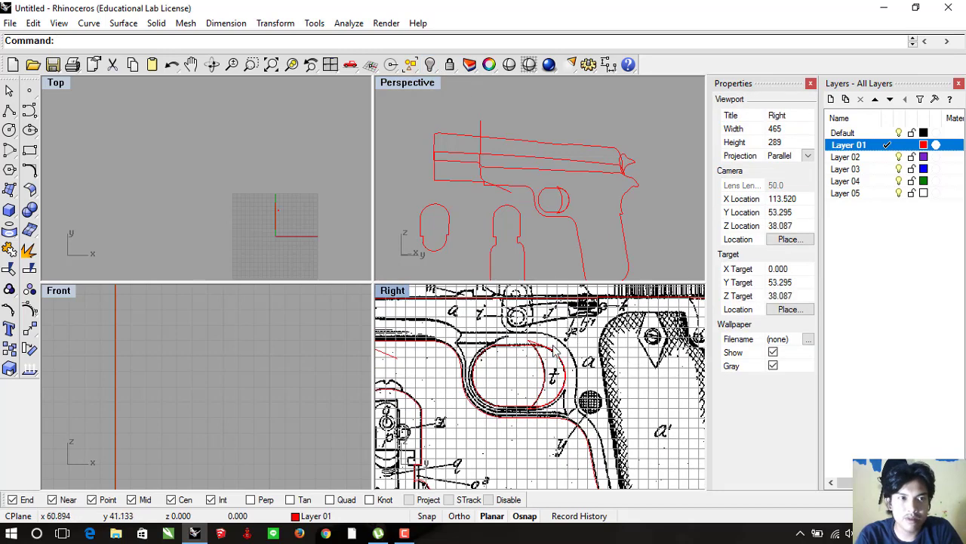
click(24, 112)
click(72, 132)
scroll(415, 374, up, 2)
scroll(415, 374, up, 2)
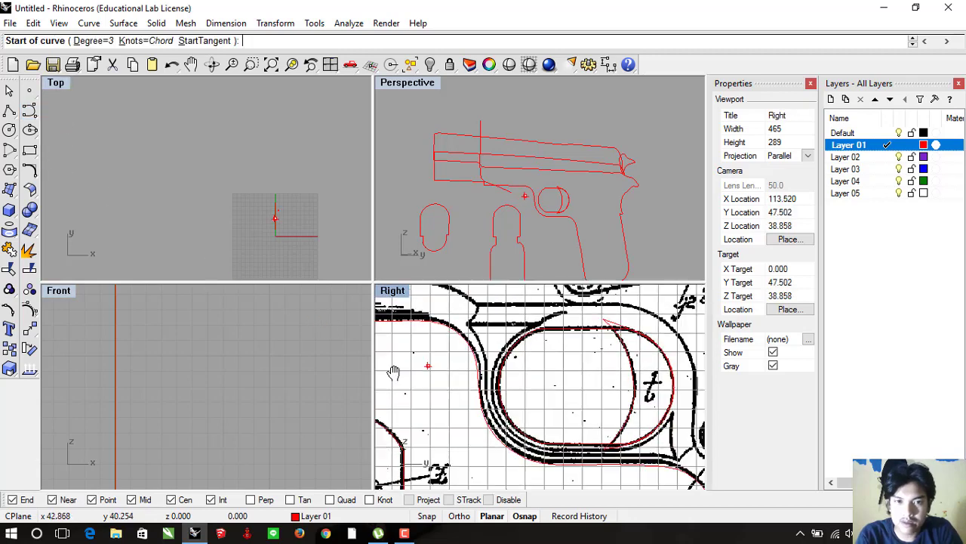
scroll(419, 378, up, 1)
Place curve points along the trigger guard's top edge and around its front
click(425, 323)
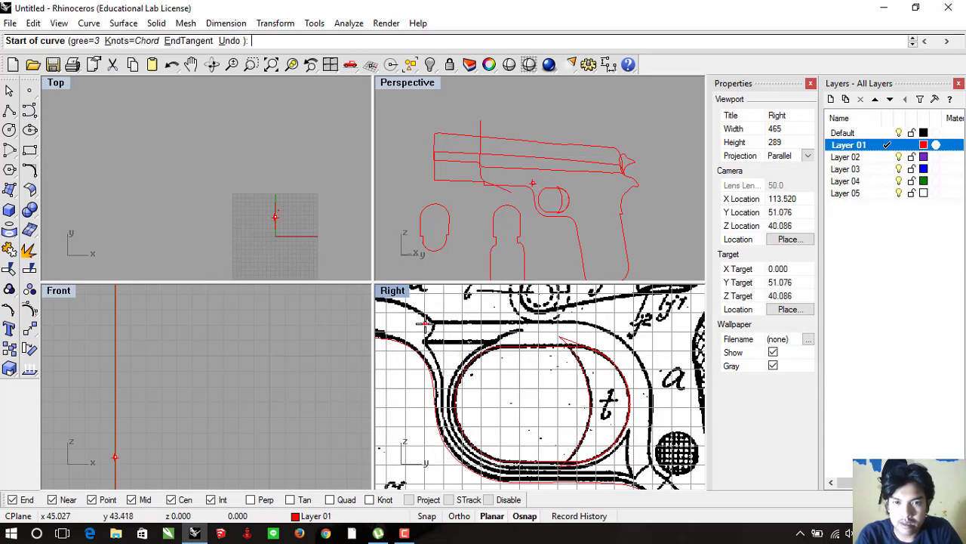
click(538, 323)
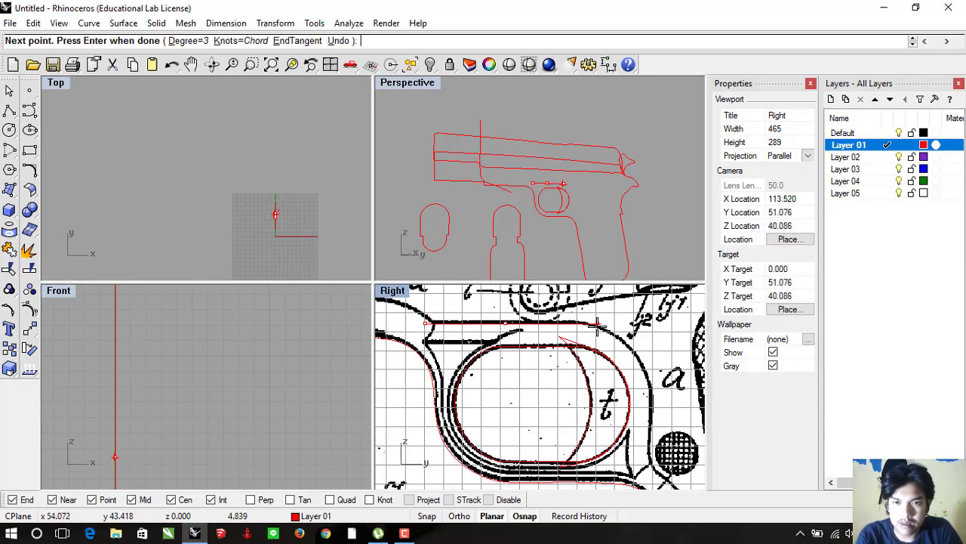
click(596, 327)
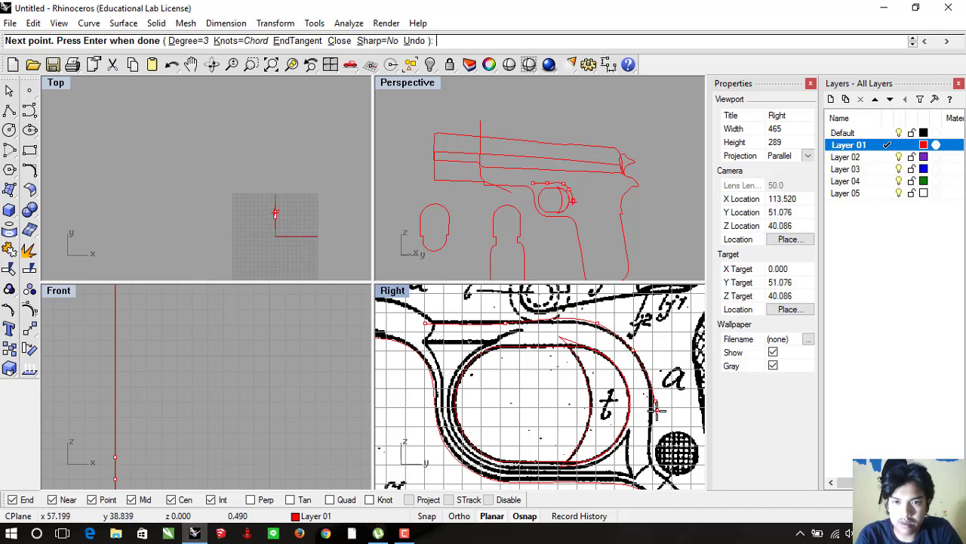
right_drag(657, 408, 640, 369)
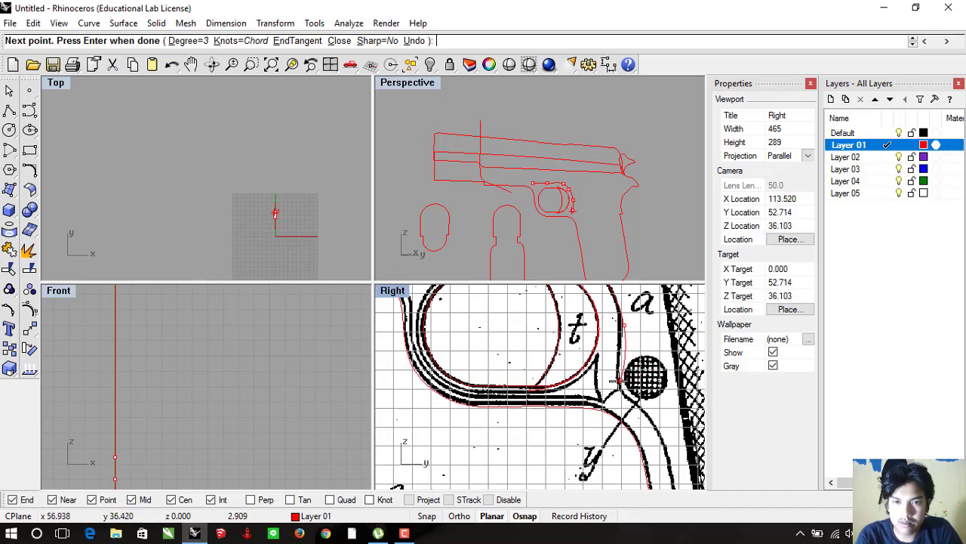
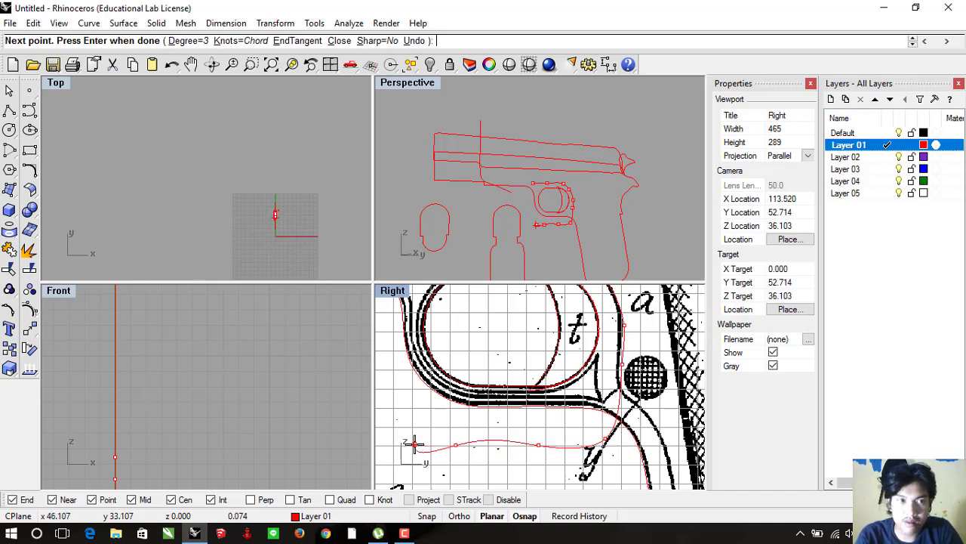
Finish the current curve and reframe the blueprint in the Right view
key(Return)
scroll(413, 444, down, 3)
right_drag(453, 422, 430, 392)
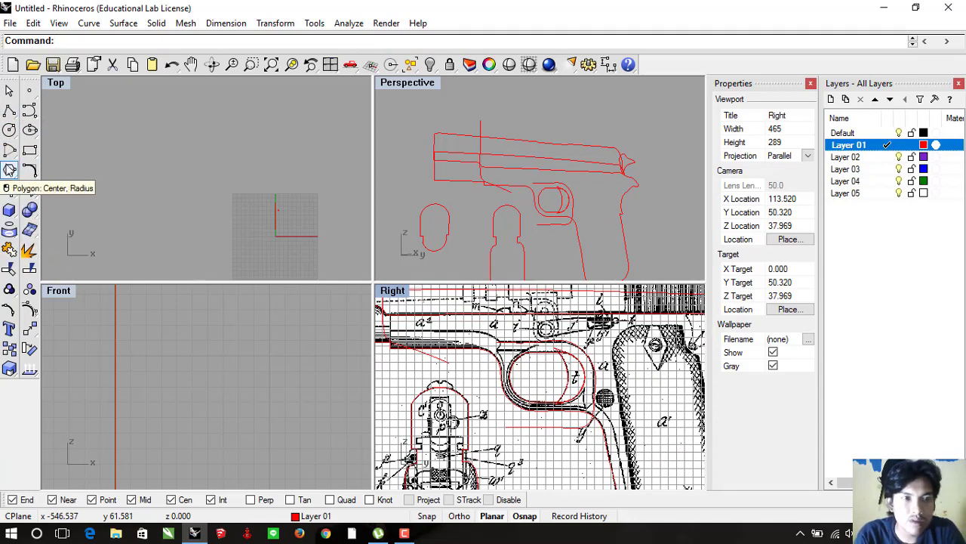
Draw a 3-point arc under the trigger-guard oval in the Right view
click(12, 154)
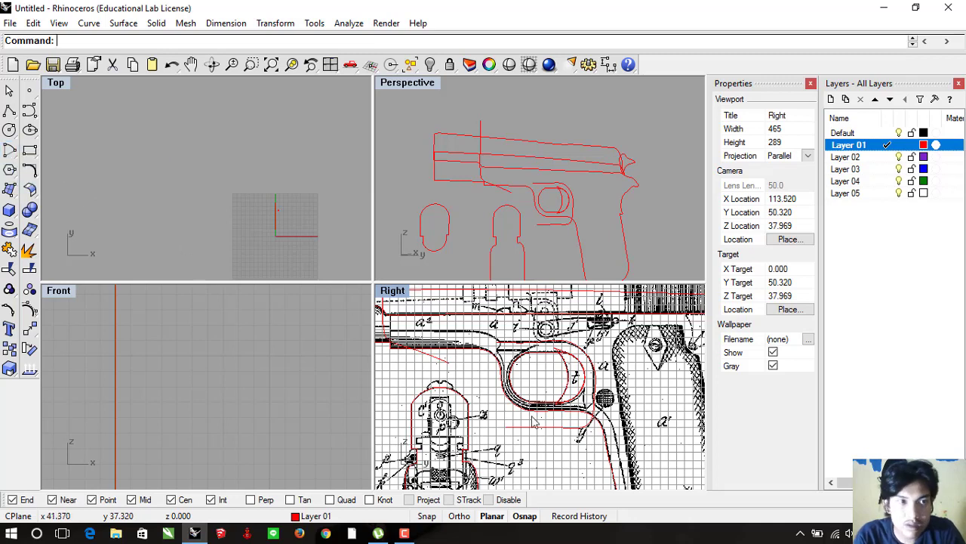
click(12, 151)
click(51, 171)
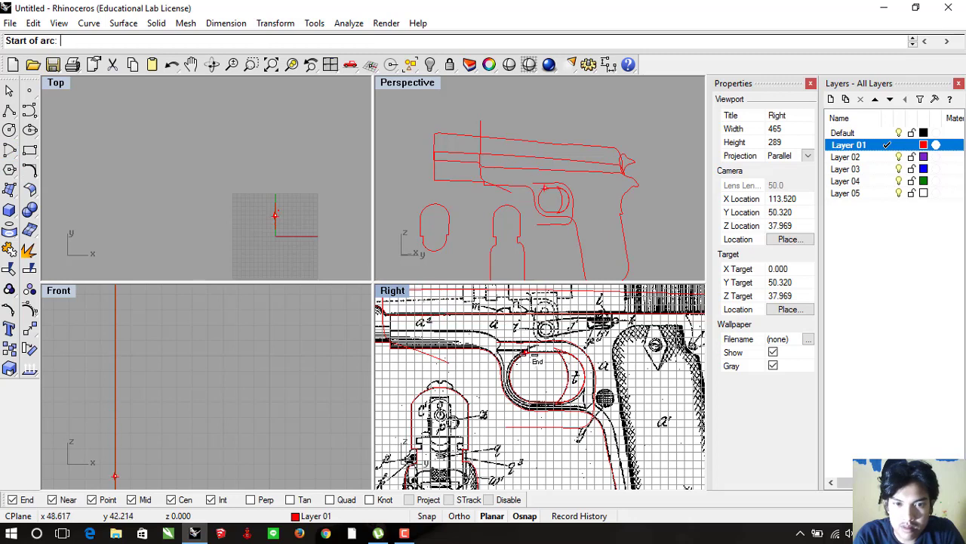
click(498, 343)
click(504, 427)
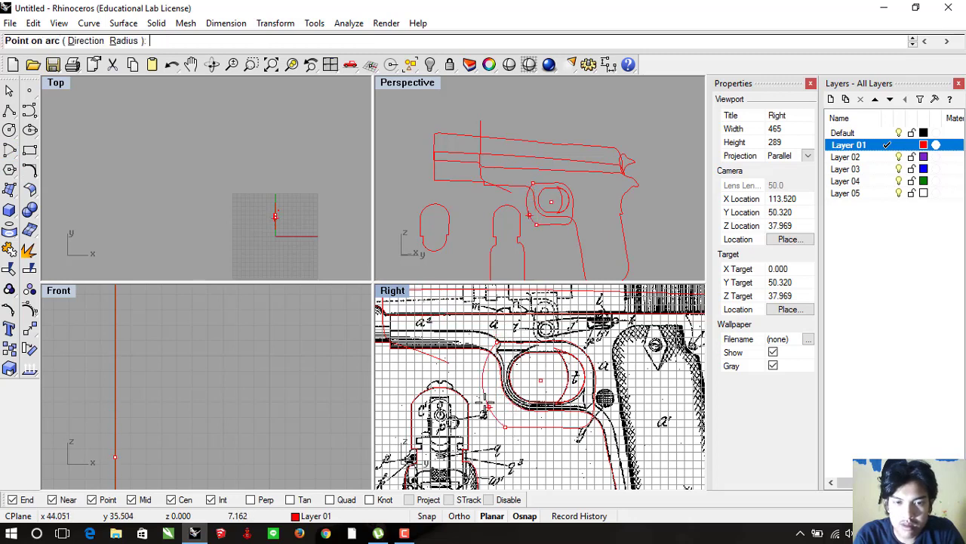
click(467, 390)
Select the new arc curve together with the trigger-guard oval curve
click(470, 408)
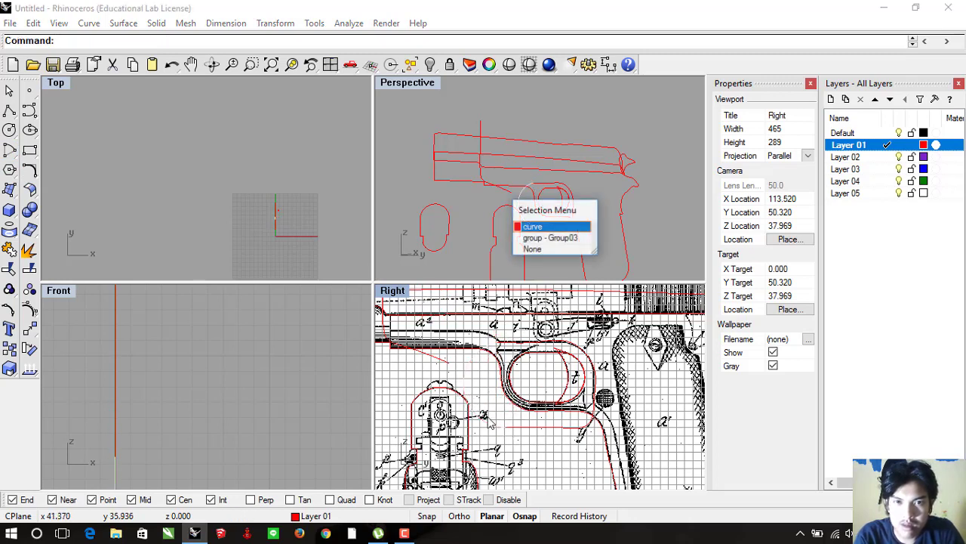
click(554, 227)
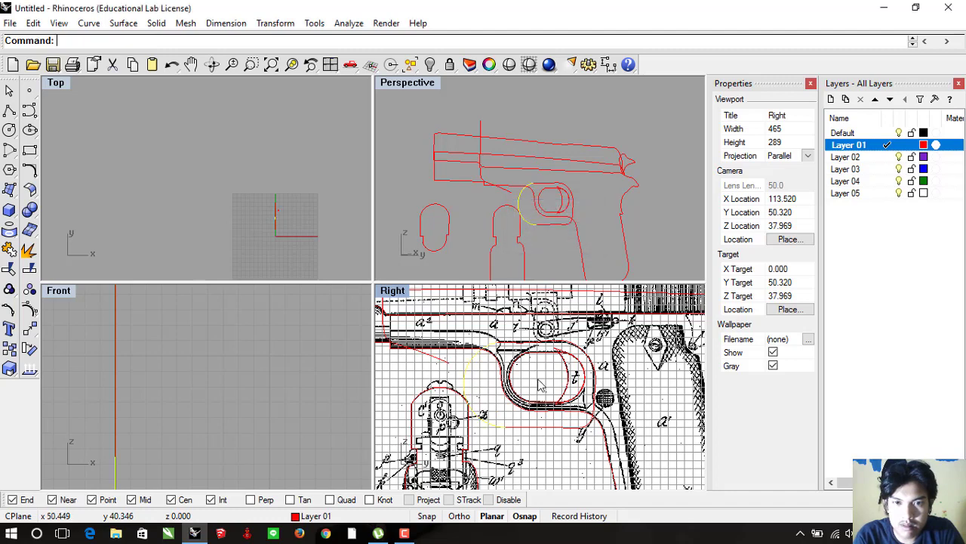
shift+click(541, 429)
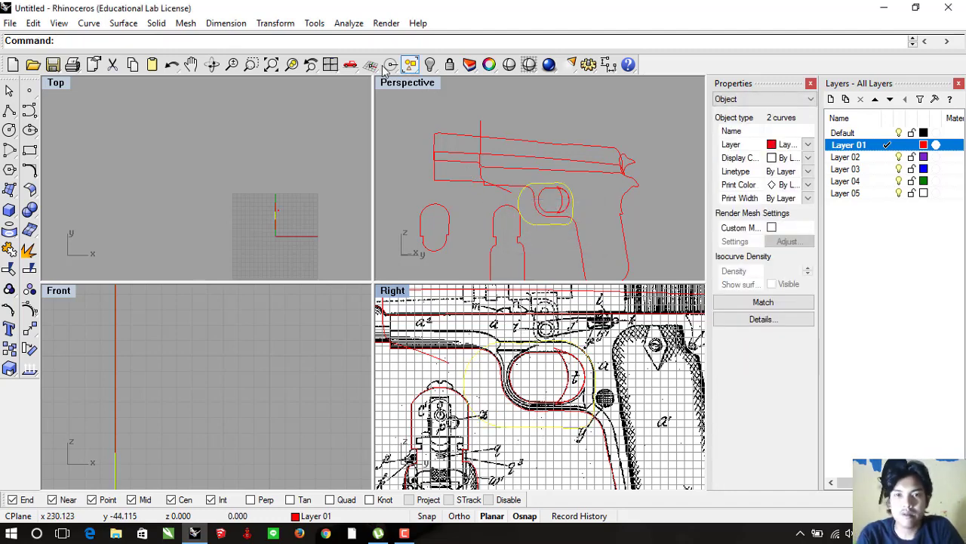
Show all hidden pistol surfaces and orbit the Perspective view to a new angle
right_click(429, 67)
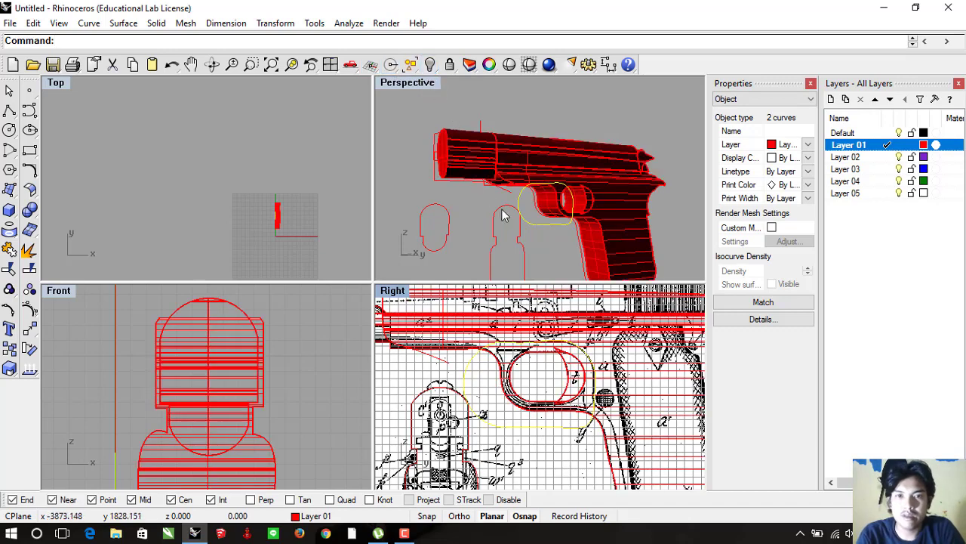
mouse_move(503, 215)
right_down()
mouse_move(549, 211)
mouse_move(521, 219)
right_up()
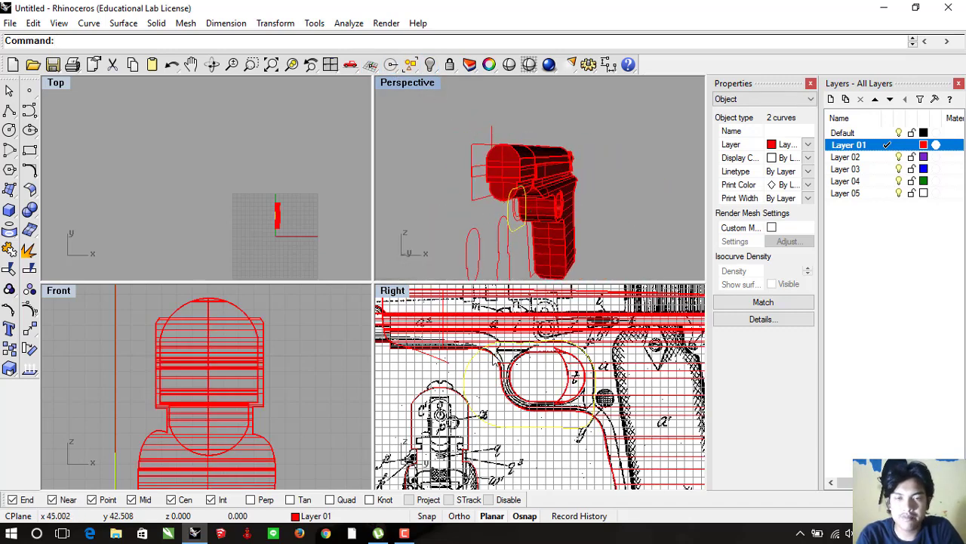
mouse_move(468, 250)
right_down()
mouse_move(473, 211)
mouse_move(495, 226)
mouse_move(519, 222)
mouse_move(527, 202)
mouse_move(483, 204)
right_up()
Start a straight Extrude Planar Curve and inspect it in a maximized Perspective view
click(164, 25)
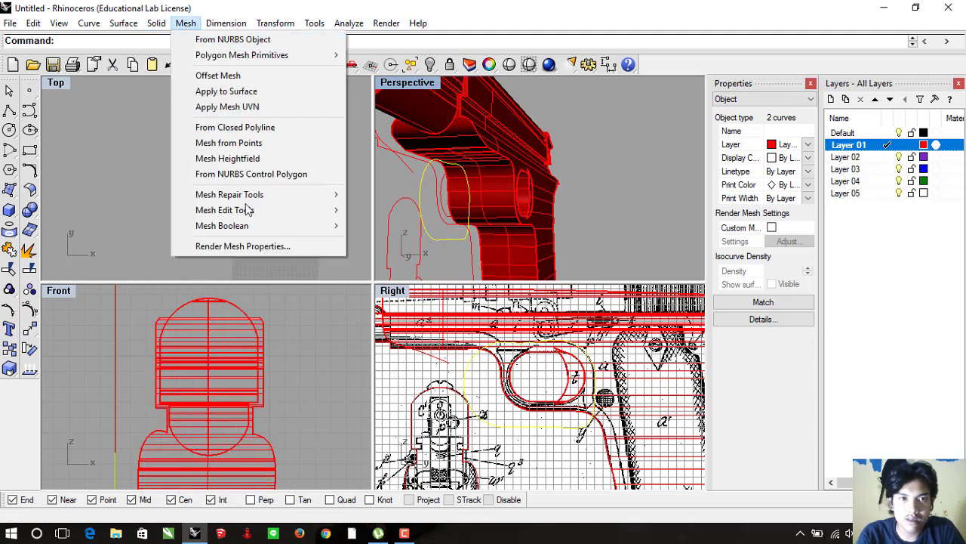
mouse_move(205, 257)
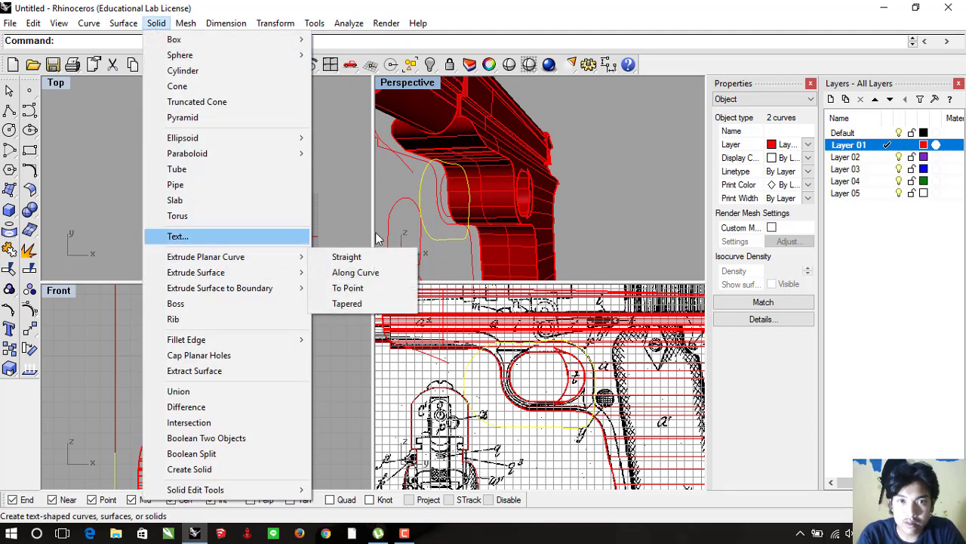
click(346, 256)
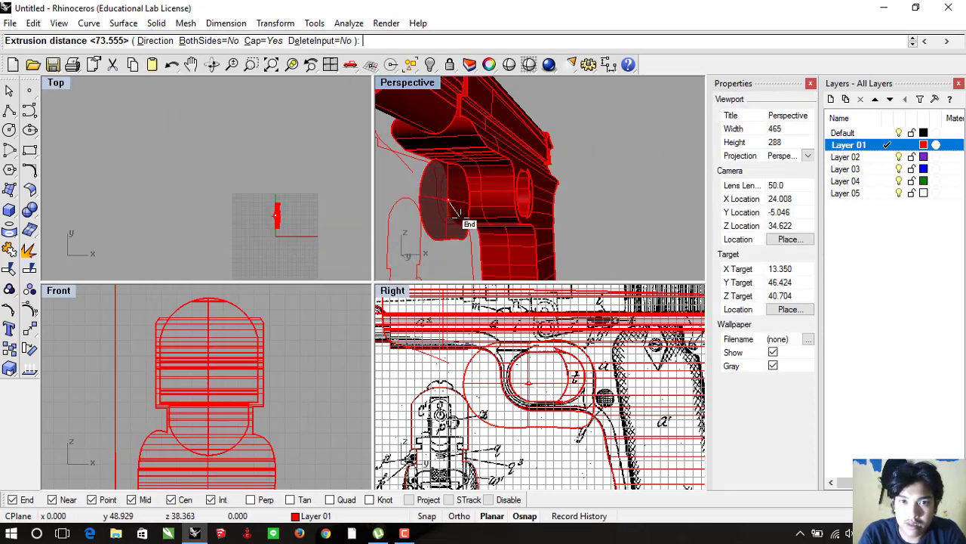
scroll(455, 213, up, 2)
scroll(491, 222, up, 2)
scroll(509, 224, up, 2)
scroll(528, 234, up, 2)
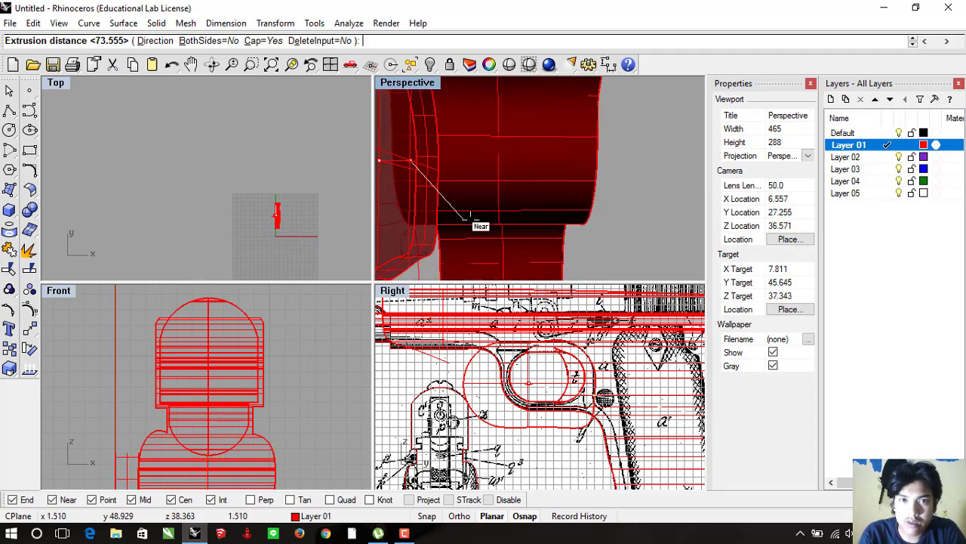
right_drag(481, 219, 435, 113)
key(ctrl+m)
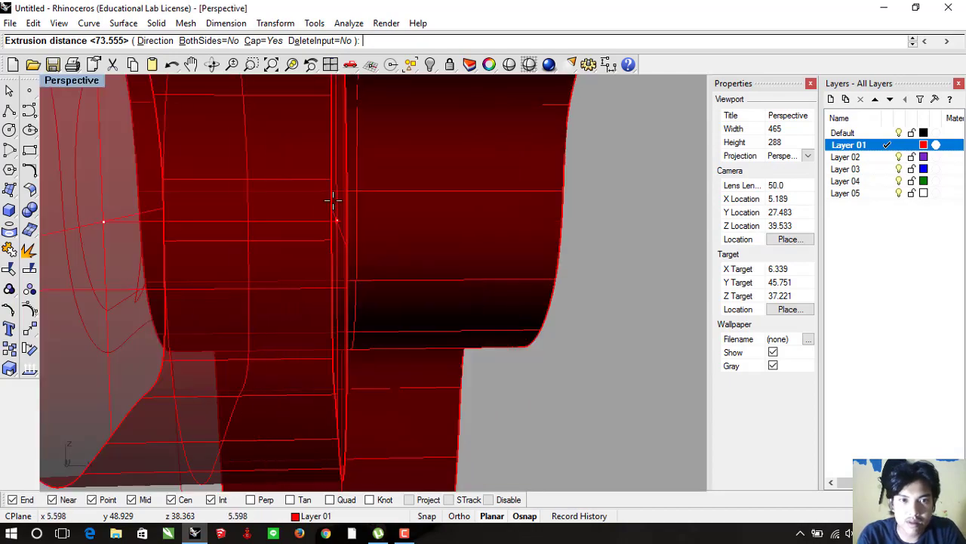
scroll(304, 252, down, 3)
mouse_move(304, 253)
right_down()
mouse_move(317, 250)
mouse_move(309, 240)
mouse_move(334, 257)
mouse_move(431, 259)
right_up()
Cancel and restart the extrusion, then return to the four-view layout
key(Escape)
key(Return)
key(Escape)
mouse_move(350, 257)
right_down()
mouse_move(363, 260)
mouse_move(333, 249)
right_up()
key(Return)
key(ctrl+m)
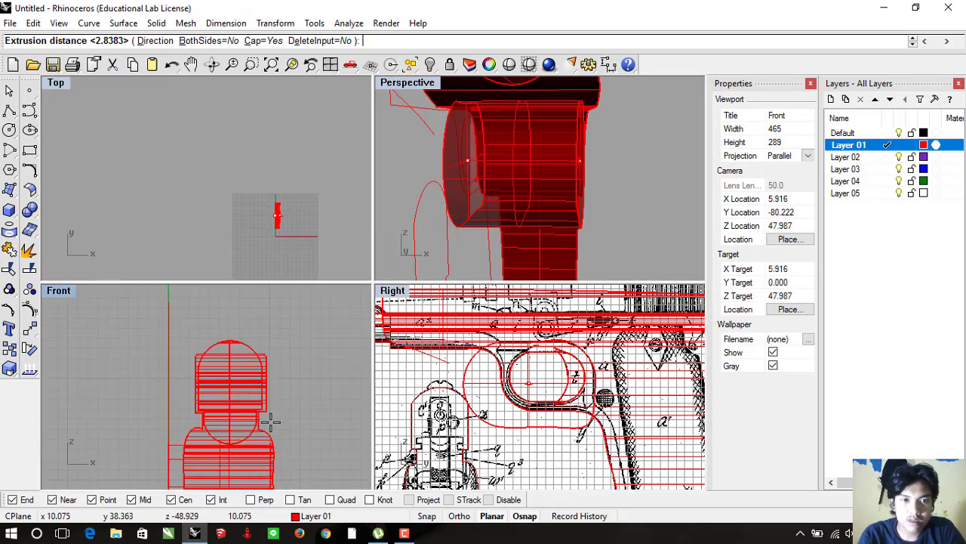
Extrude the two trigger-guard curves straight, picking the depth in the Front view
key(Escape)
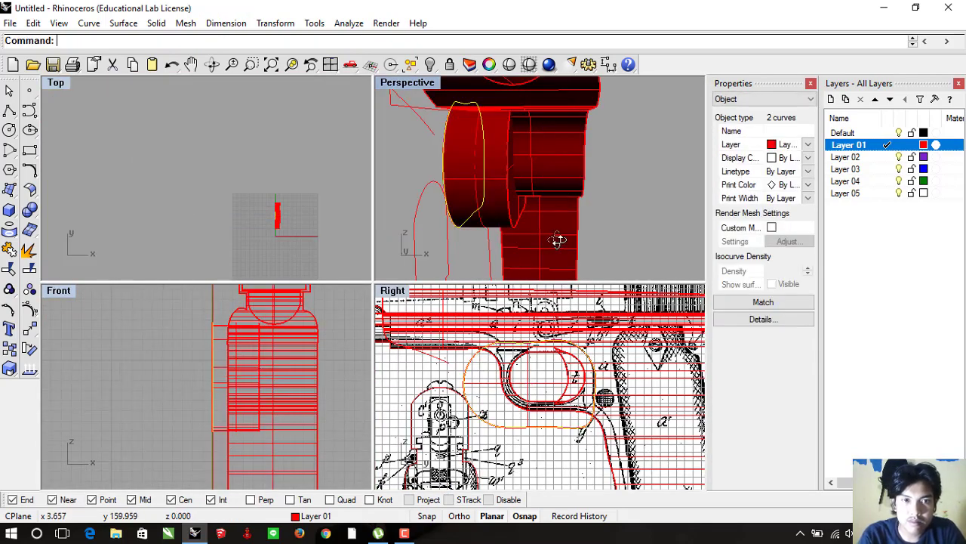
mouse_move(556, 237)
right_down()
mouse_move(626, 248)
mouse_move(597, 238)
right_up()
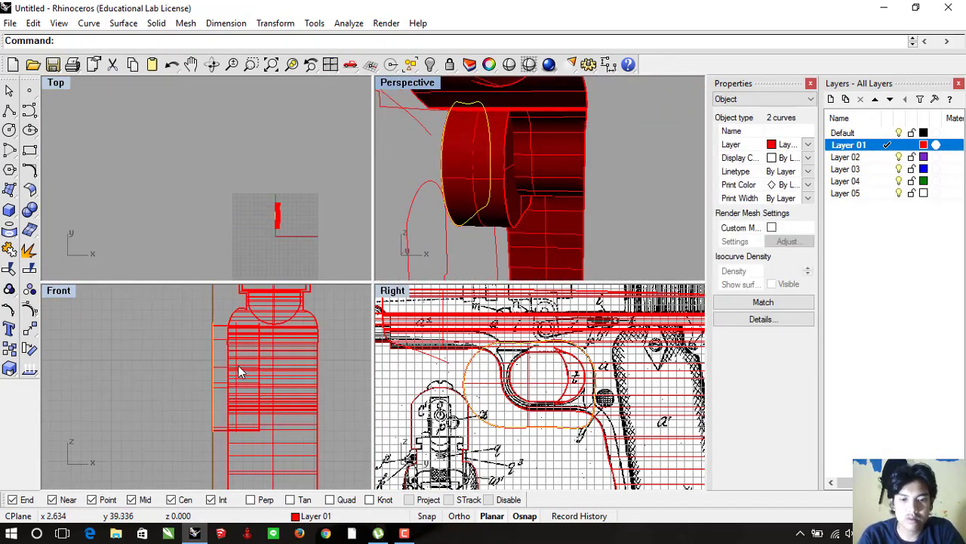
click(217, 334)
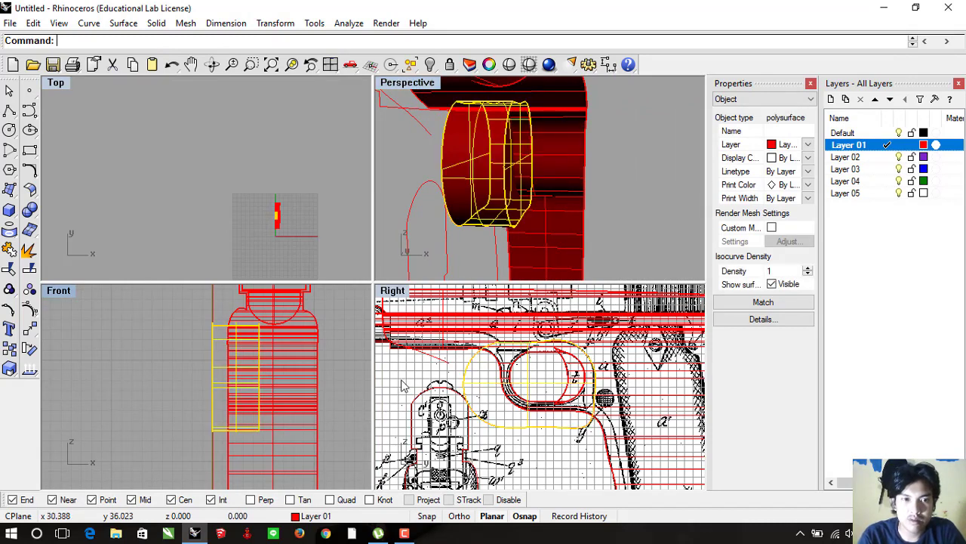
key(Escape)
Mirror the trigger-guard solid across the pistol's centre line with the irr alias
click(224, 334)
text(M)
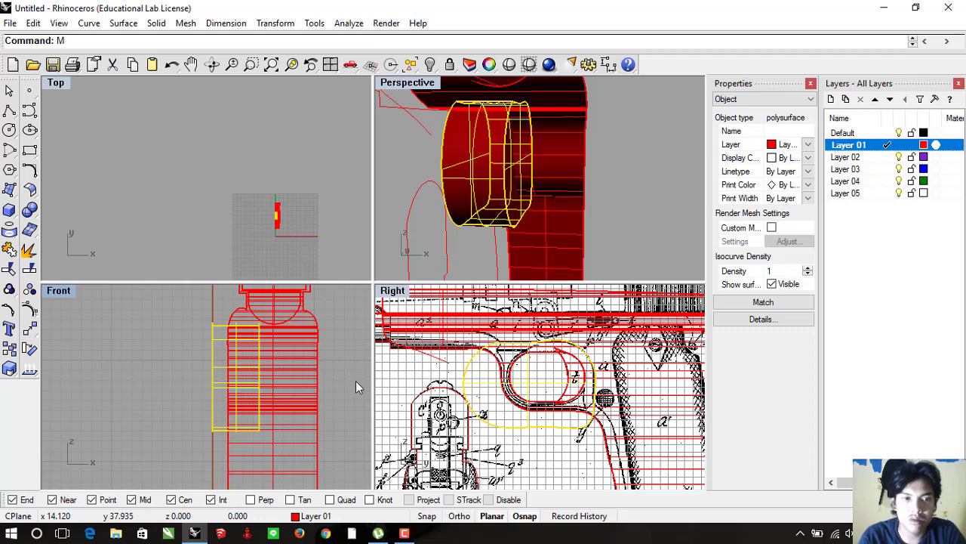
text(irror)
key(Return)
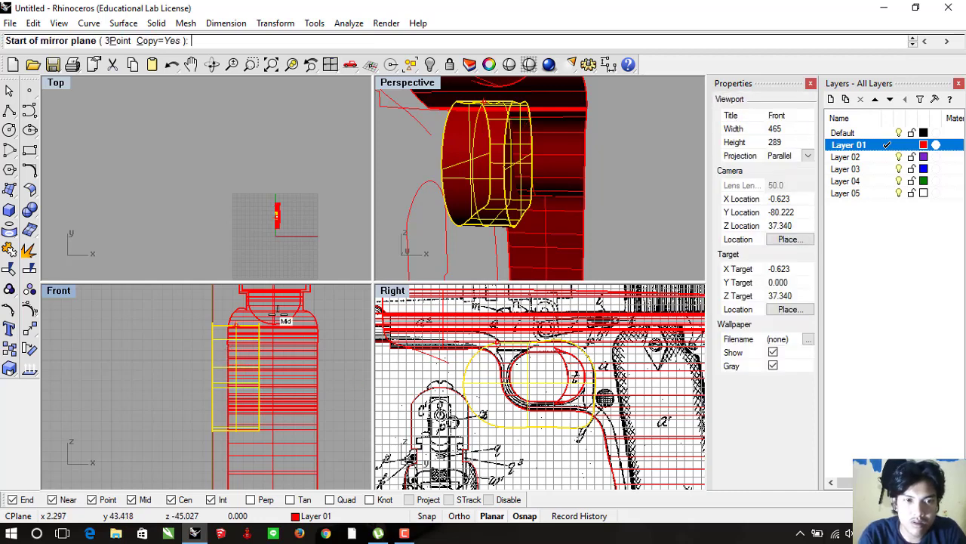
scroll(260, 337, up, 2)
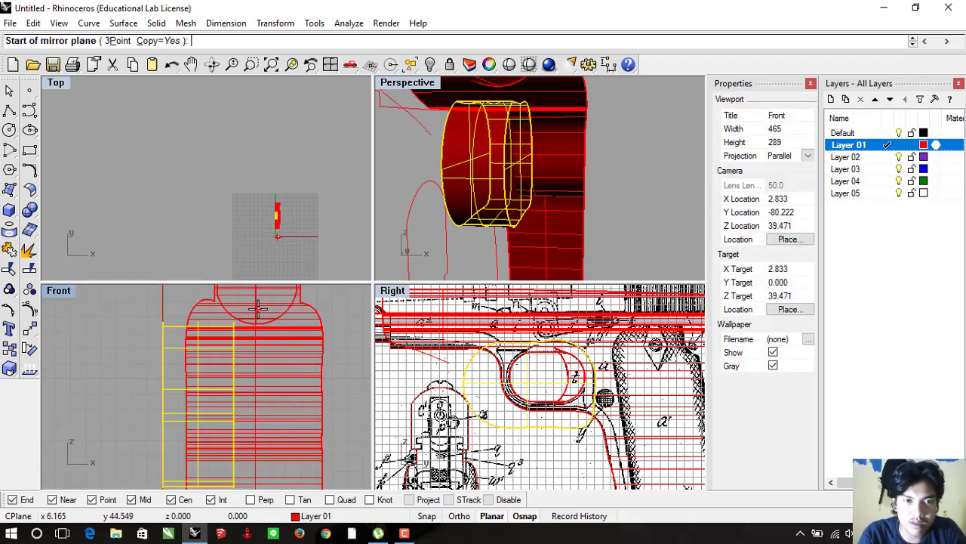
click(257, 323)
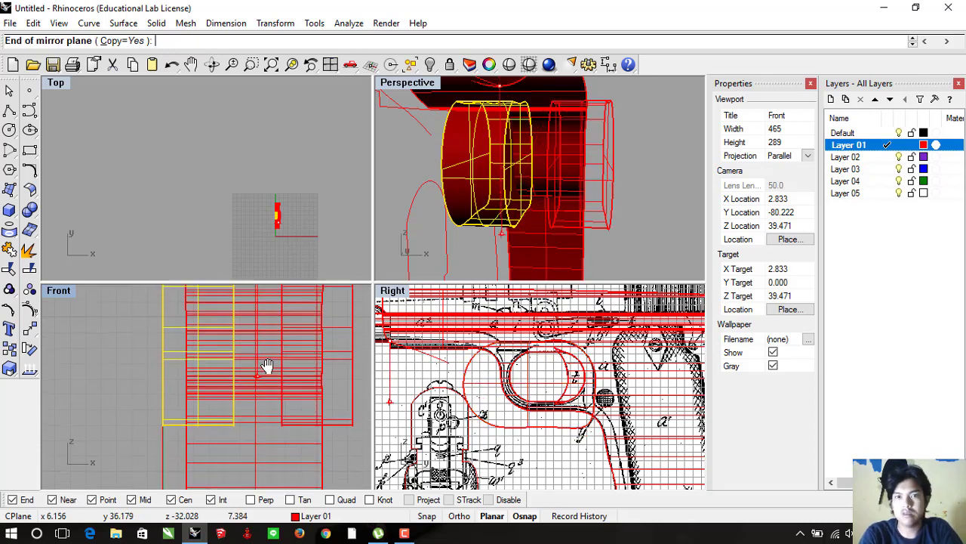
click(263, 423)
right_drag(532, 224, 520, 201)
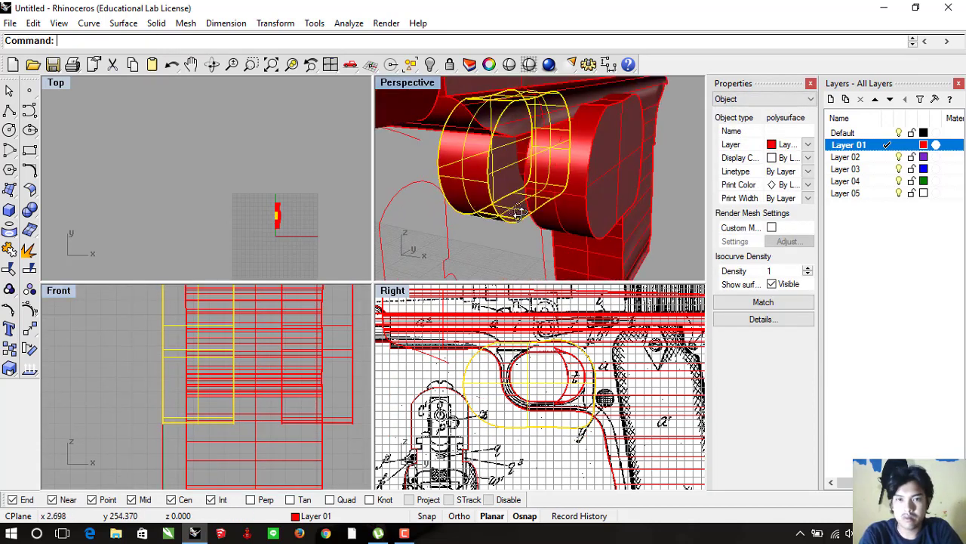
scroll(528, 226, down, 5)
Split the six pistol body parts using the two trigger-guard solids as cutters
click(573, 374)
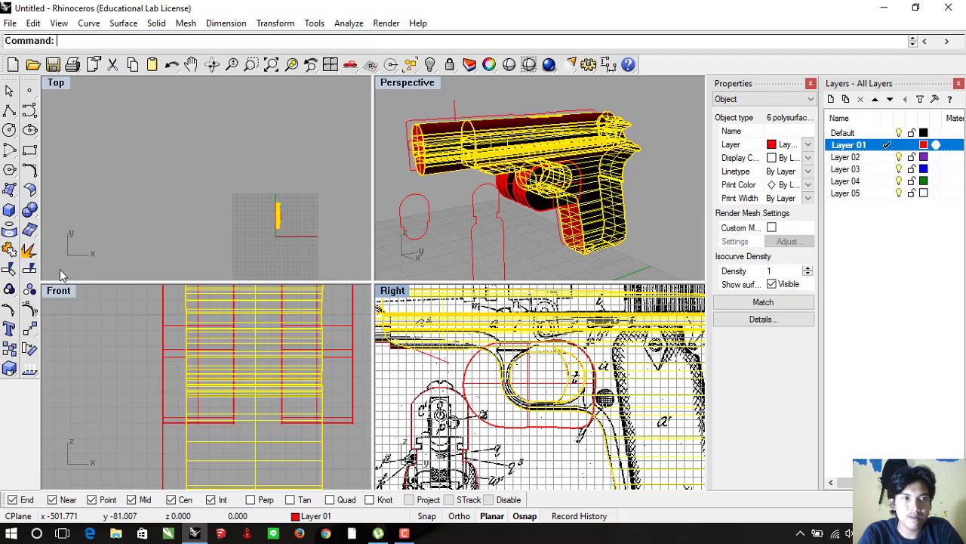
click(31, 212)
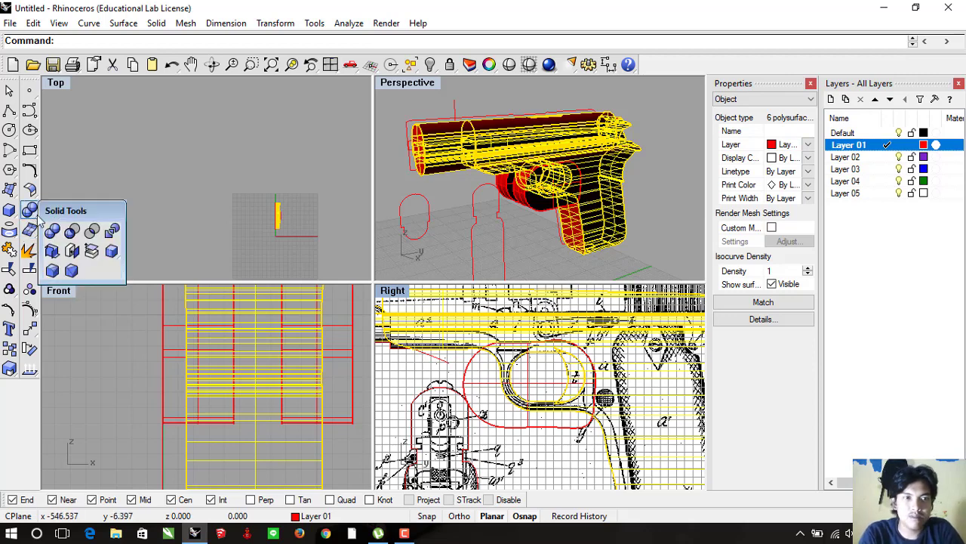
click(111, 231)
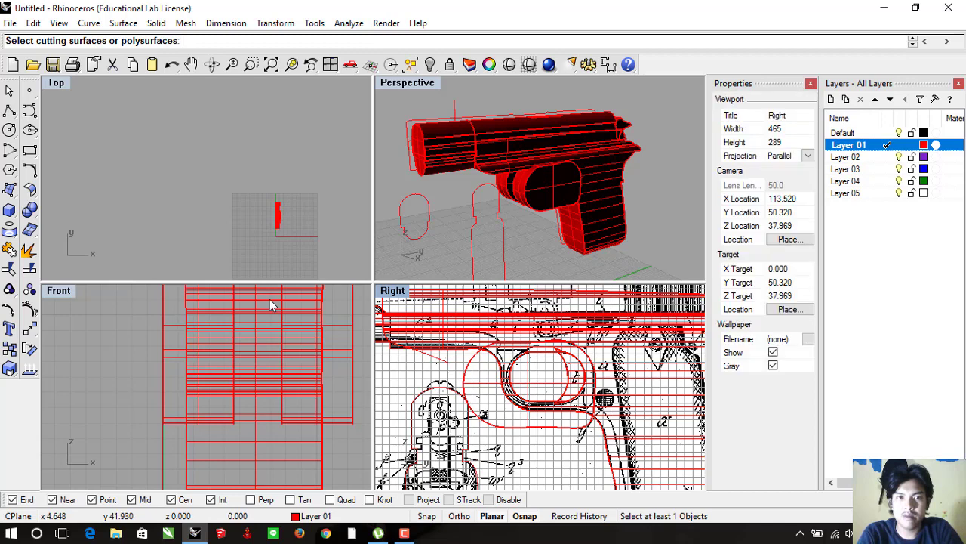
click(352, 356)
click(170, 365)
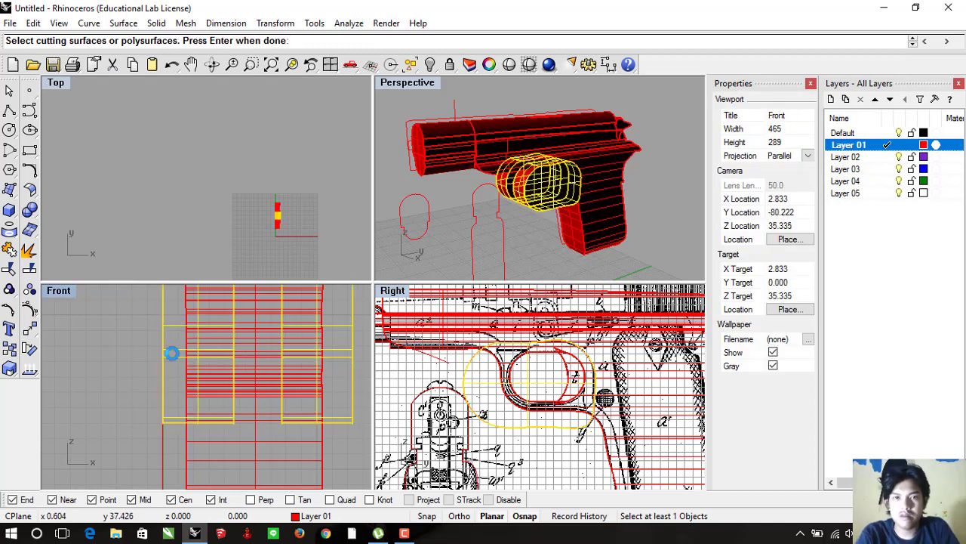
key(Return)
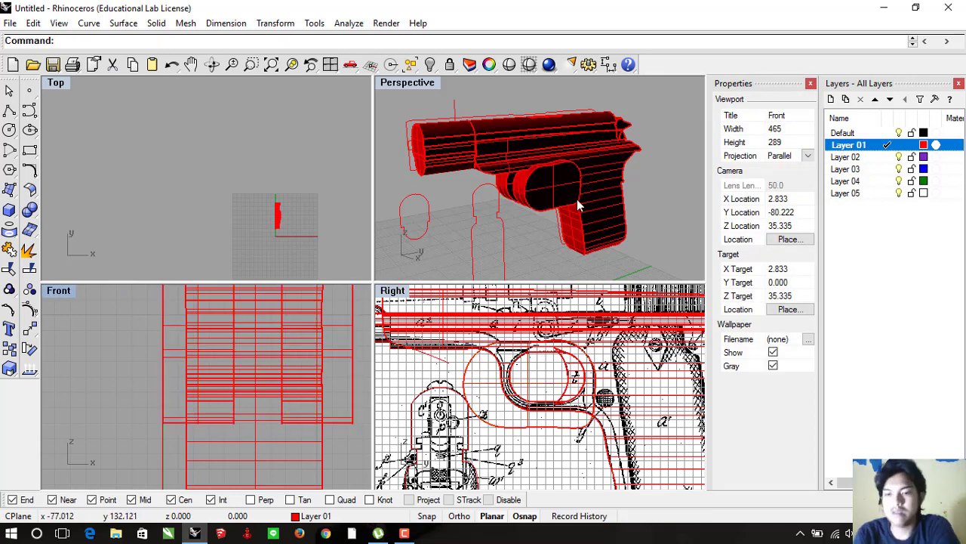
Delete the trigger-guard polysurface, then reselect the whole gun model
click(563, 195)
key(Escape)
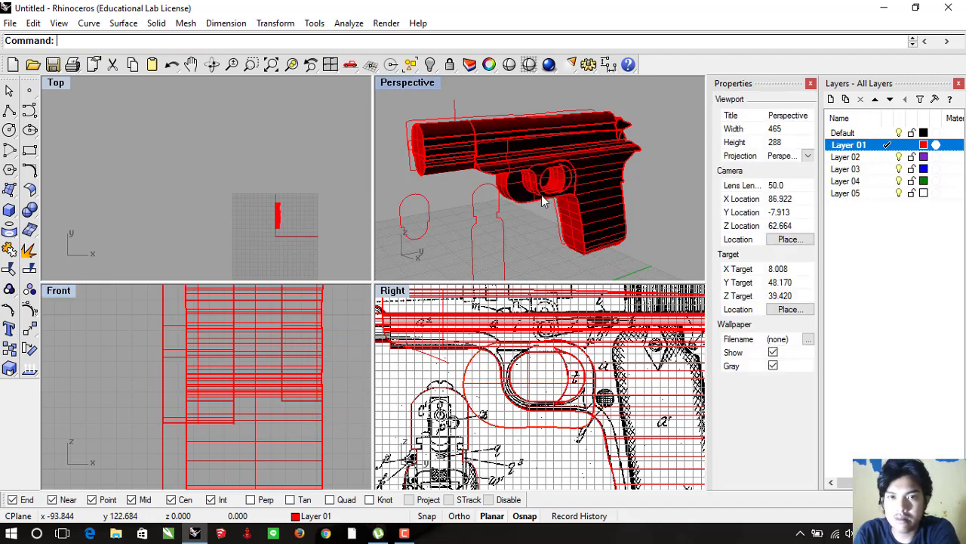
scroll(542, 193, up, 2)
click(542, 192)
right_drag(542, 193, 585, 197)
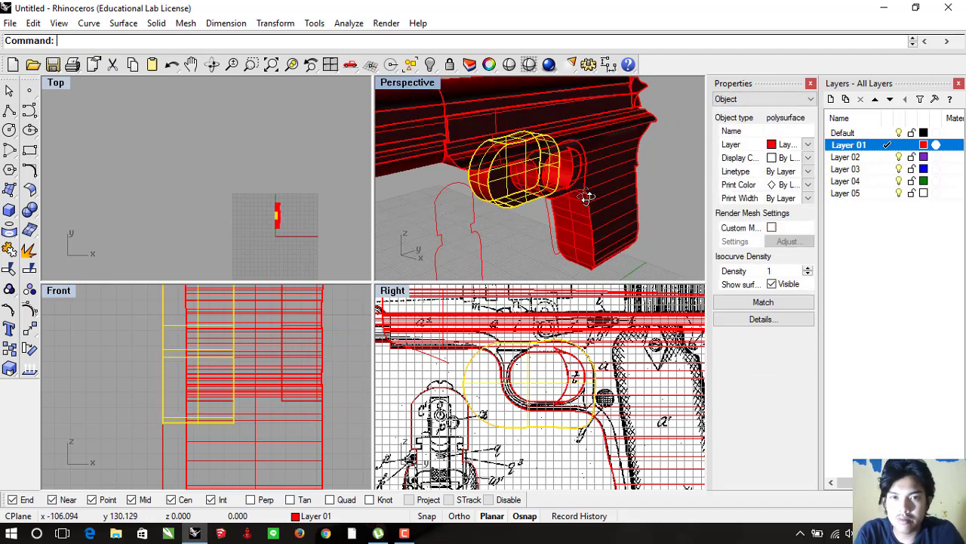
click(549, 189)
click(542, 226)
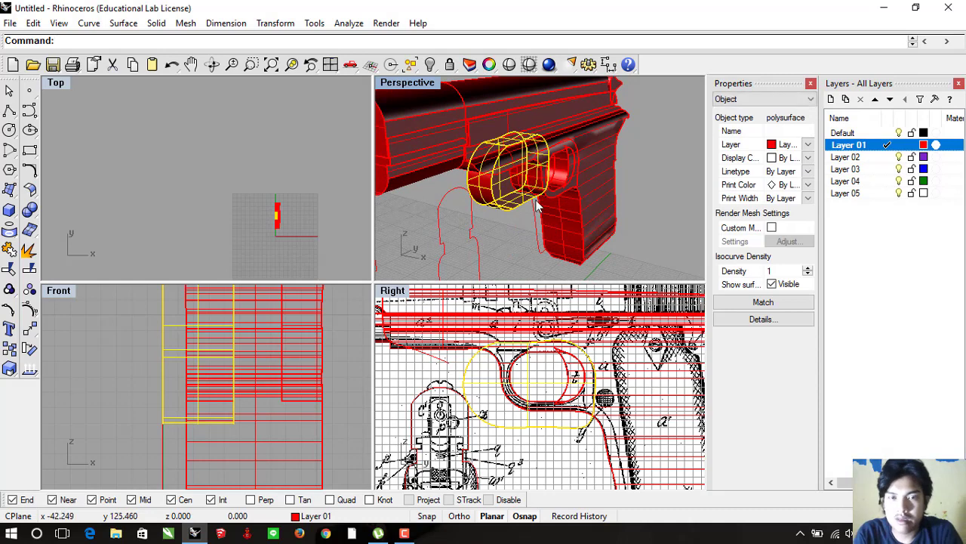
key(Delete)
click(538, 191)
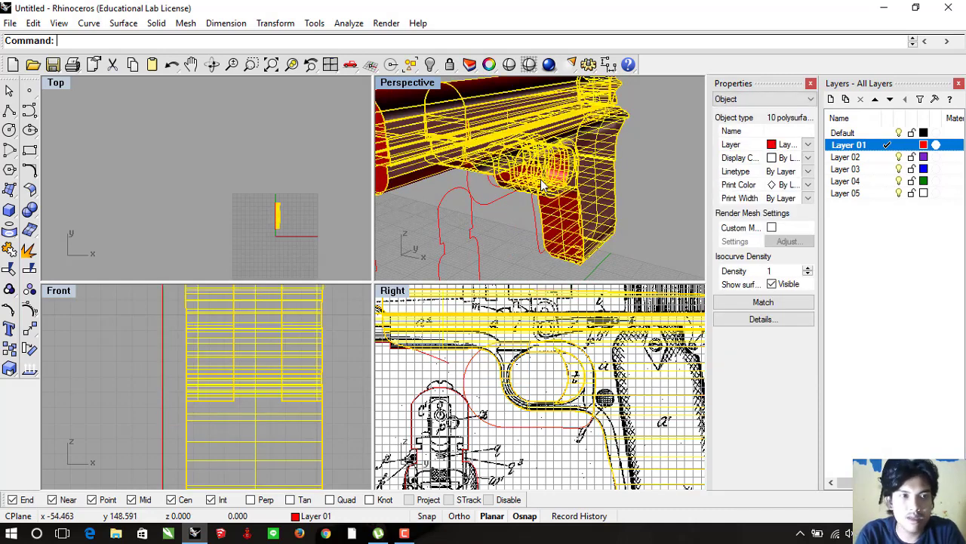
click(34, 23)
mouse_move(59, 226)
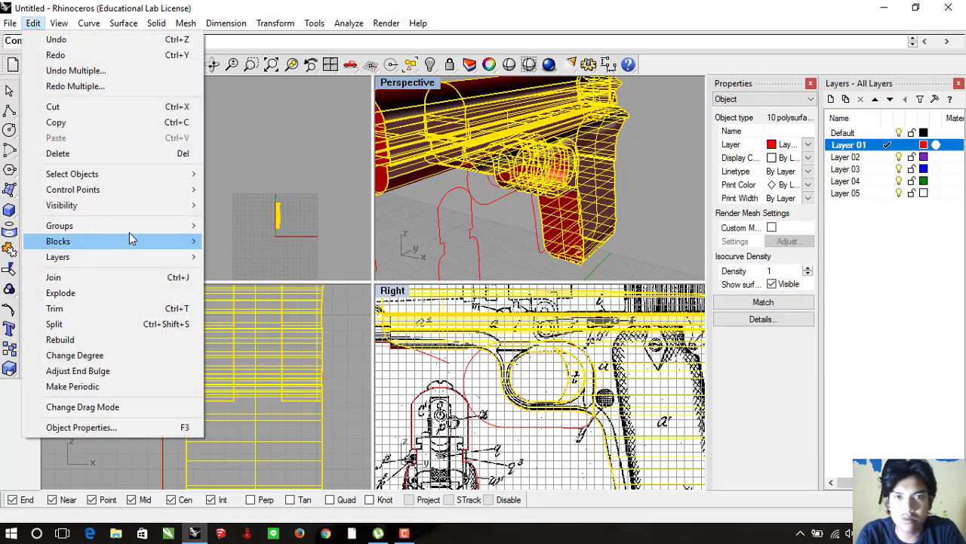
Ungroup the pistol model via Edit > Groups > Ungroup
click(264, 241)
scroll(490, 248, up, 2)
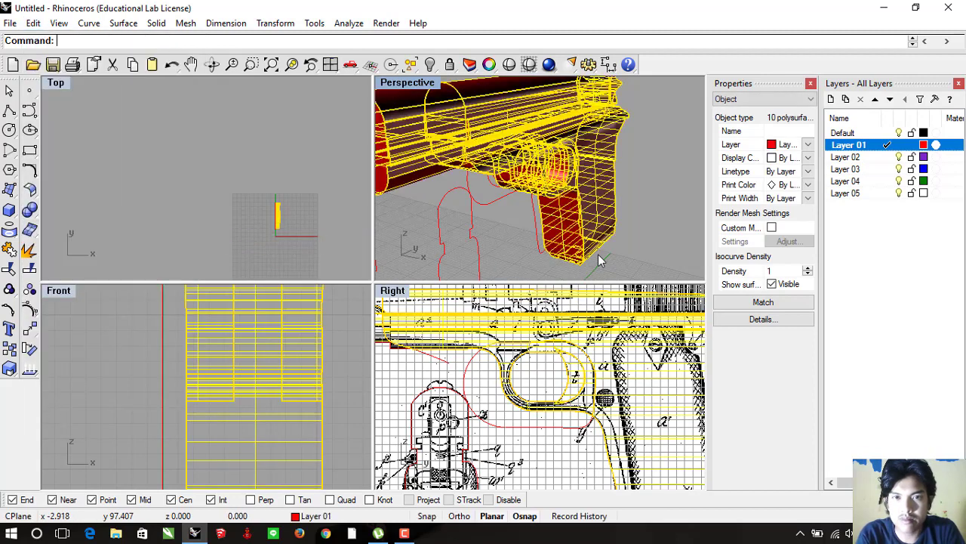
scroll(490, 248, up, 1)
scroll(490, 249, up, 1)
Select individual grip parts one at a time, orbiting the Perspective view to inspect them
click(495, 212)
click(539, 162)
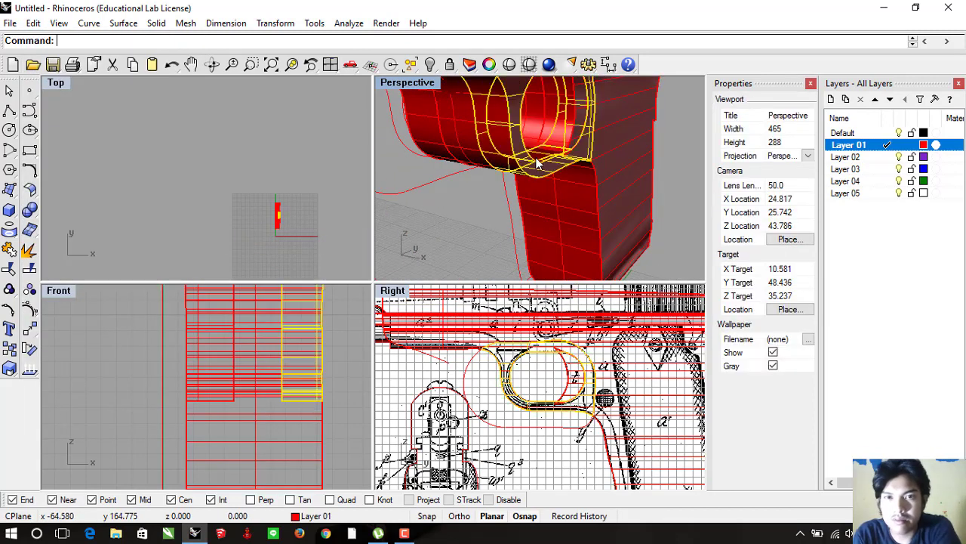
key(Escape)
click(563, 134)
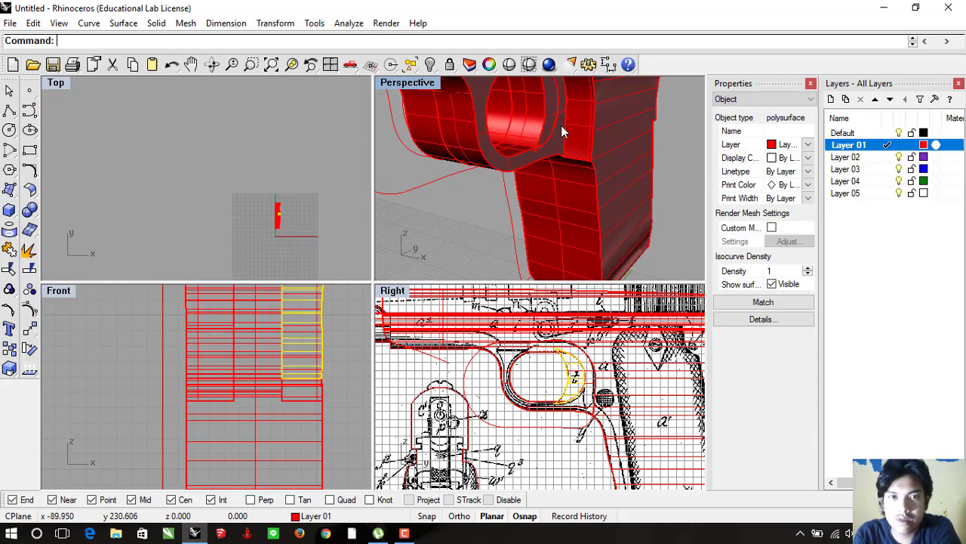
key(Escape)
right_drag(544, 141, 484, 154)
click(414, 130)
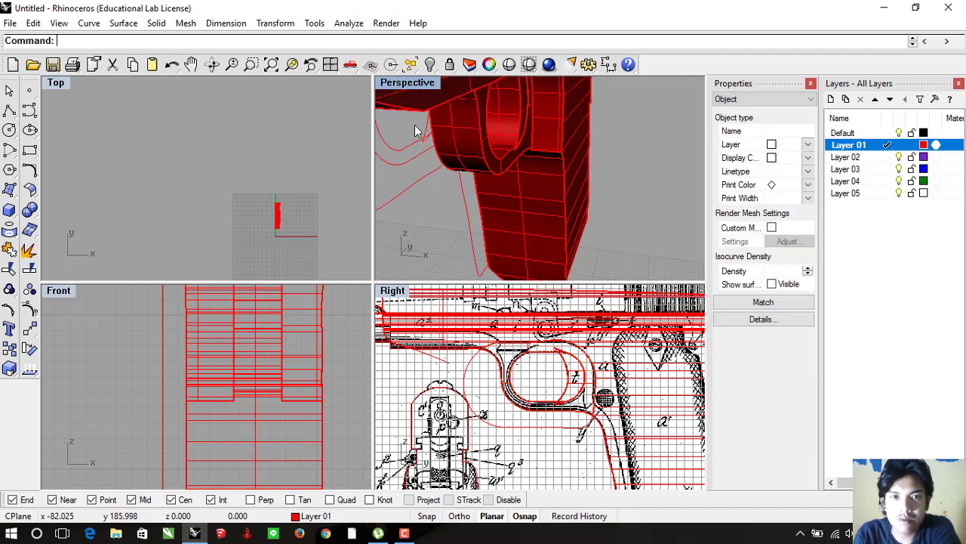
key(Escape)
mouse_move(416, 127)
right_down()
mouse_move(520, 144)
mouse_move(404, 158)
mouse_move(444, 167)
mouse_move(445, 159)
mouse_move(475, 248)
right_up()
click(403, 147)
key(Escape)
Zoom and pan the Right view to centre the pistol drawing
scroll(453, 174, down, 3)
scroll(460, 181, down, 2)
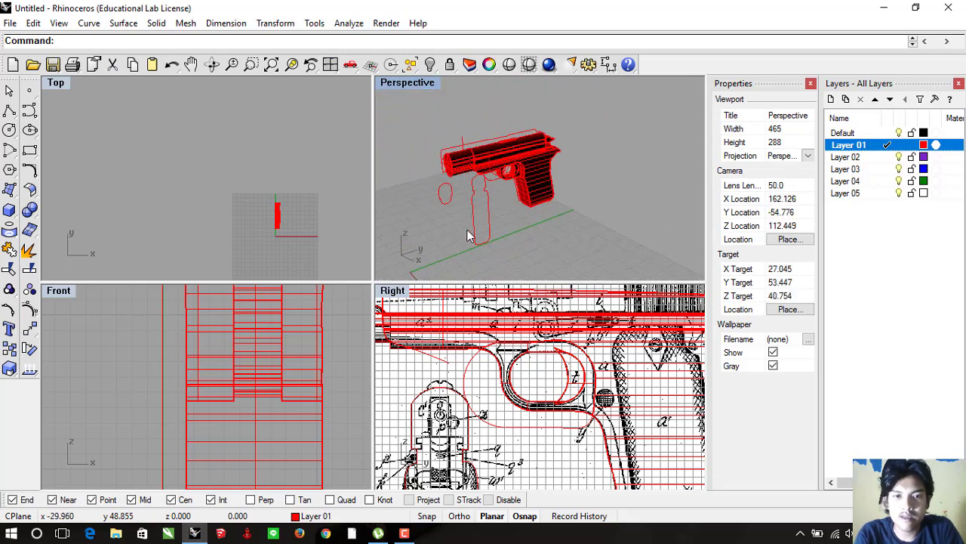
scroll(477, 387, down, 5)
scroll(468, 396, down, 3)
right_drag(458, 405, 506, 404)
scroll(505, 404, up, 2)
Zoom the Right viewport onto the Fig. 2 muzzle drawing
scroll(506, 404, down, 2)
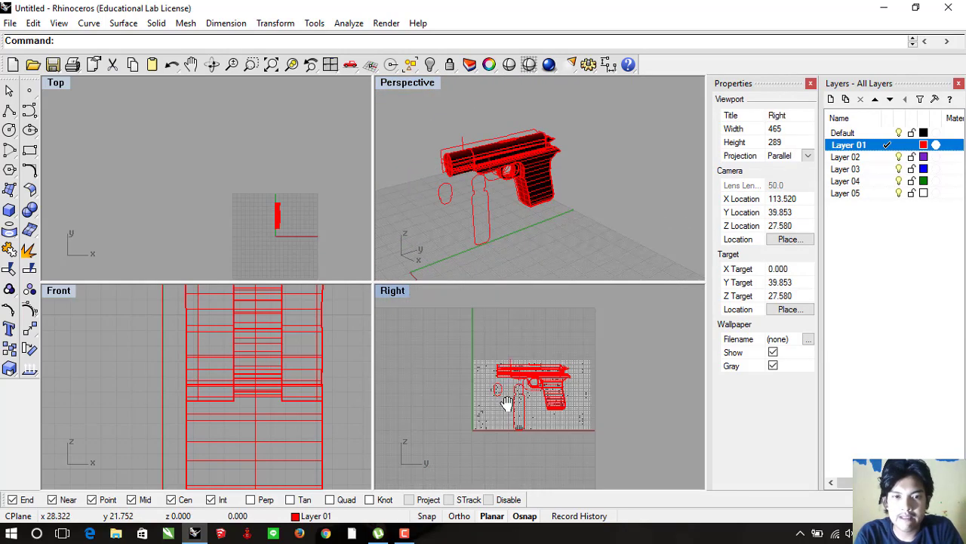
scroll(506, 402, up, 4)
scroll(500, 397, up, 3)
scroll(494, 393, up, 1)
scroll(487, 389, up, 2)
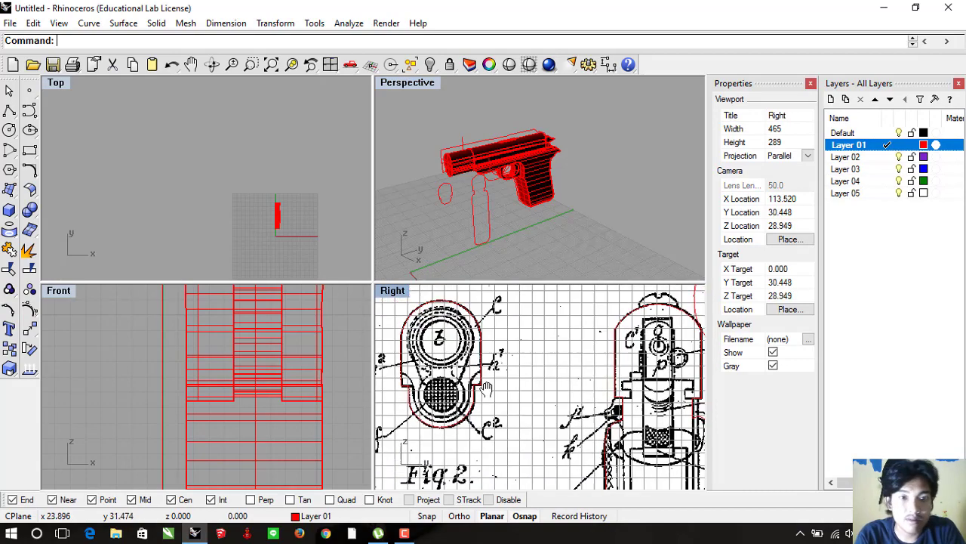
right_drag(485, 388, 496, 398)
Draw a circle at the bore centre matching its radius, then nudge it into place
click(10, 129)
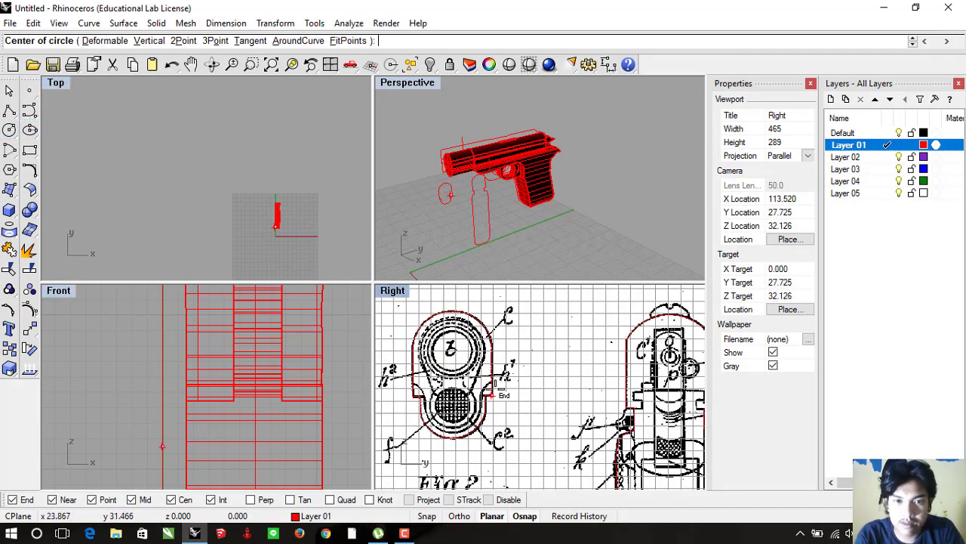
scroll(472, 370, up, 2)
scroll(468, 374, up, 2)
click(451, 372)
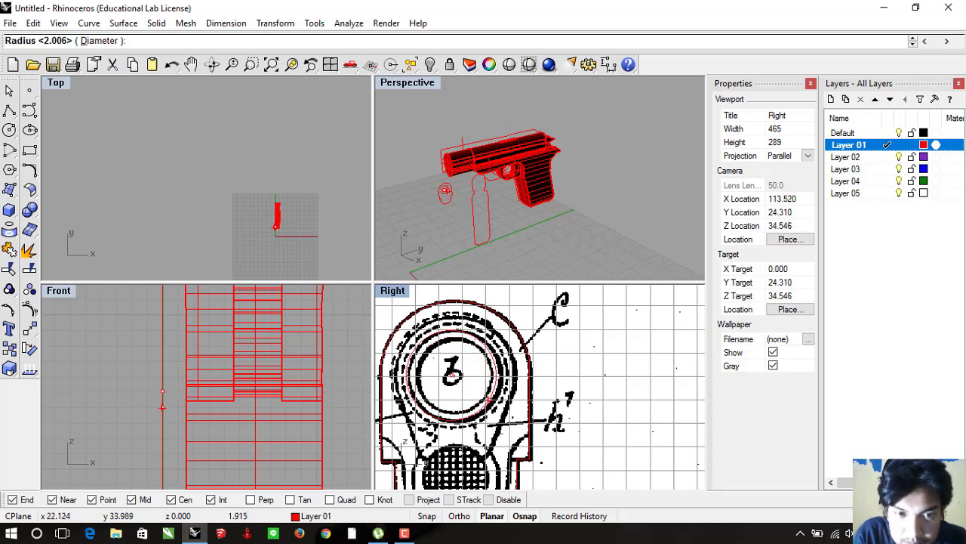
click(488, 400)
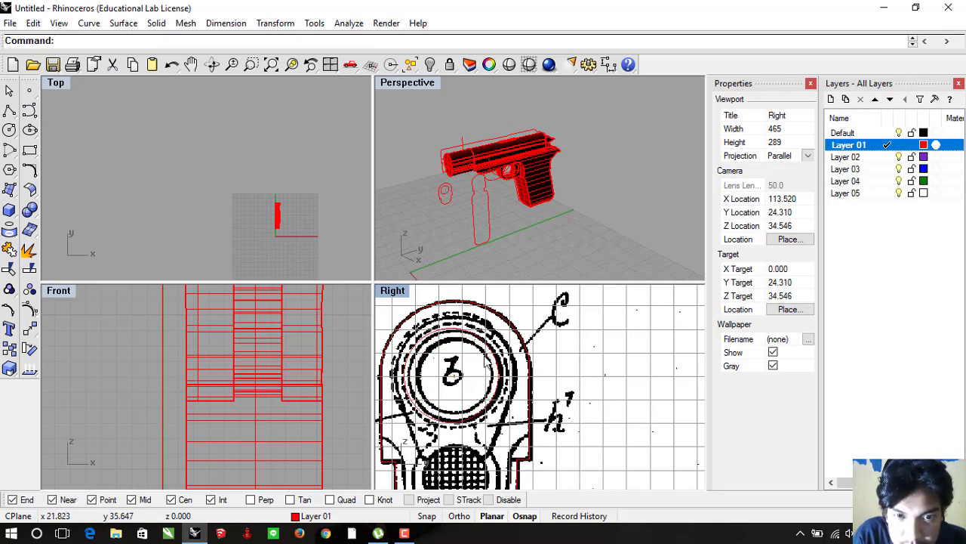
drag(487, 400, 489, 400)
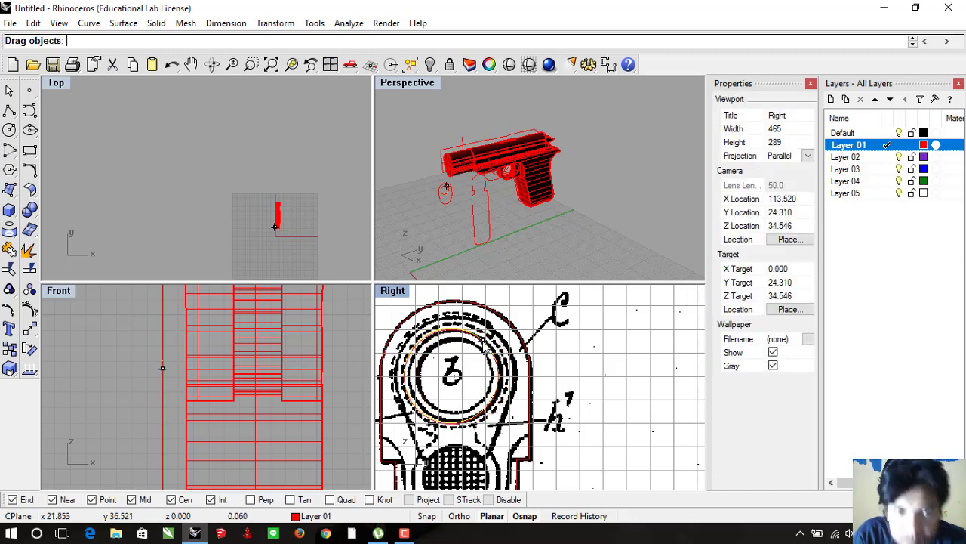
drag(489, 400, 491, 399)
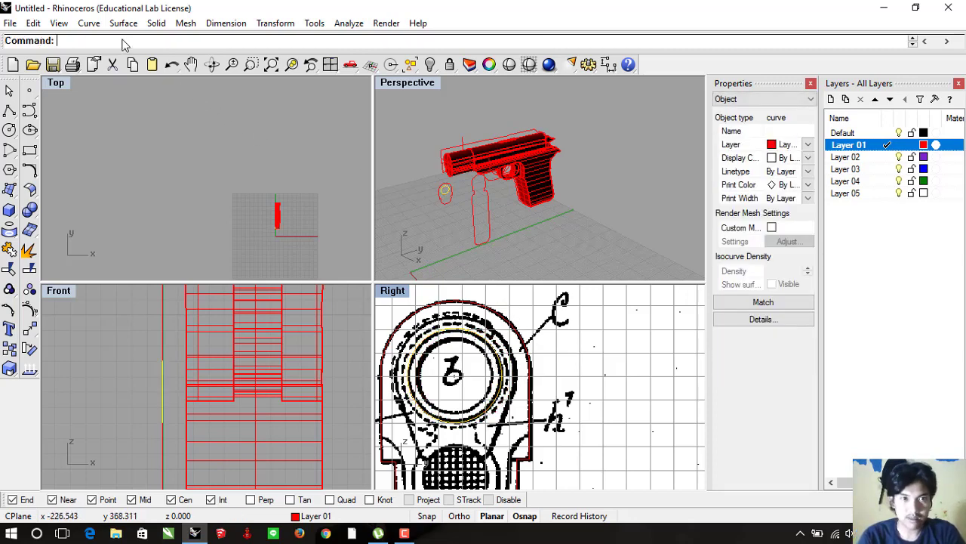
Extrude the bore circle straight into a long rod
click(155, 24)
mouse_move(207, 257)
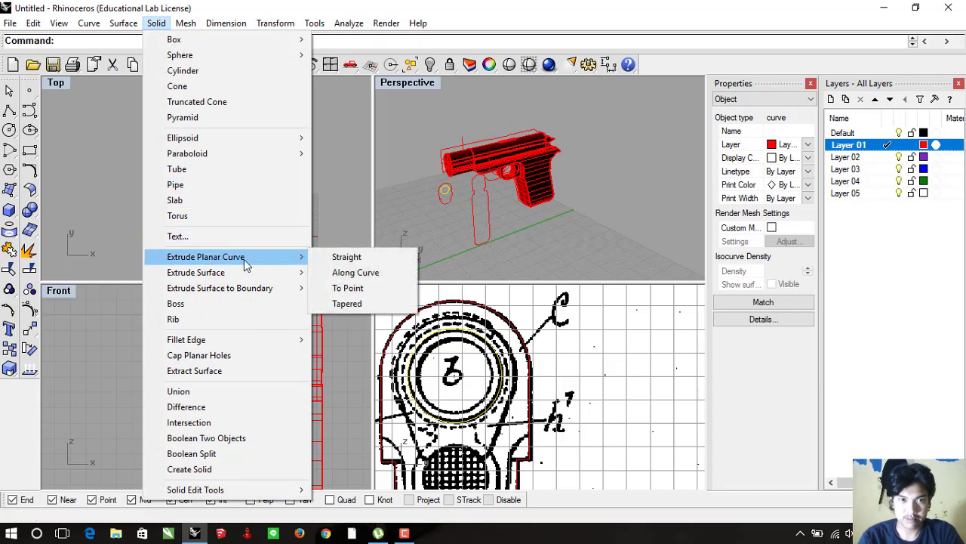
click(345, 257)
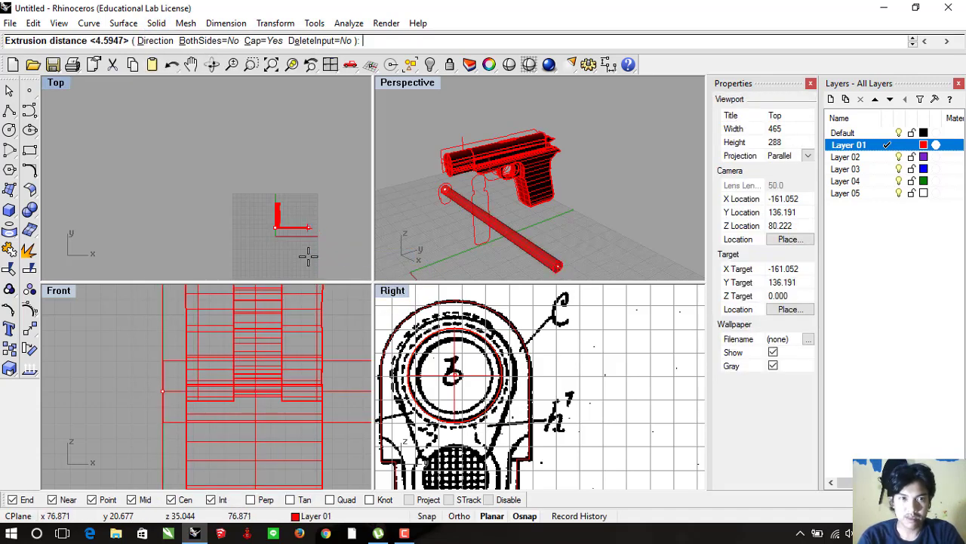
key(Return)
click(325, 232)
scroll(302, 238, up, 3)
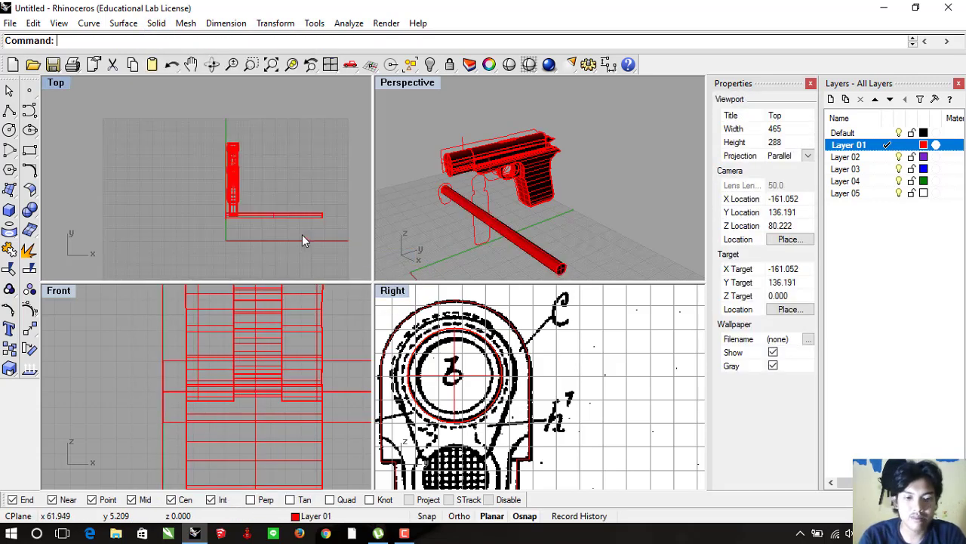
scroll(302, 240, up, 3)
Rotate the rod about a point on it so it runs lengthwise along the pistol
click(281, 204)
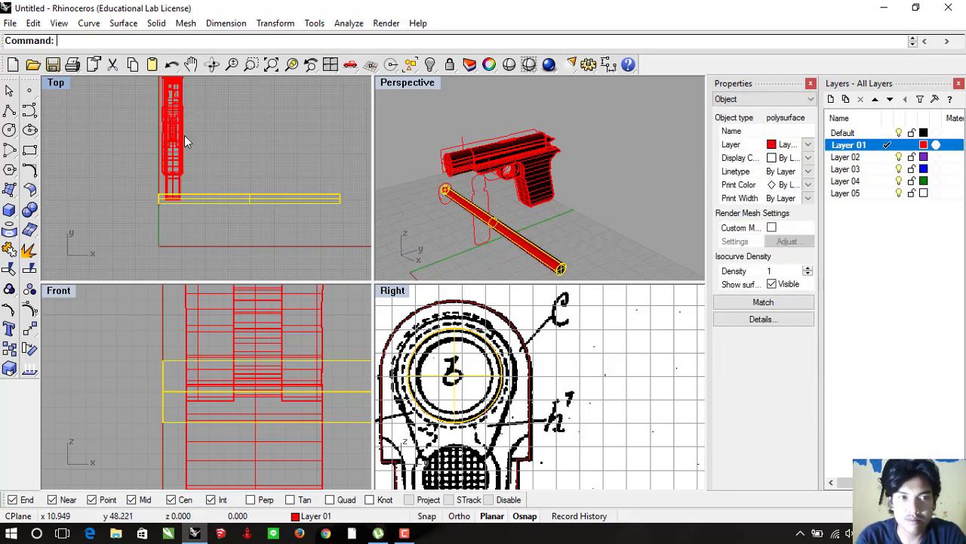
text(Ro)
key(Return)
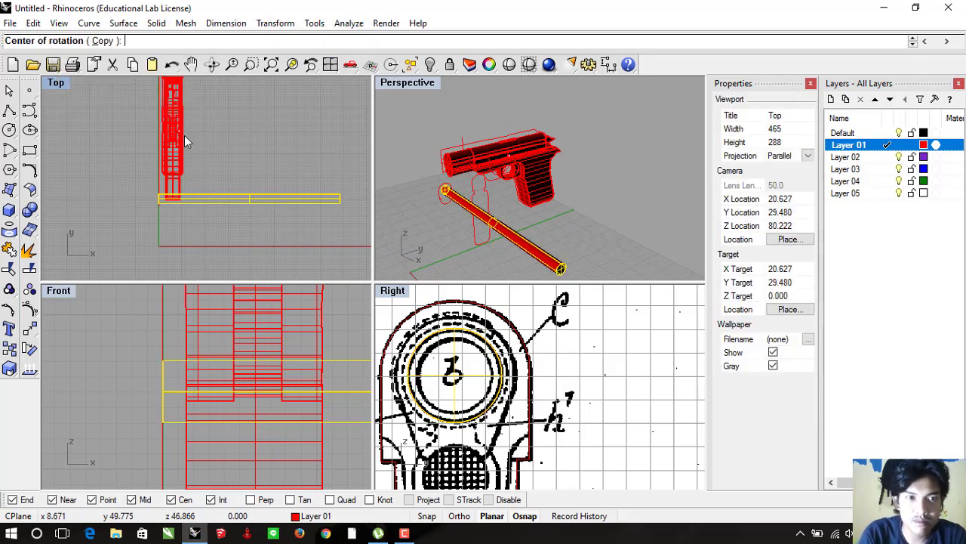
scroll(279, 198, up, 5)
scroll(231, 181, up, 5)
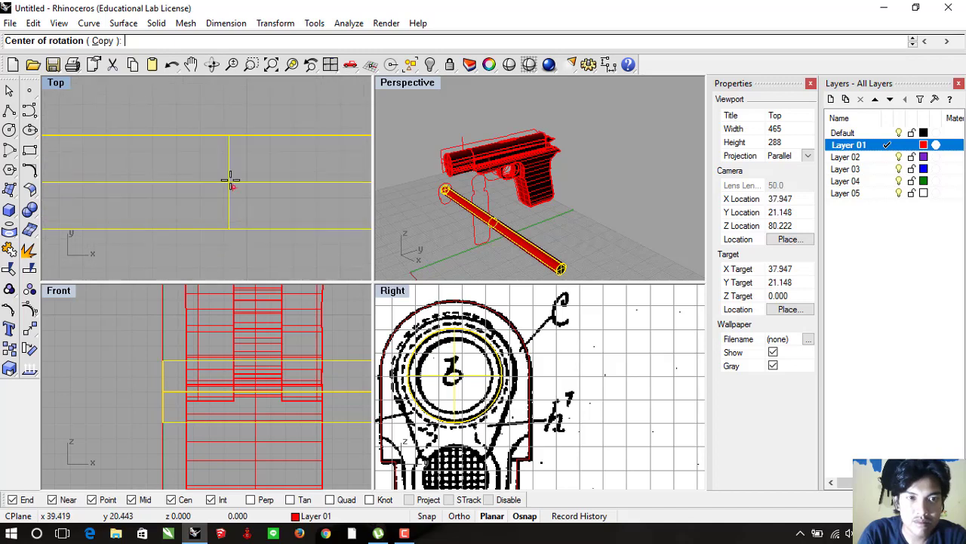
click(231, 182)
scroll(257, 183, down, 2)
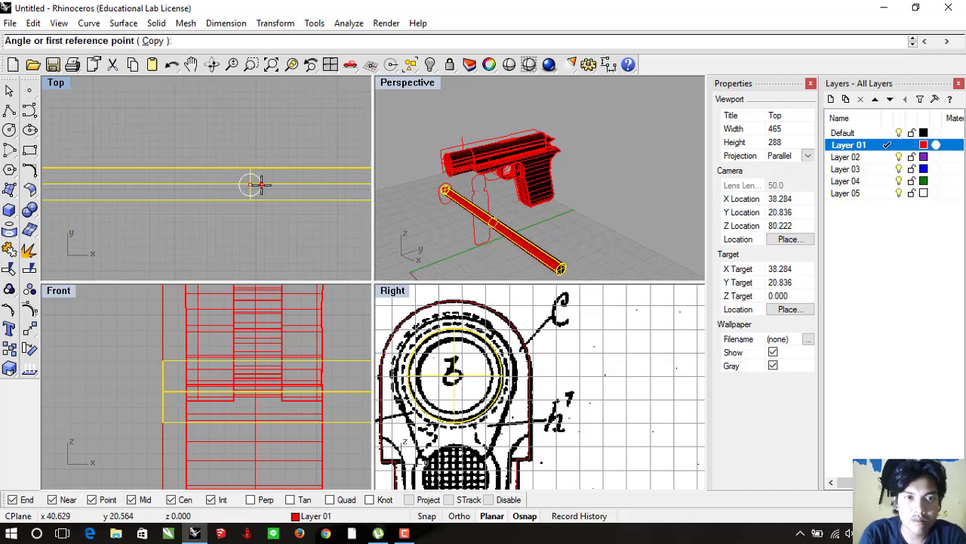
scroll(257, 182, down, 2)
scroll(287, 184, down, 2)
scroll(317, 184, down, 2)
click(318, 184)
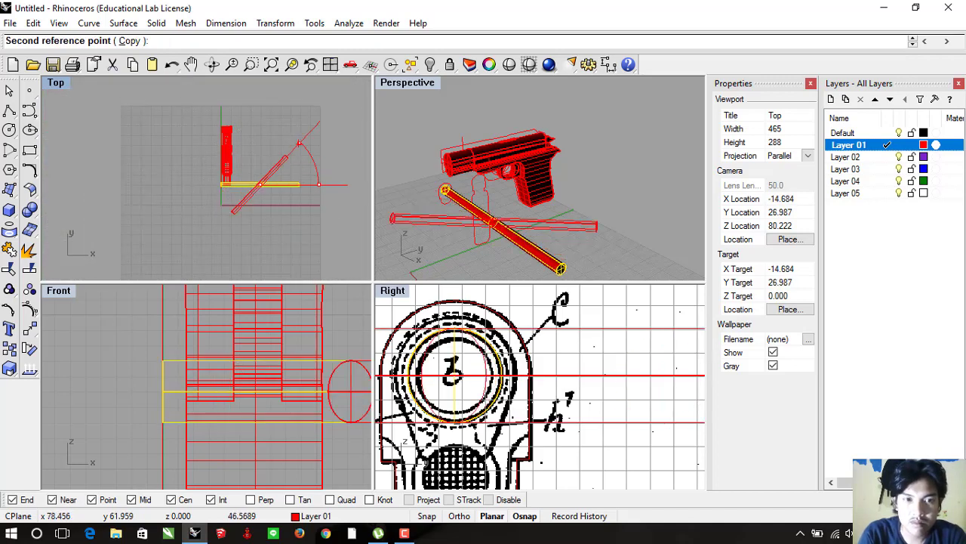
click(261, 125)
Drag the rod up to line up with the barrel
scroll(435, 377, down, 3)
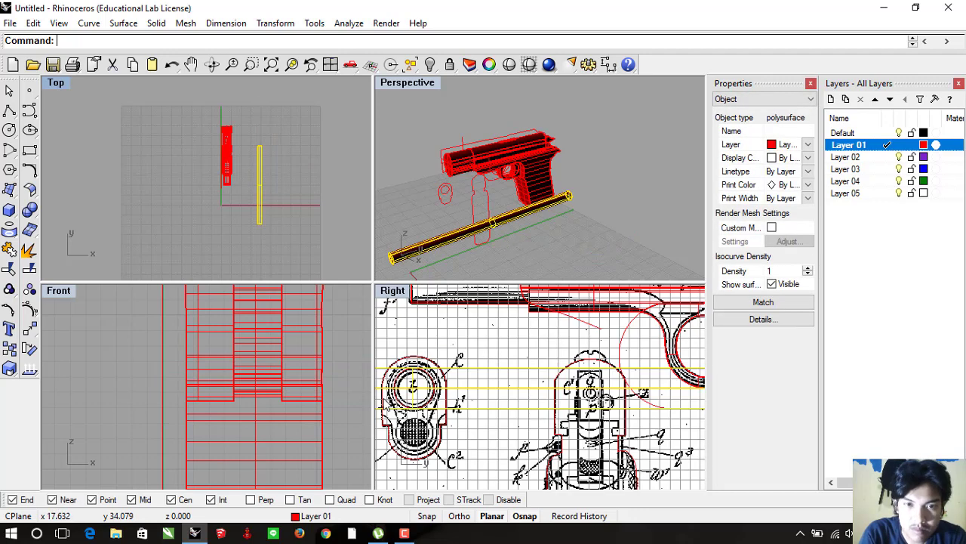
scroll(438, 389, down, 3)
drag(411, 394, 408, 348)
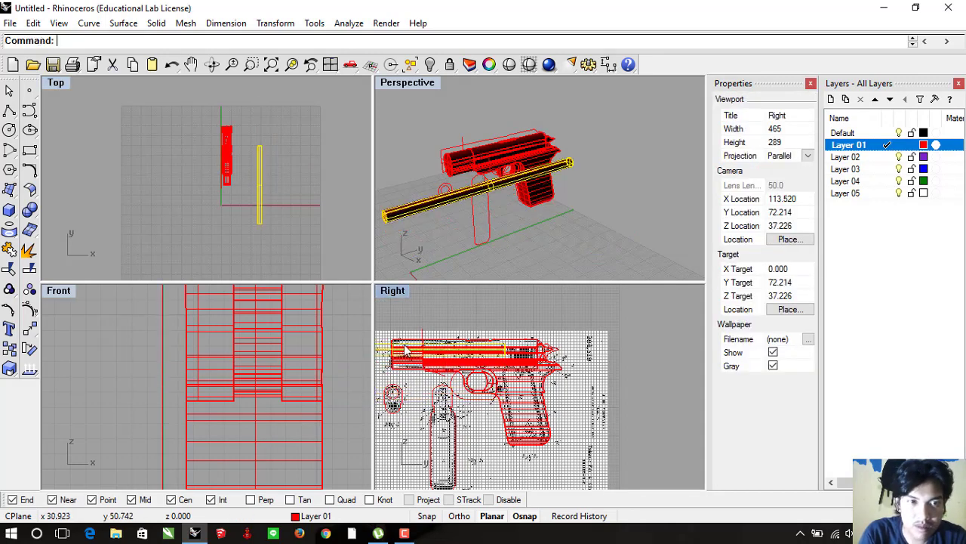
In a maximized Front view, drag the yellow bore cylinder onto the barrel front
scroll(237, 380, up, 2)
scroll(257, 393, up, 3)
right_drag(260, 391, 249, 436)
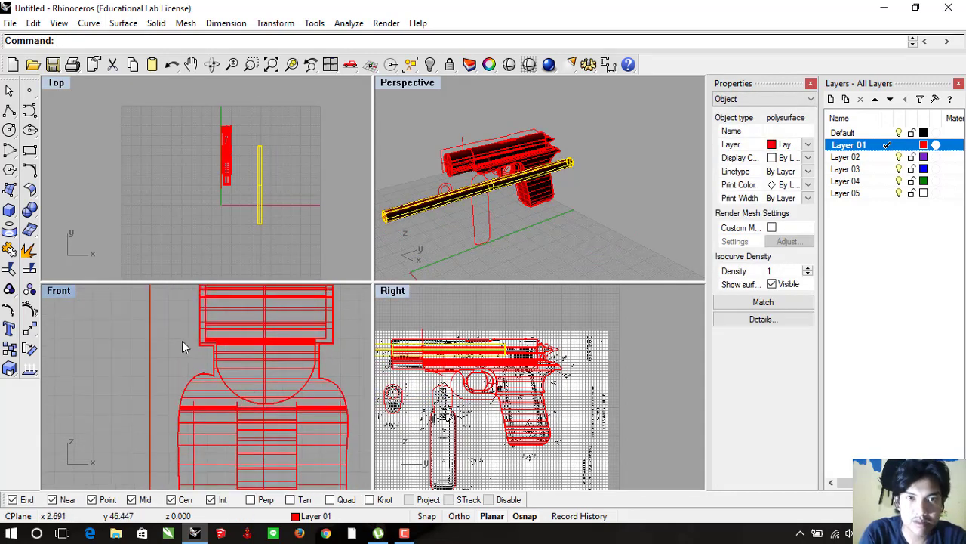
double_click(65, 293)
scroll(330, 302, down, 2)
scroll(332, 302, down, 2)
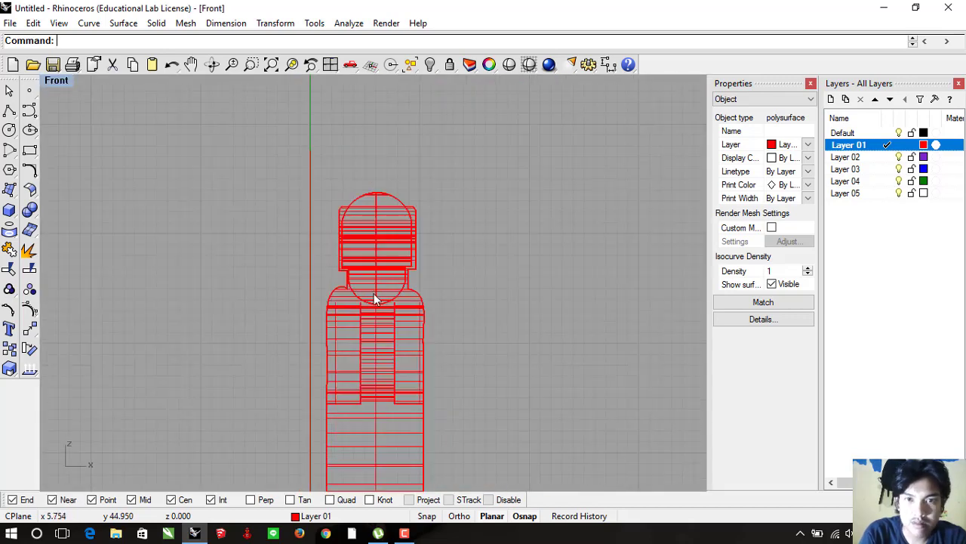
scroll(373, 297, down, 2)
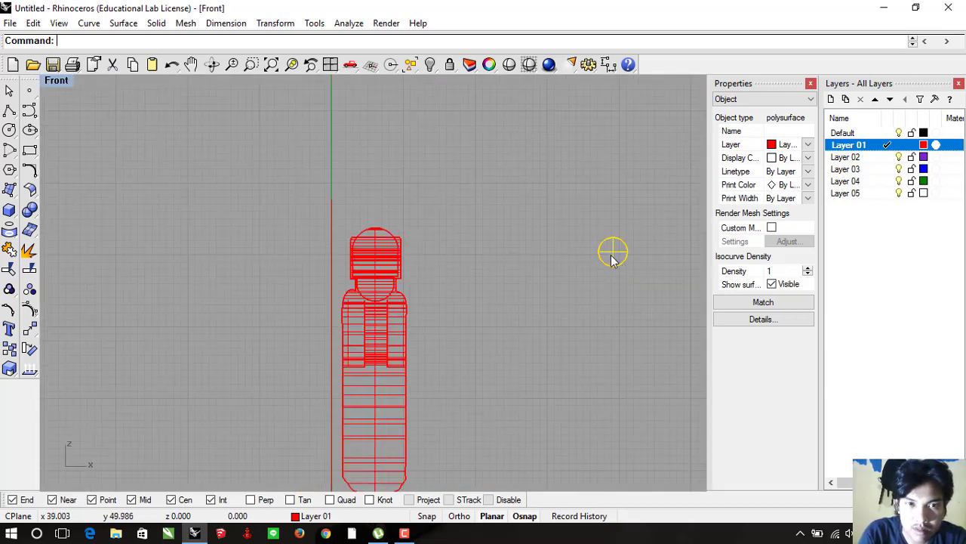
mouse_move(612, 259)
mouse_down()
mouse_move(379, 274)
mouse_move(376, 257)
mouse_up()
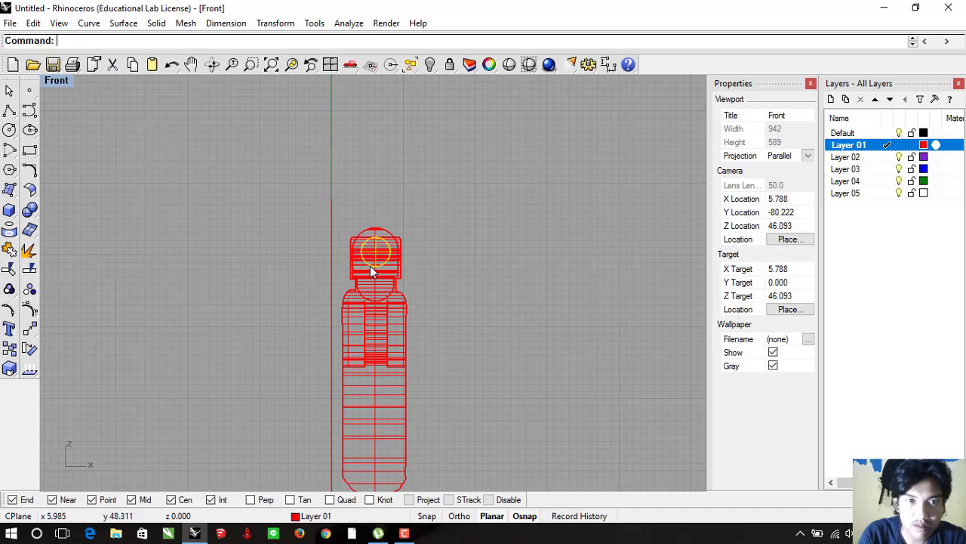
double_click(56, 81)
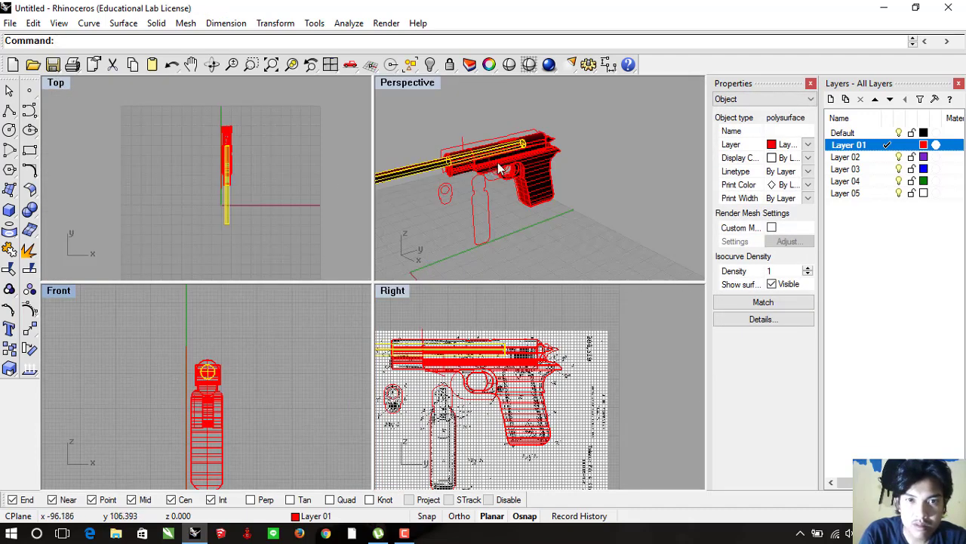
Orbit the Perspective view to look down the barrel
right_drag(498, 168, 556, 153)
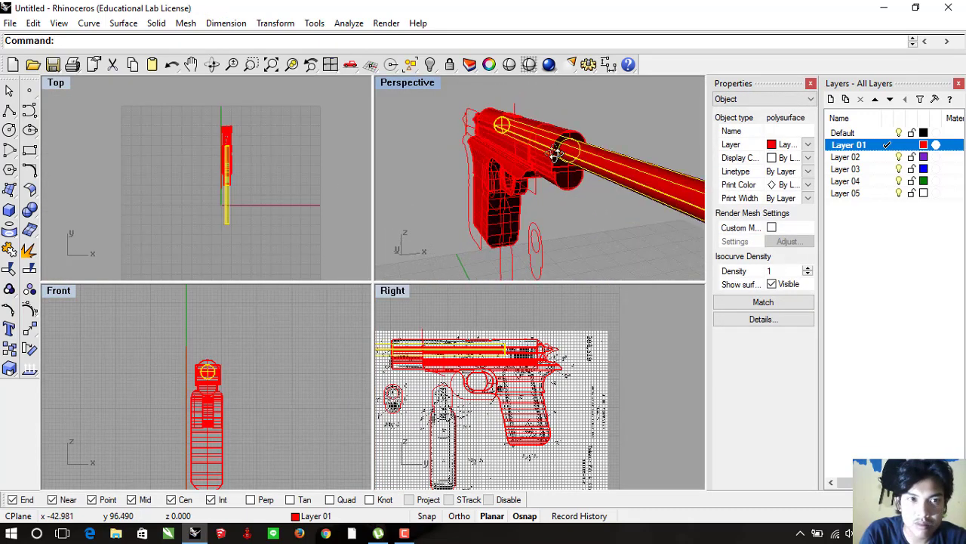
right_drag(556, 154, 619, 151)
scroll(274, 170, up, 3)
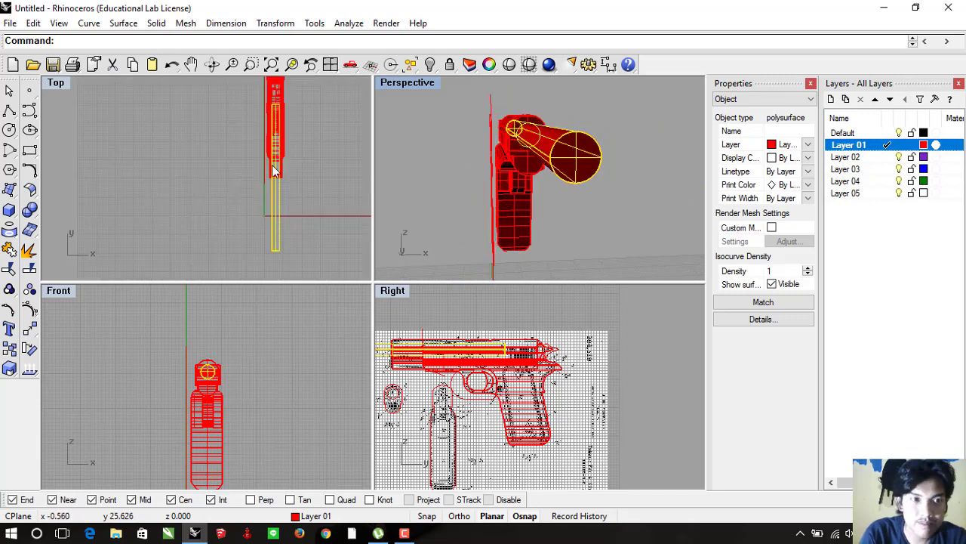
scroll(274, 170, up, 3)
Zoom into the maximized Front view and nudge the bore circle to centre it in the barrel
double_click(59, 291)
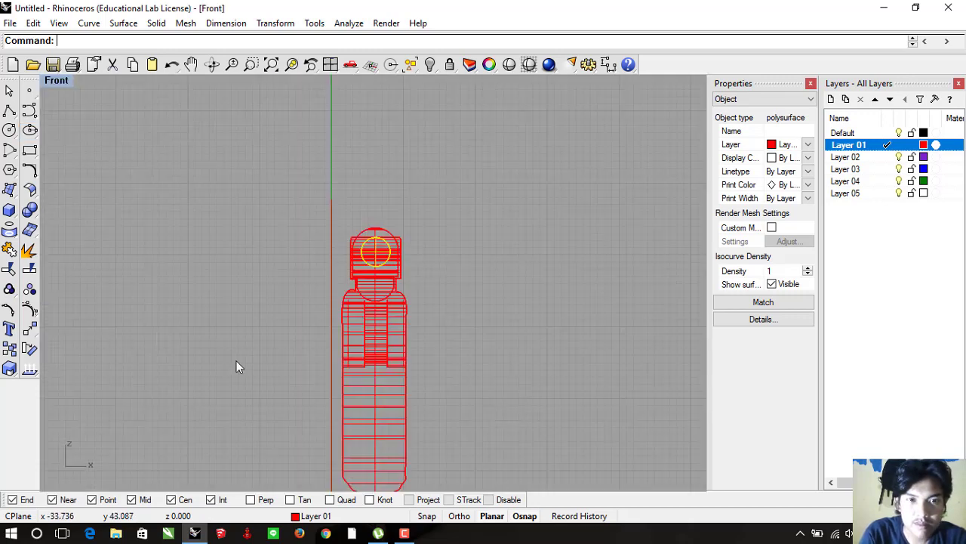
scroll(364, 273, up, 2)
scroll(355, 268, up, 2)
scroll(349, 260, up, 2)
scroll(332, 276, up, 2)
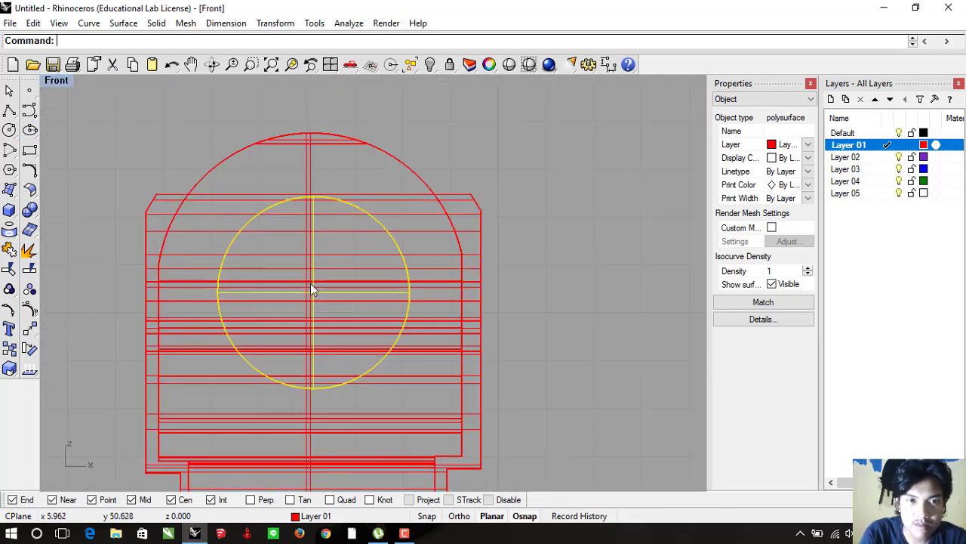
drag(313, 291, 320, 293)
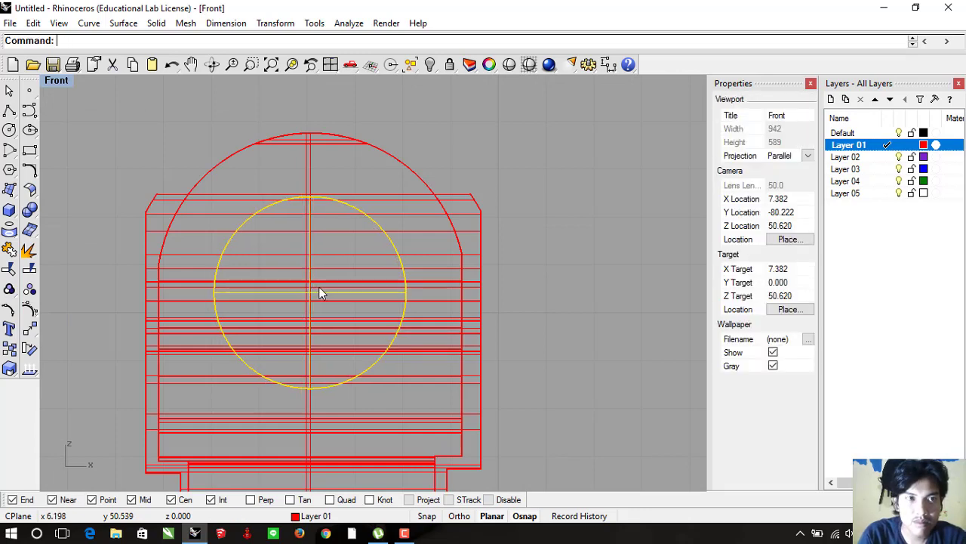
scroll(318, 286, down, 5)
double_click(63, 84)
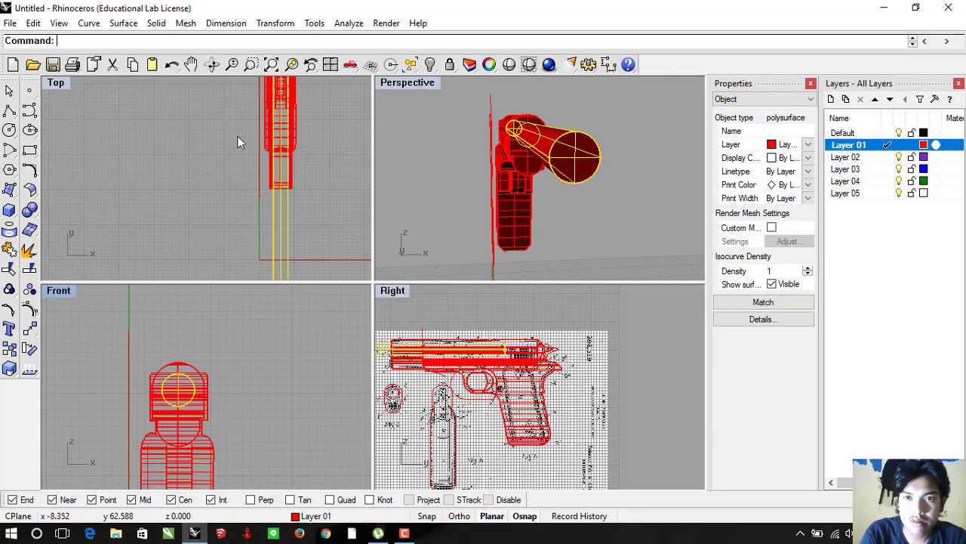
right_drag(521, 165, 575, 169)
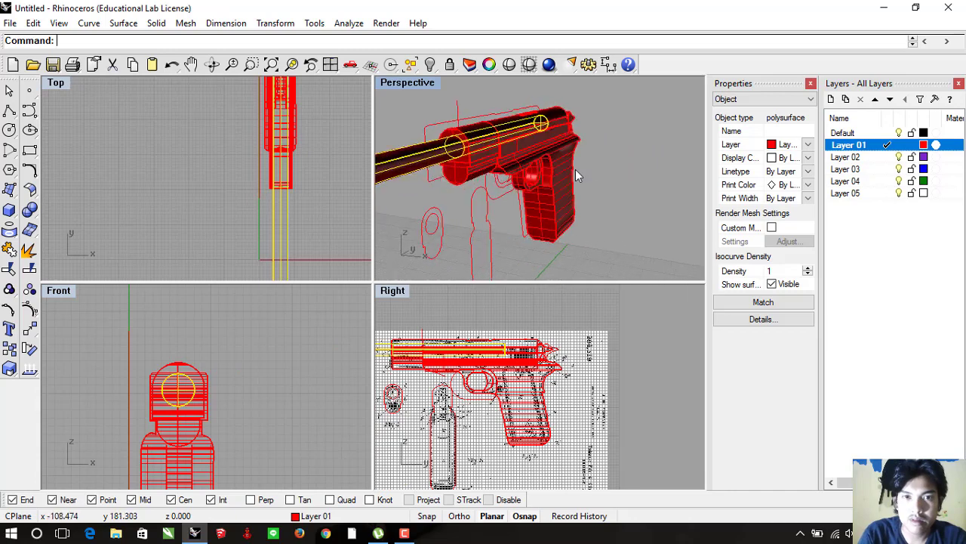
Select the pistol body, slide and rear part, picking among overlapping polysurfaces
click(579, 170)
right_drag(611, 197, 528, 219)
click(529, 219)
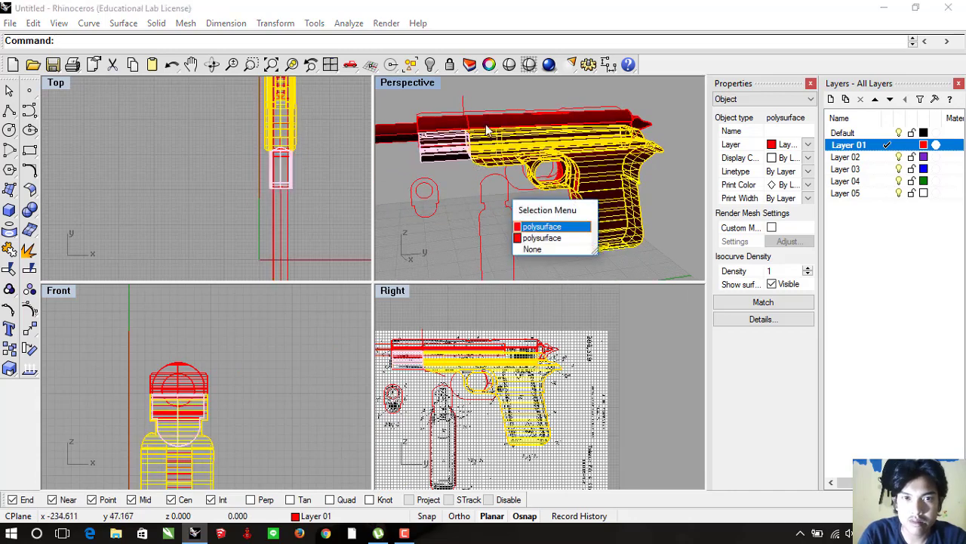
click(548, 227)
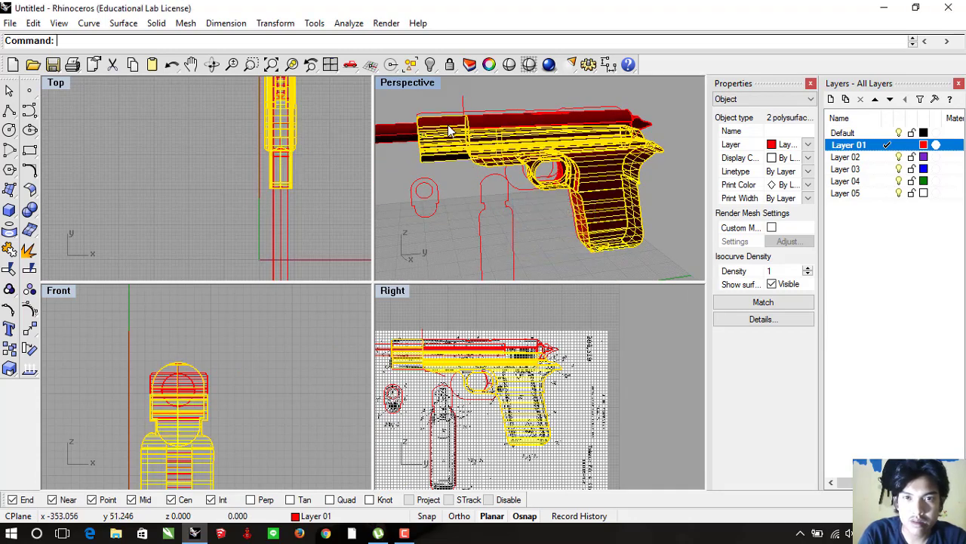
shift+click(520, 128)
mouse_move(521, 130)
right_down()
mouse_move(518, 168)
mouse_move(628, 174)
mouse_move(574, 205)
right_up()
shift+click(661, 140)
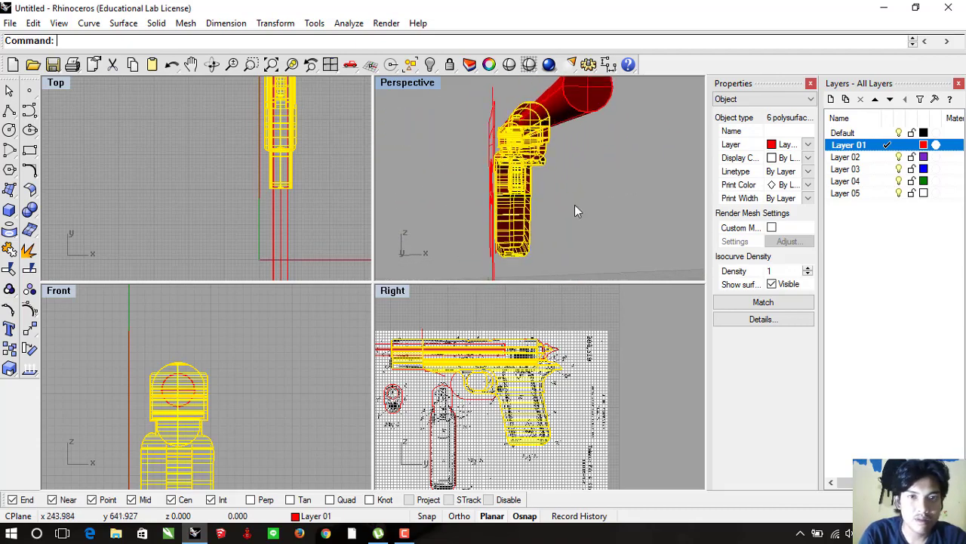
Try joining the selected pistol parts into one object
click(11, 251)
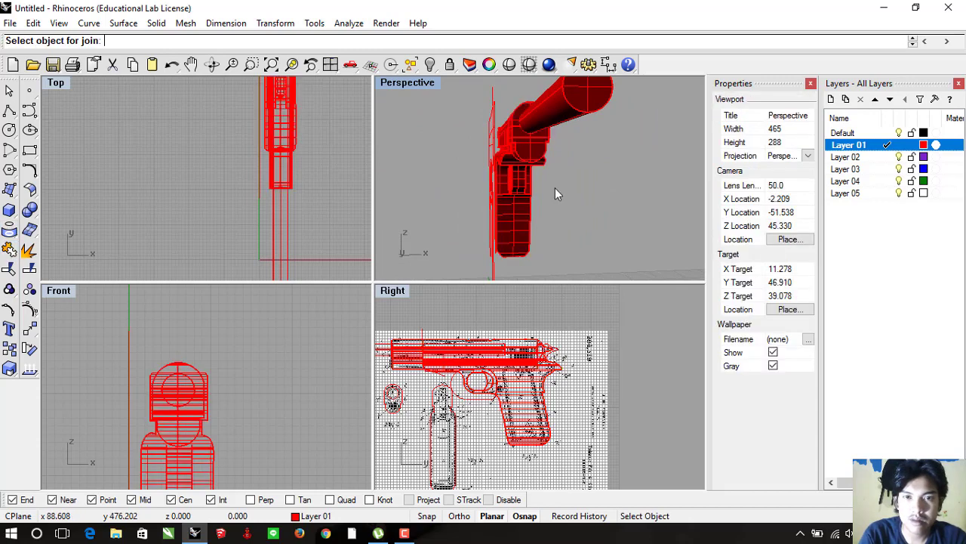
click(515, 202)
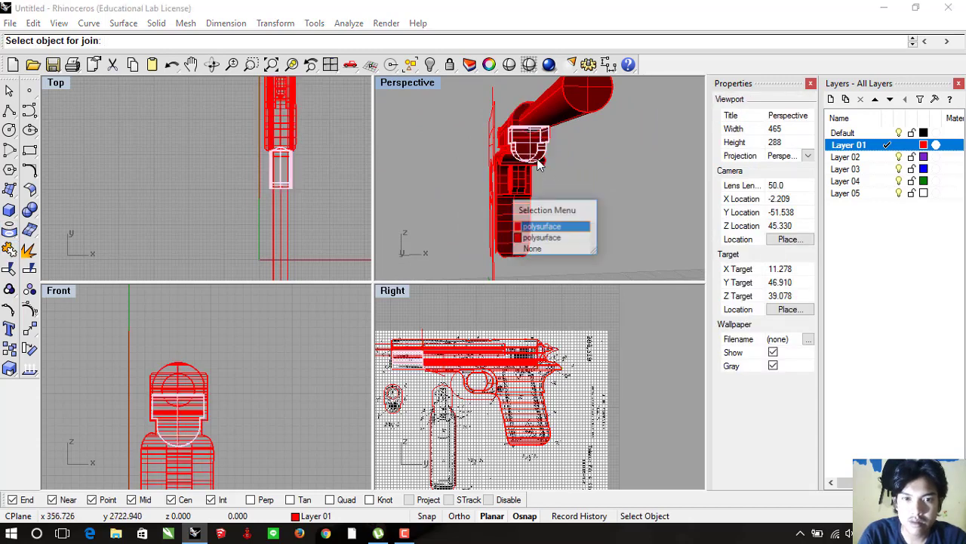
click(560, 247)
click(475, 393)
key(Return)
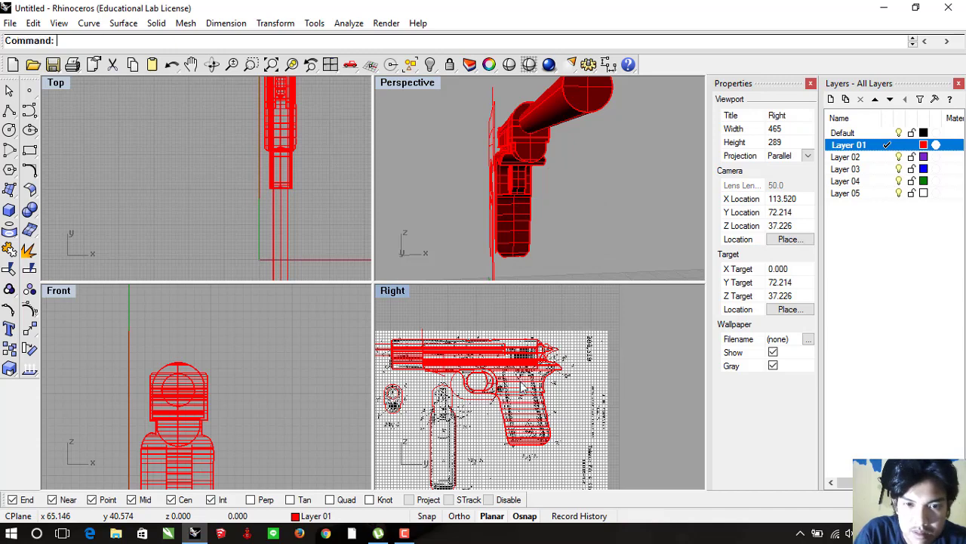
Select the remaining overlapping pistol parts in the side view
click(487, 383)
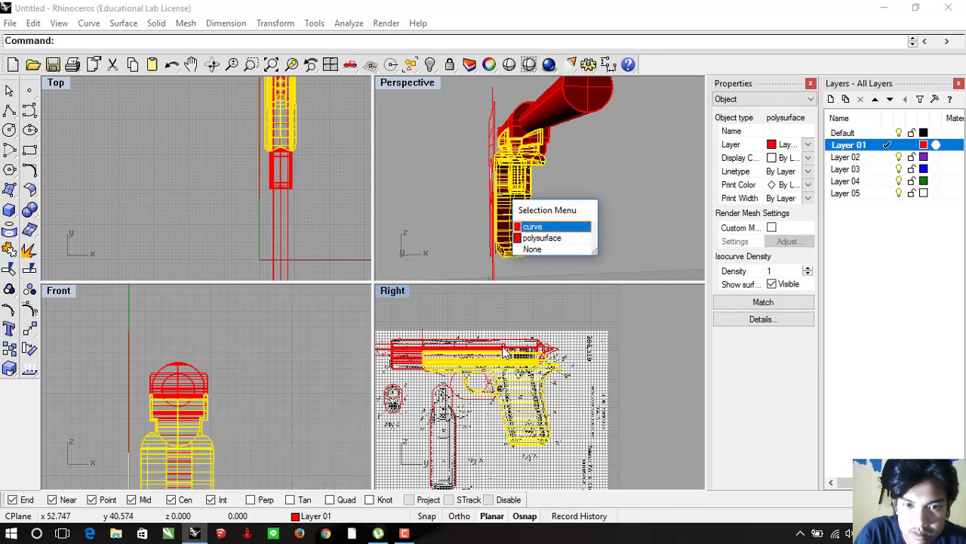
click(533, 233)
scroll(504, 370, up, 4)
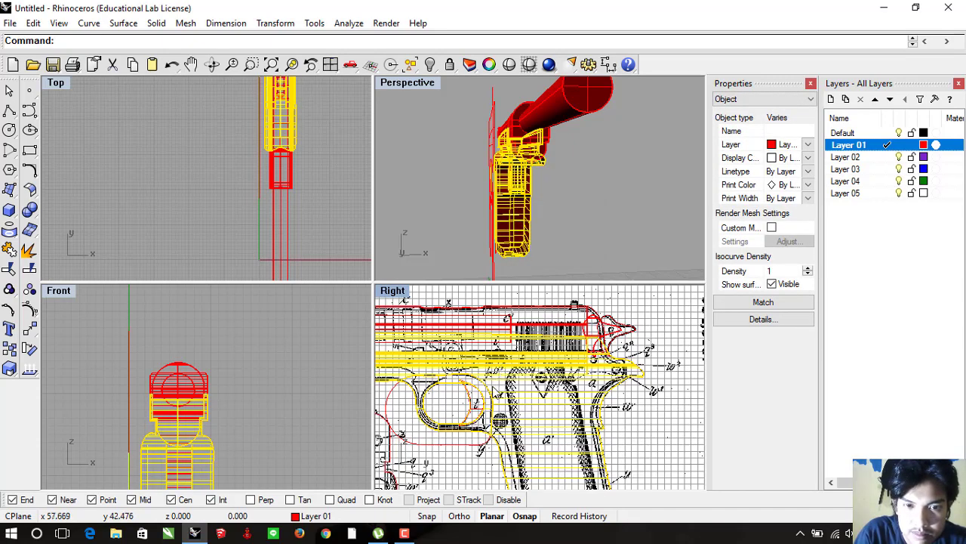
click(476, 402)
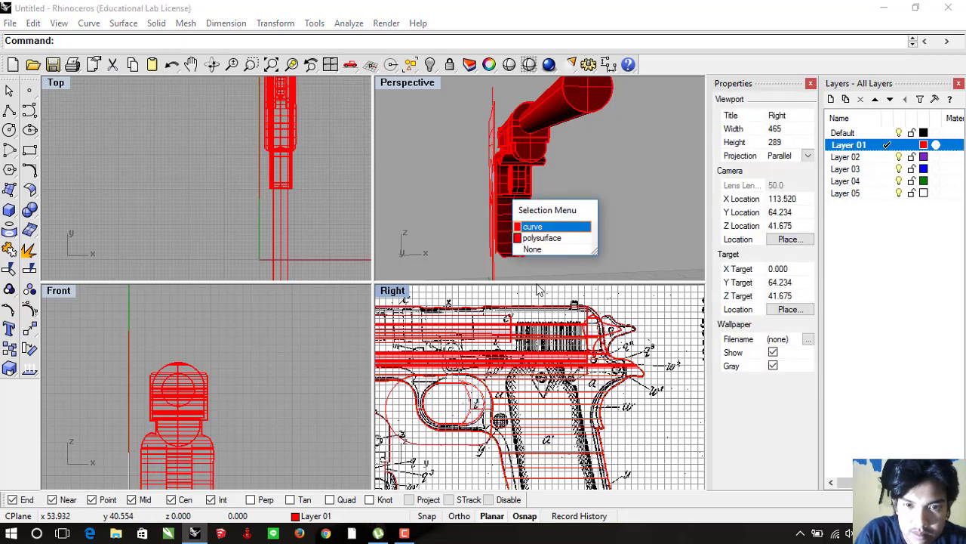
click(544, 240)
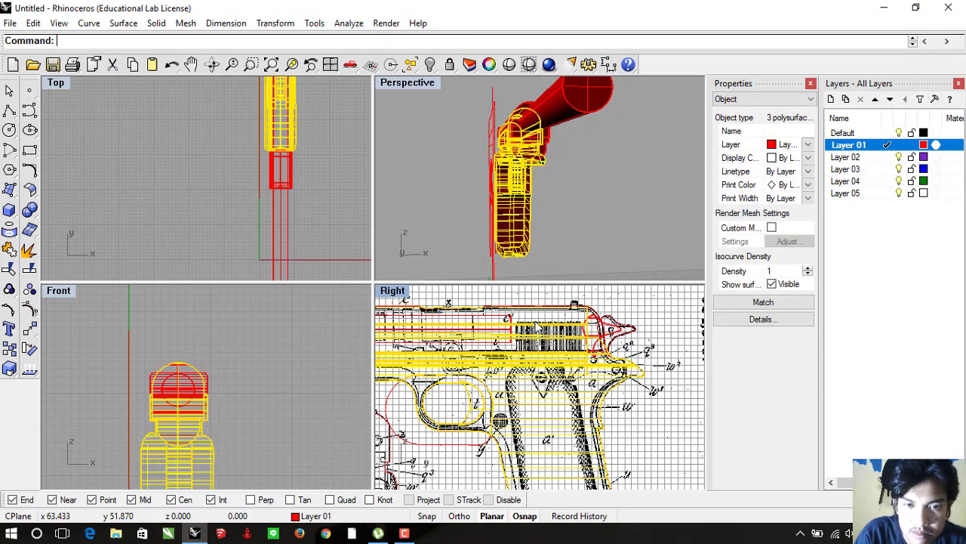
shift+click(604, 326)
scroll(502, 348, up, 2)
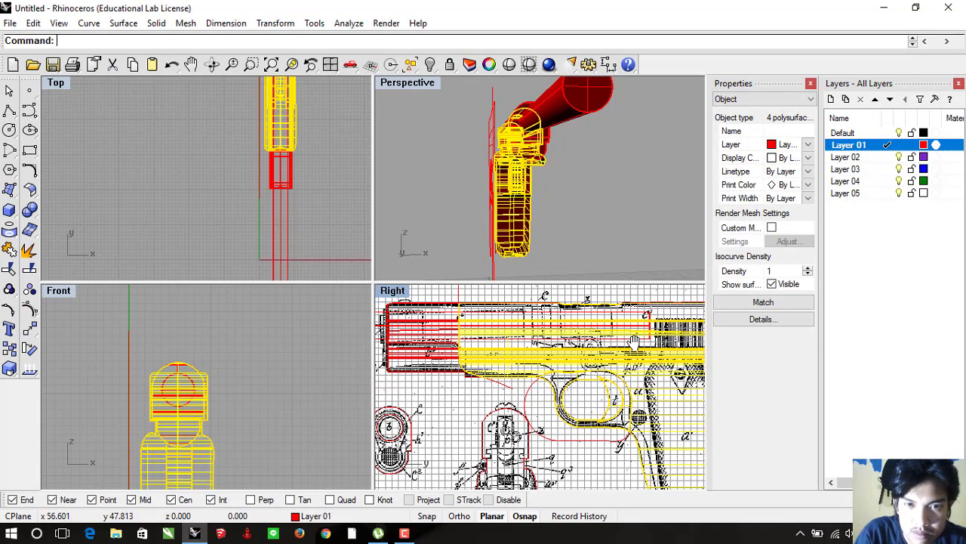
scroll(513, 349, up, 2)
click(445, 344)
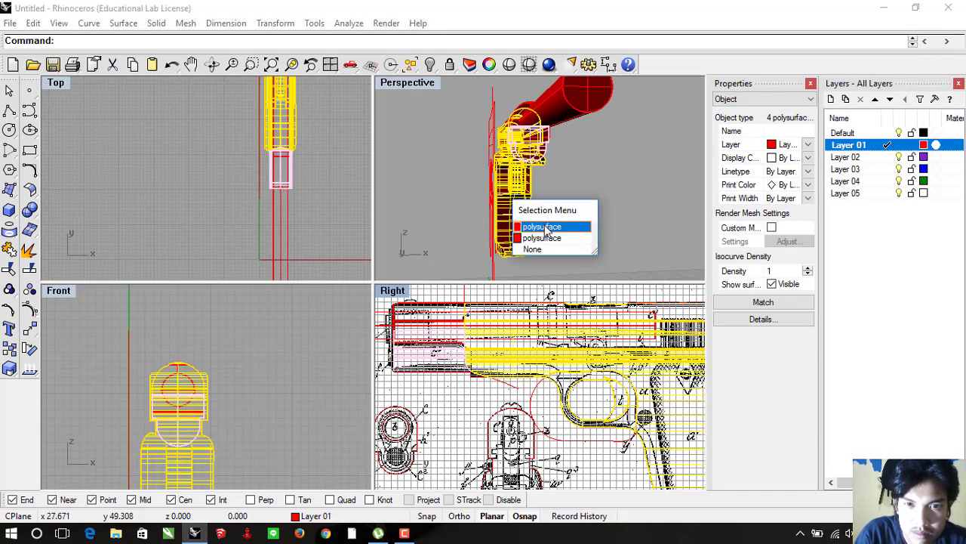
click(544, 226)
shift+click(429, 325)
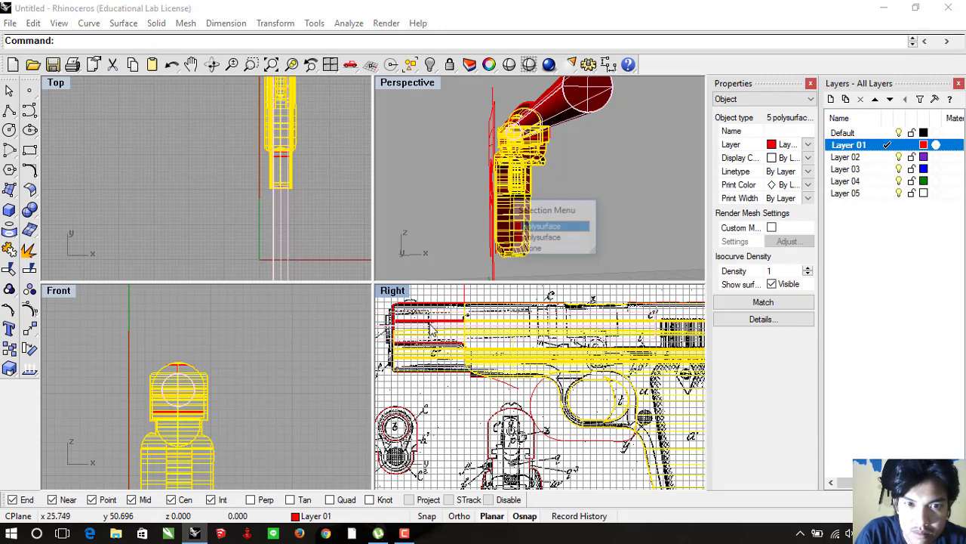
click(556, 238)
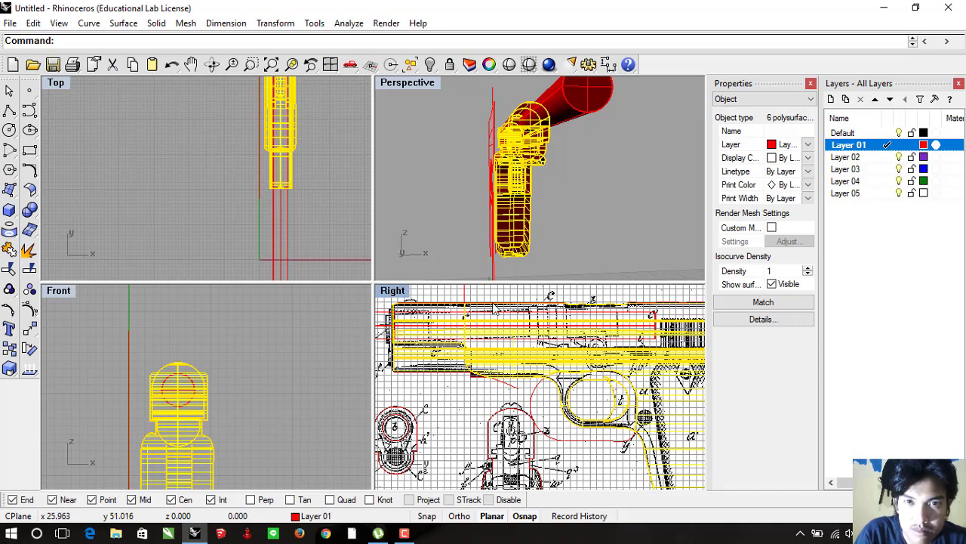
right_drag(483, 226, 420, 200)
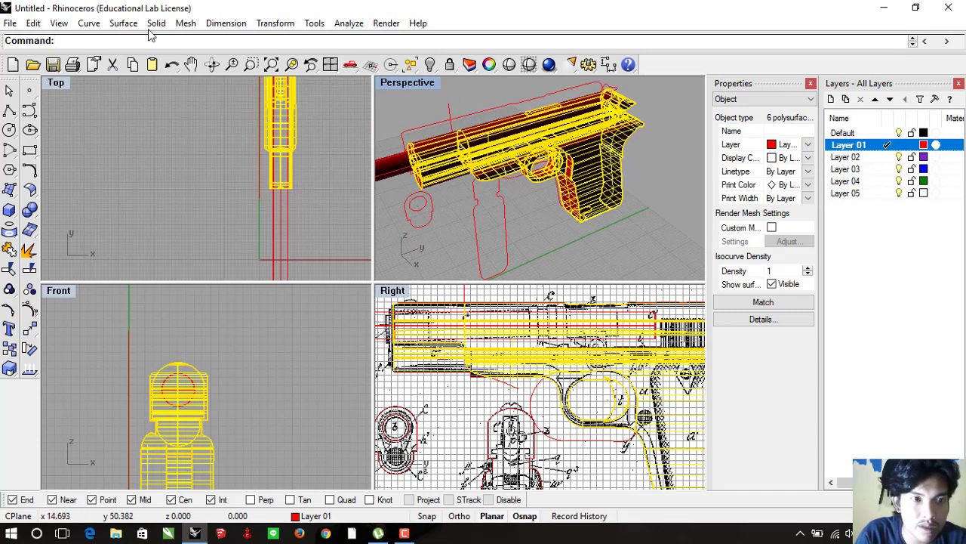
Group the six selected pistol parts, then select the grouped pistol body to cut from
click(33, 23)
mouse_move(60, 226)
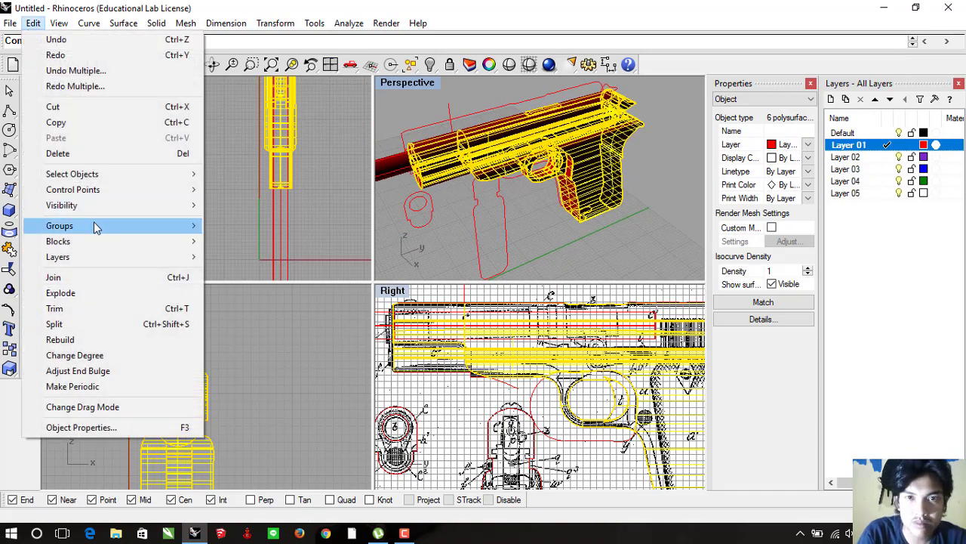
click(271, 227)
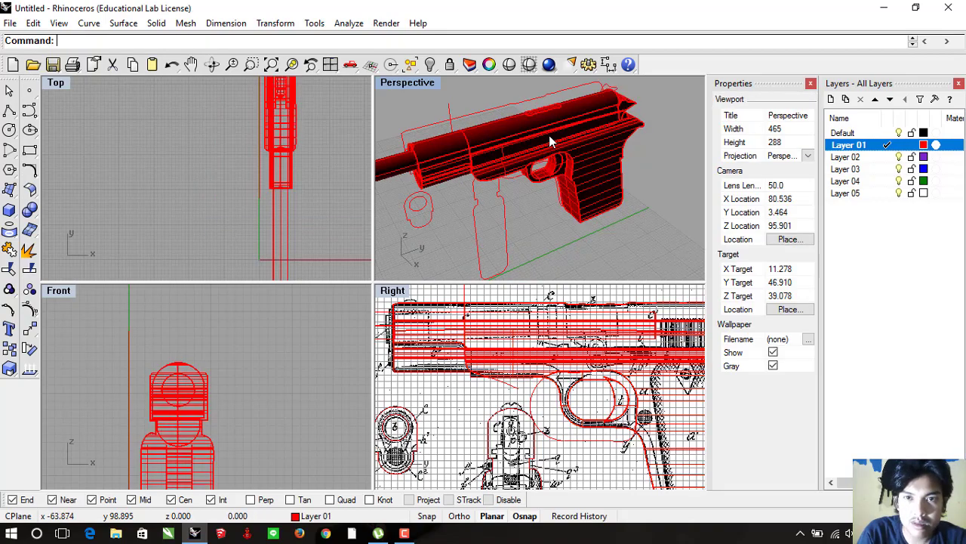
click(555, 195)
mouse_move(555, 195)
right_down()
mouse_move(614, 179)
mouse_move(566, 247)
right_up()
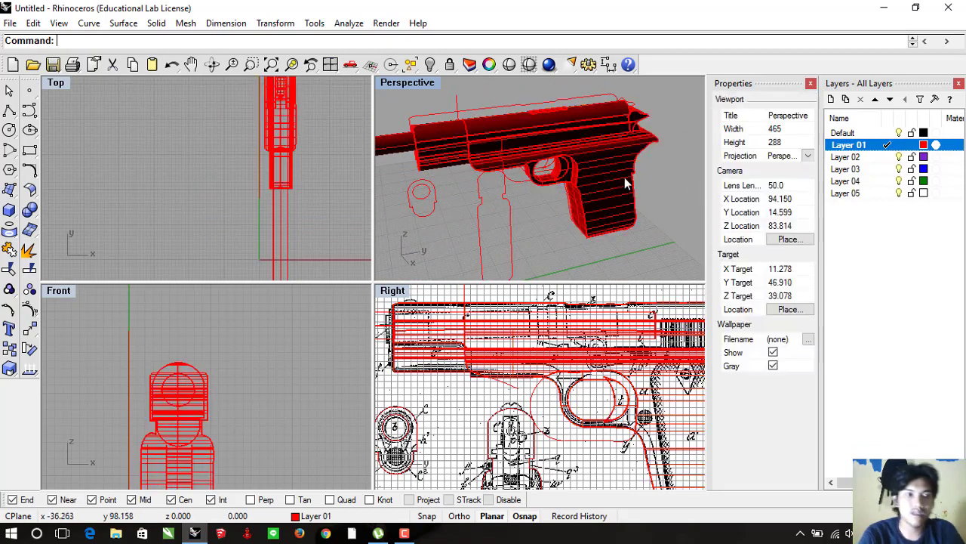
key(Escape)
click(613, 190)
click(34, 218)
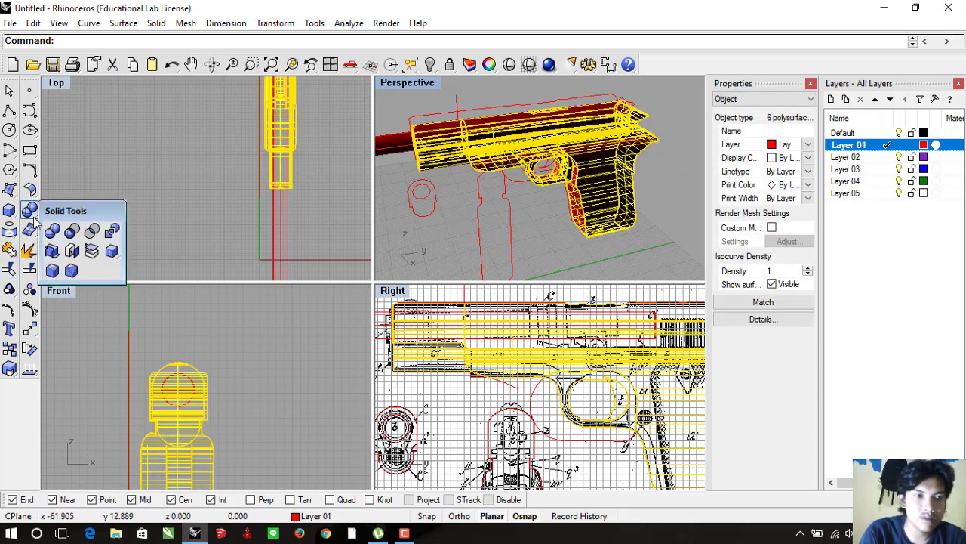
Boolean-difference the barrel cylinder out of the pistol body, then maximize Perspective to inspect the bore
click(71, 231)
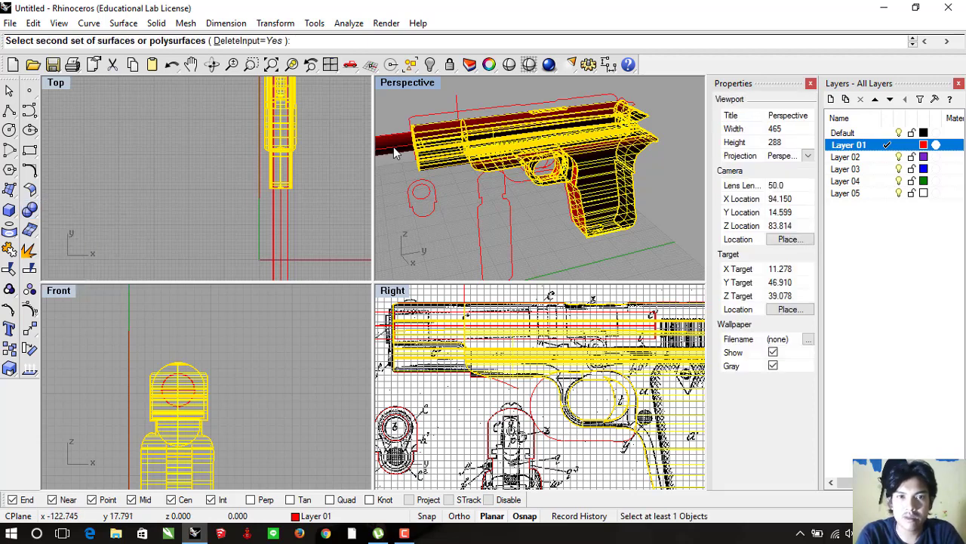
shift+right_drag(405, 144, 449, 151)
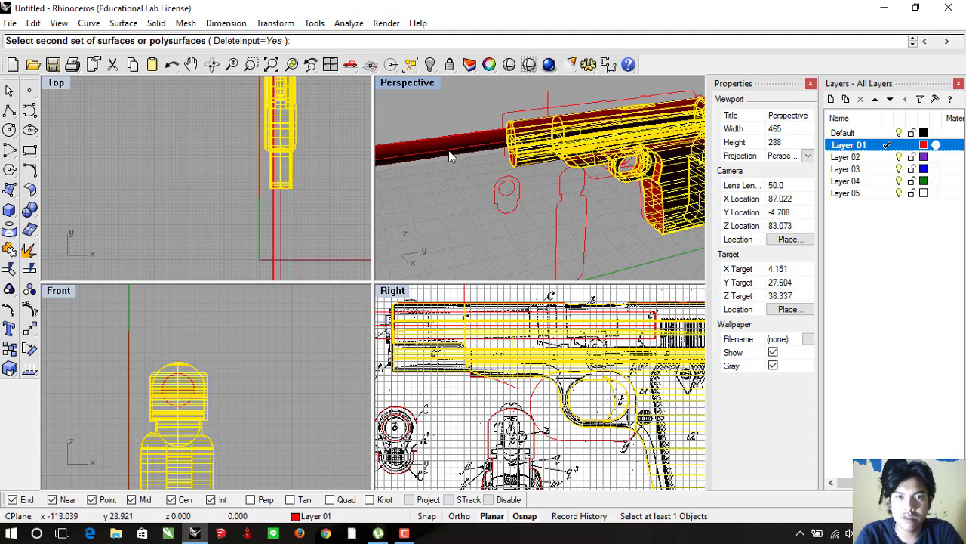
click(449, 150)
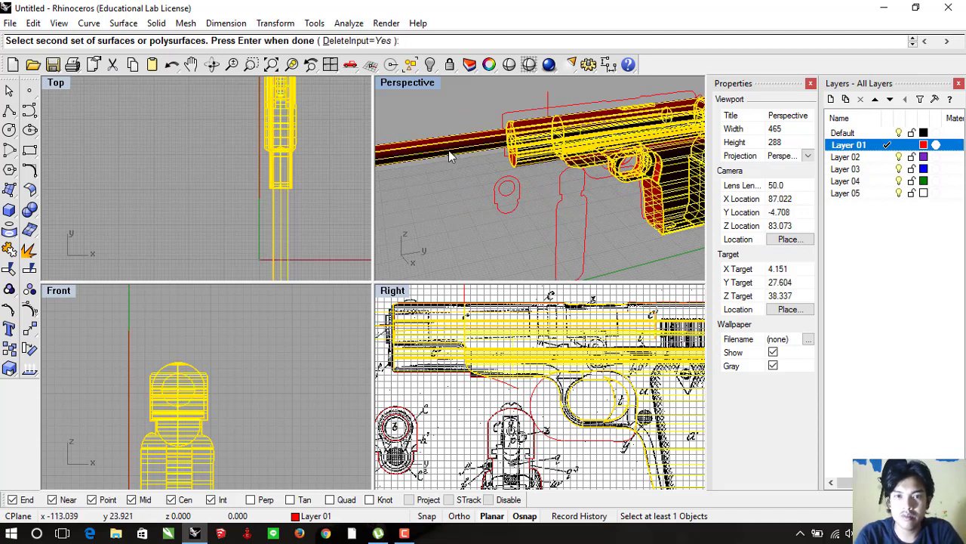
key(Return)
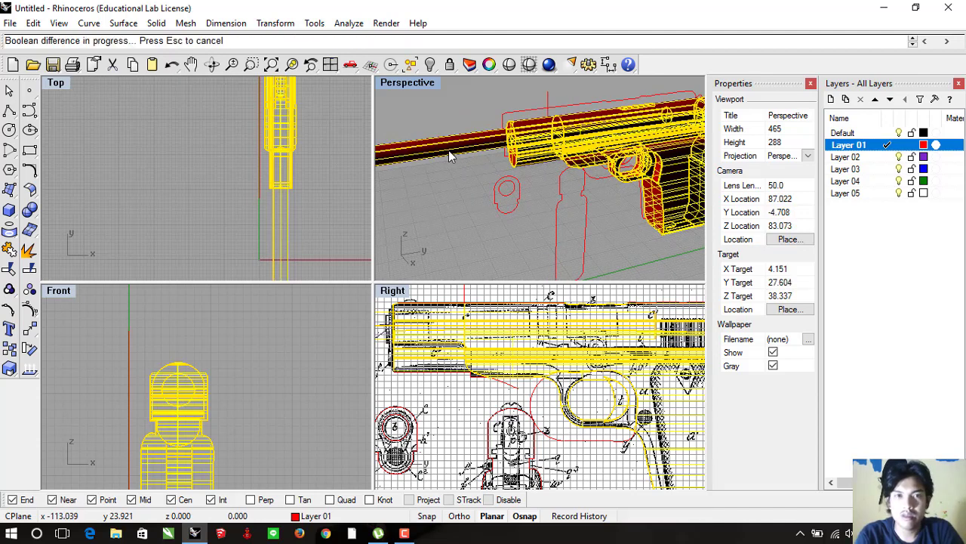
double_click(407, 82)
mouse_move(422, 149)
right_down()
mouse_move(511, 203)
mouse_move(455, 194)
mouse_move(438, 164)
mouse_move(445, 159)
mouse_move(518, 183)
mouse_move(393, 214)
mouse_move(443, 203)
mouse_move(446, 159)
mouse_move(405, 162)
mouse_move(420, 179)
mouse_move(398, 194)
mouse_move(423, 211)
right_up()
Return to four viewports and recenter the gun in the Right view
double_click(70, 80)
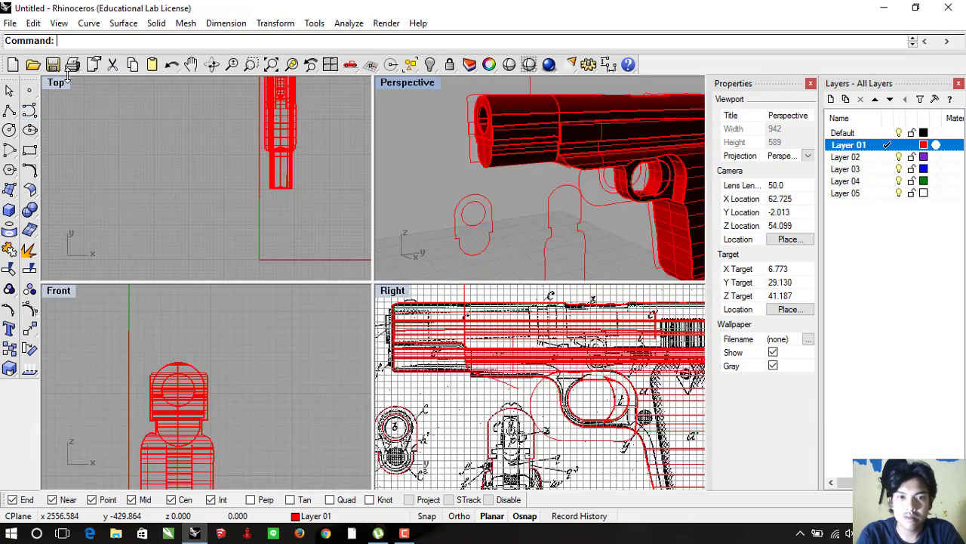
scroll(430, 302, down, 3)
scroll(431, 302, down, 3)
click(441, 331)
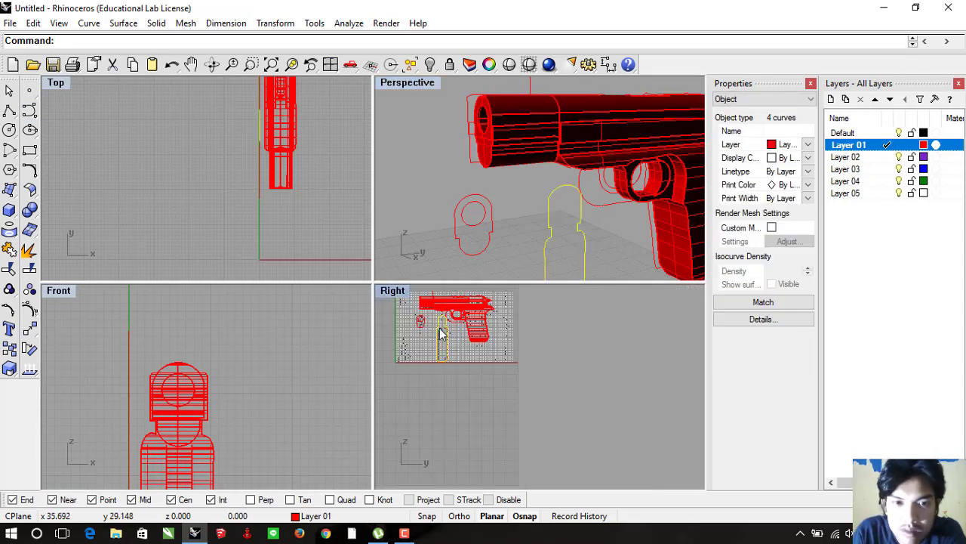
key(Escape)
right_drag(445, 329, 440, 340)
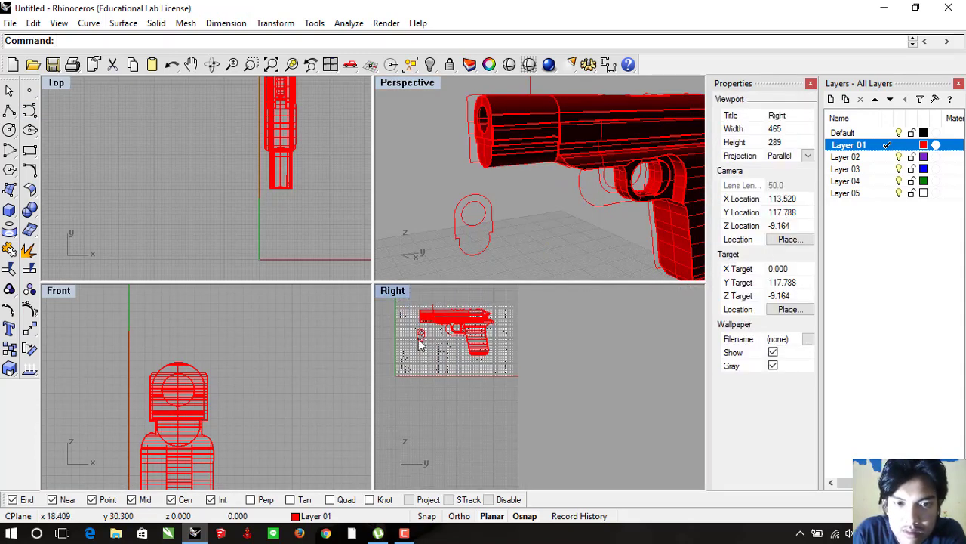
scroll(427, 338, up, 2)
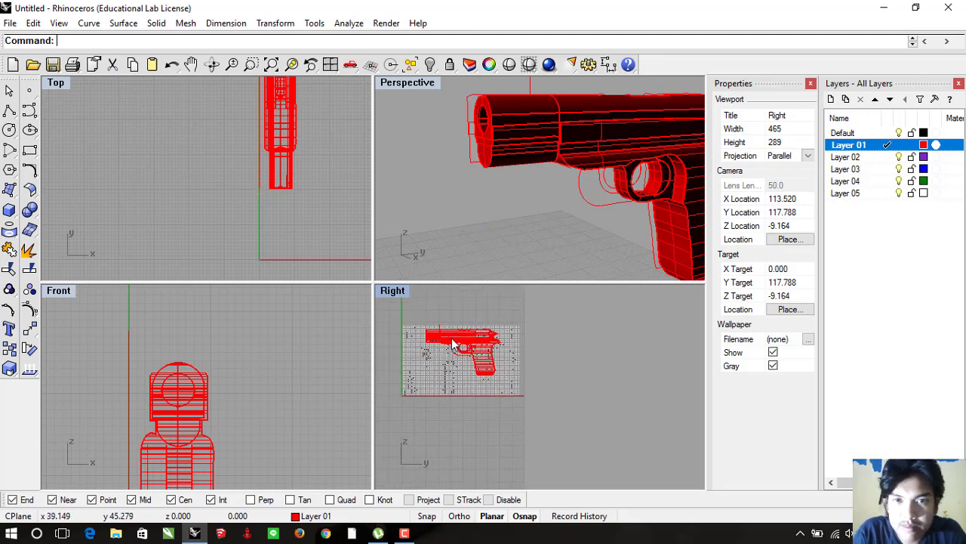
scroll(456, 336, up, 5)
Orbit the Perspective view toward the muzzle and maximize it to a three-quarter view
click(586, 182)
click(588, 191)
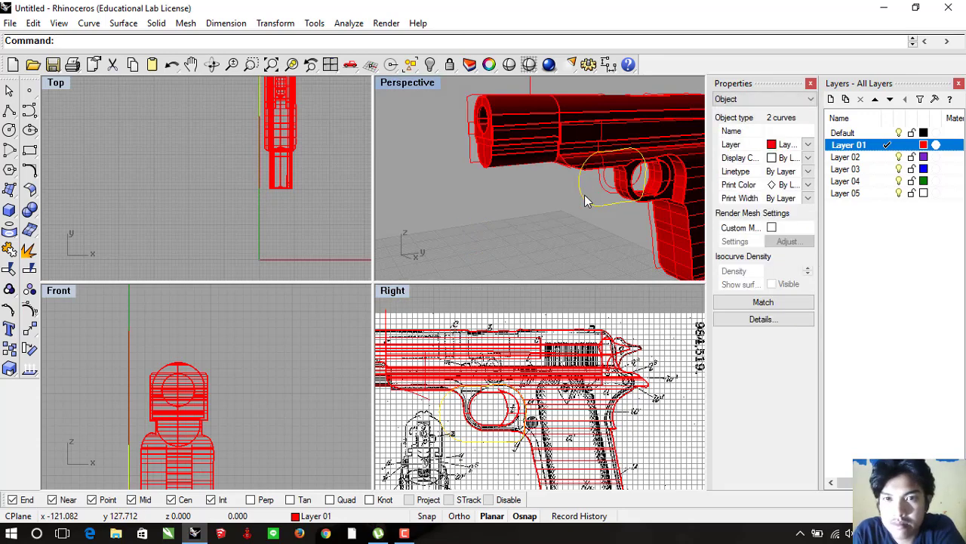
click(597, 199)
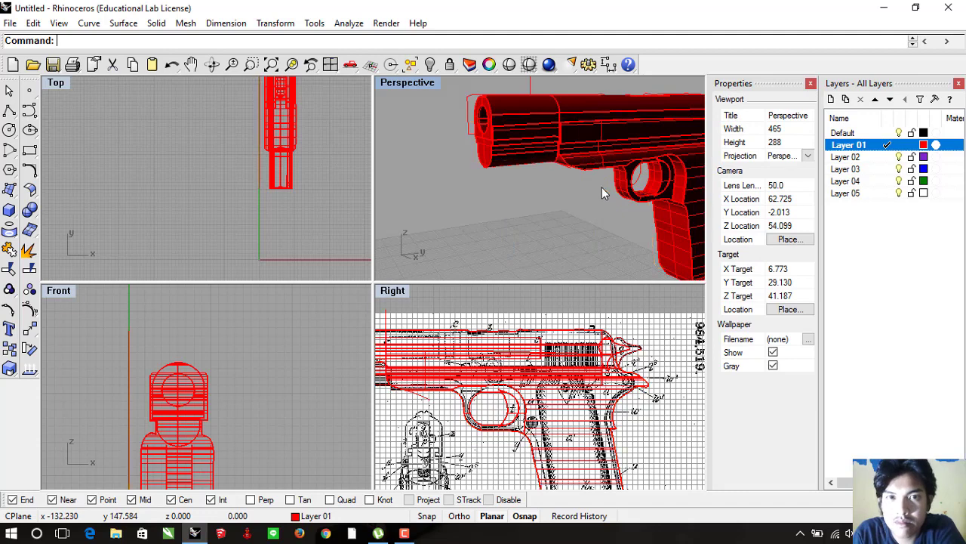
right_drag(596, 212, 498, 145)
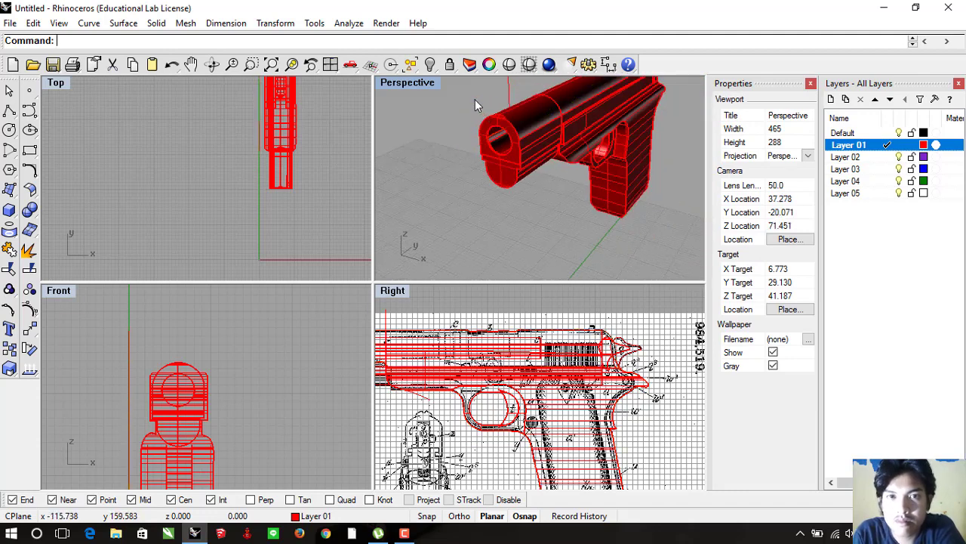
right_drag(476, 99, 501, 106)
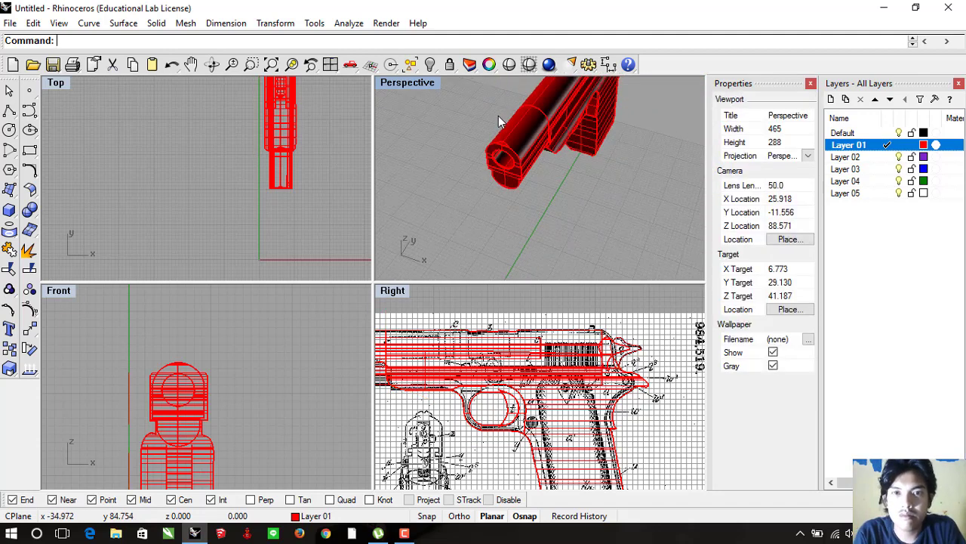
scroll(517, 147, down, 4)
click(550, 112)
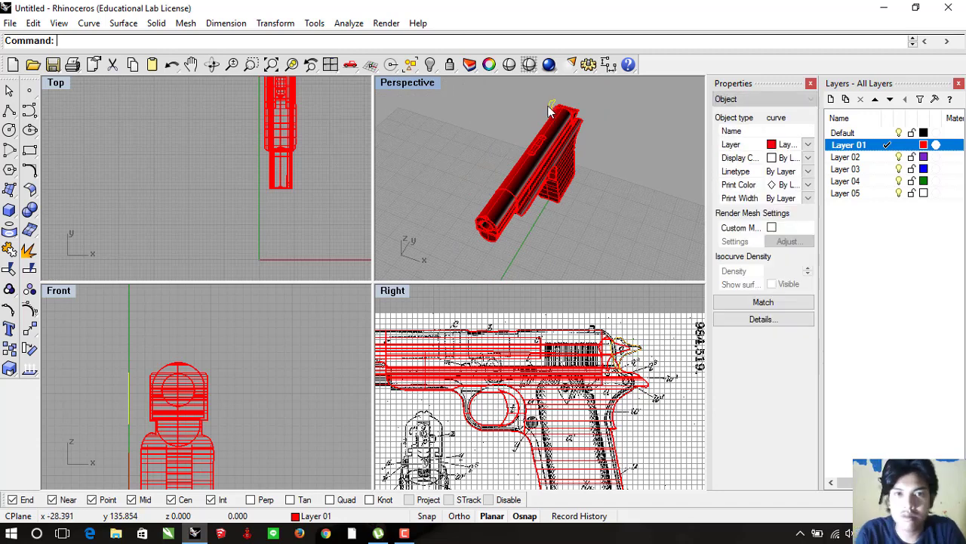
key(Escape)
mouse_move(497, 136)
right_down()
mouse_move(492, 103)
mouse_move(552, 125)
mouse_move(582, 80)
mouse_move(462, 106)
right_up()
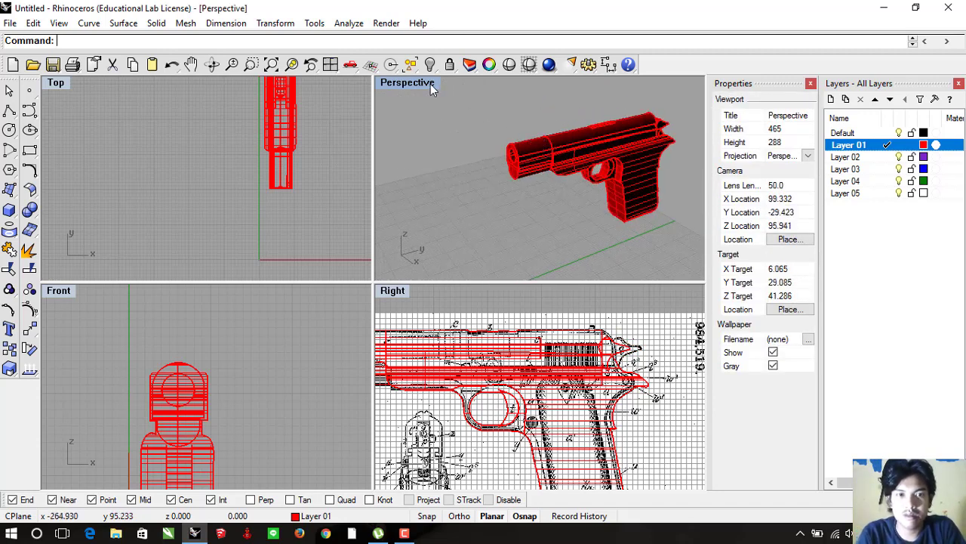
double_click(430, 84)
mouse_move(463, 152)
right_down()
mouse_move(373, 169)
mouse_move(470, 156)
mouse_move(431, 190)
mouse_move(446, 188)
mouse_move(447, 198)
mouse_move(438, 181)
right_up()
click(548, 65)
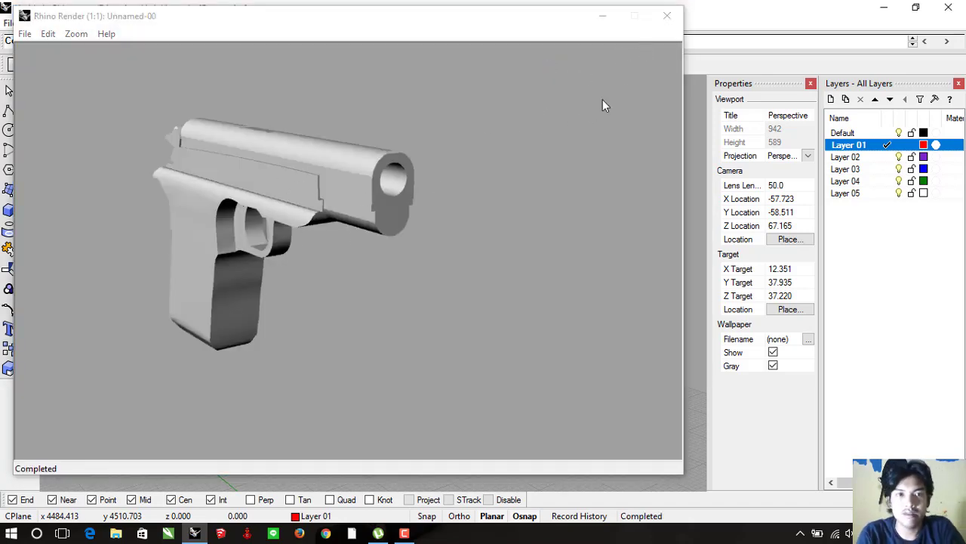
click(668, 15)
mouse_move(425, 237)
right_down()
mouse_move(261, 312)
mouse_move(181, 319)
mouse_move(286, 273)
mouse_move(263, 269)
mouse_move(334, 274)
mouse_move(340, 263)
mouse_move(312, 274)
mouse_move(323, 254)
mouse_move(339, 259)
mouse_move(330, 261)
right_up()
click(290, 260)
key(Escape)
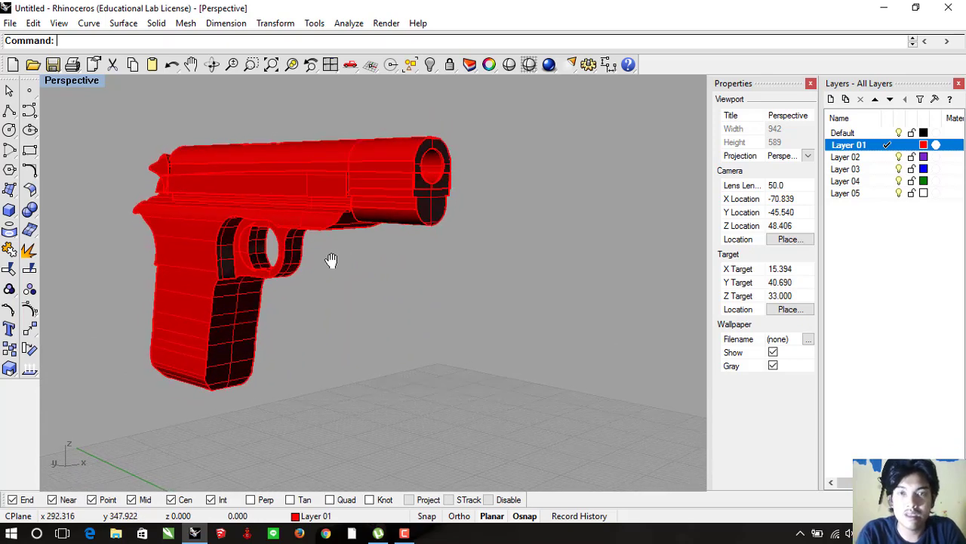
mouse_move(443, 261)
right_down()
mouse_move(417, 270)
mouse_move(483, 242)
right_up()
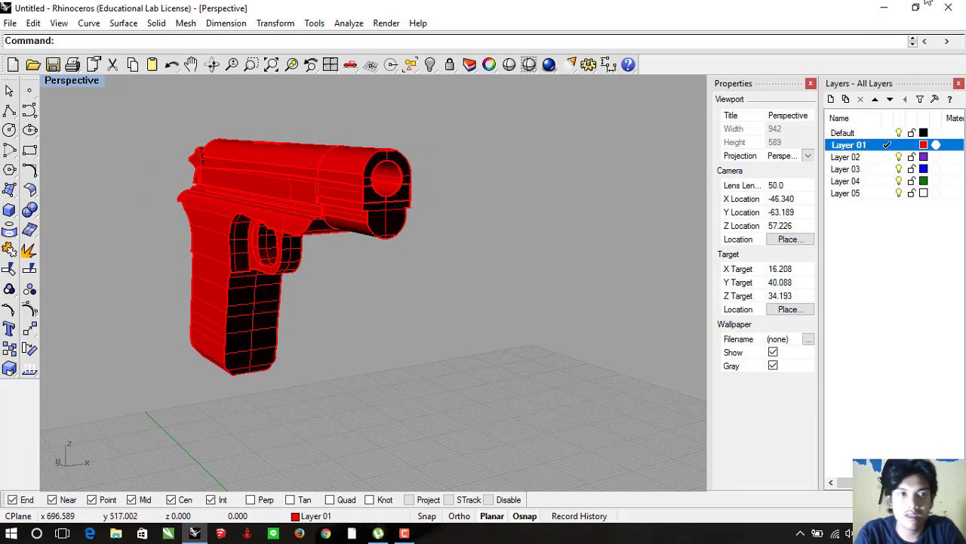
View the rendered image untitled.87 in Photos, close it, and refresh the desktop
click(885, 9)
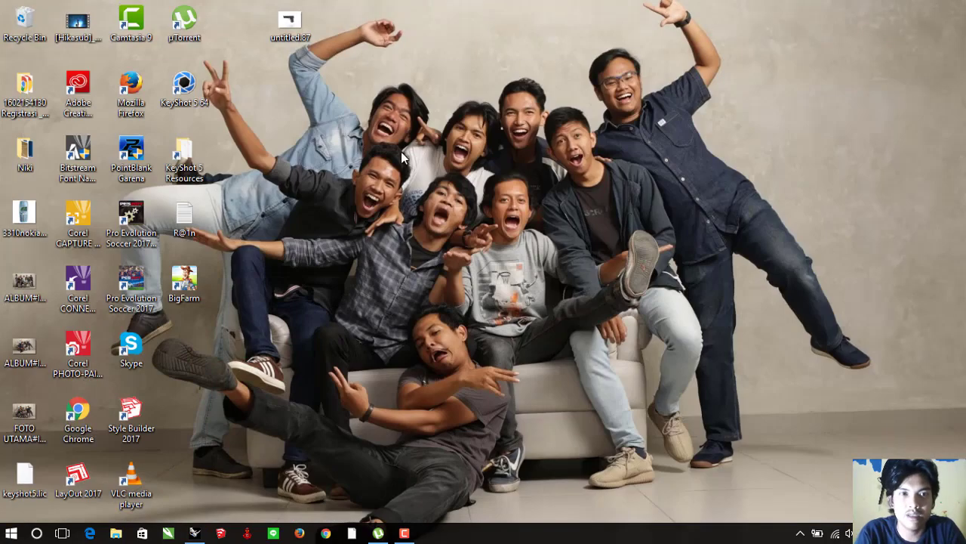
click(299, 10)
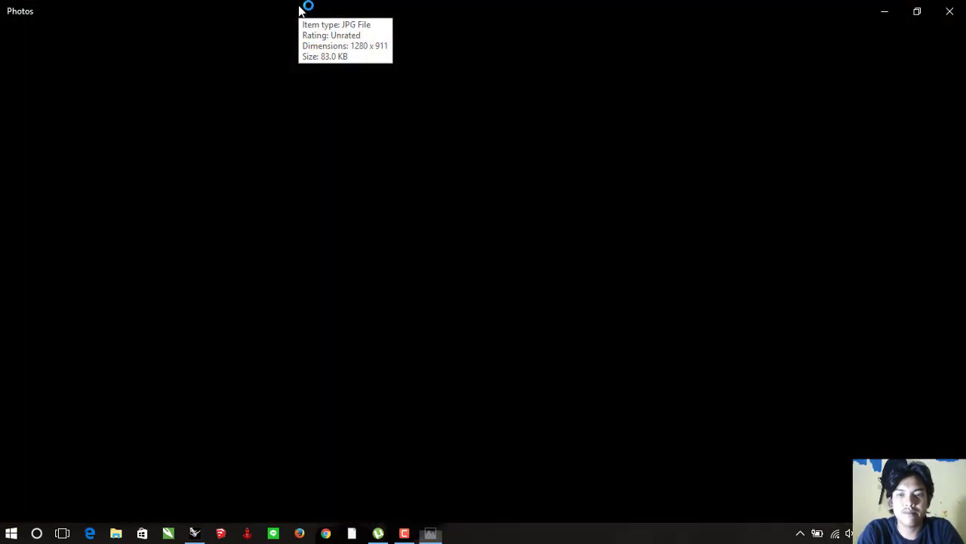
mouse_move(481, 287)
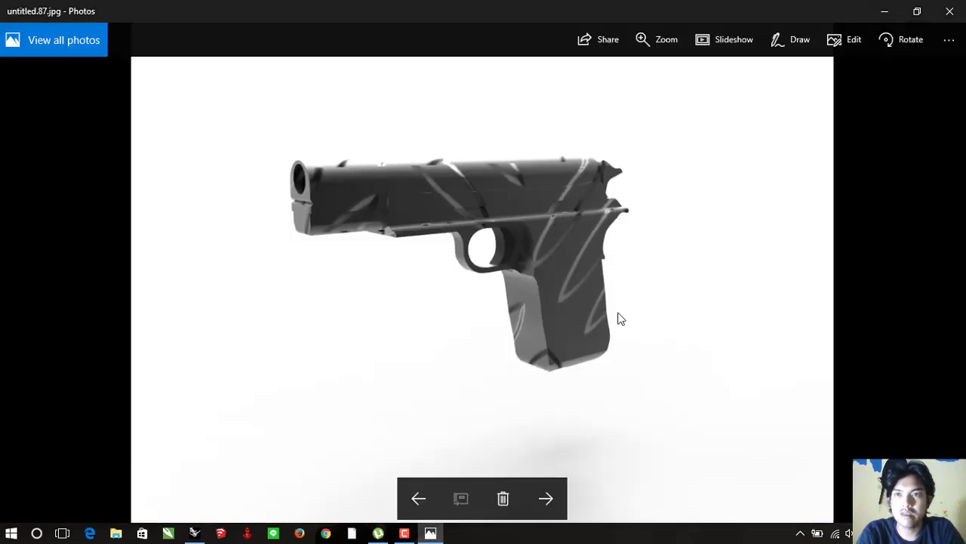
click(950, 10)
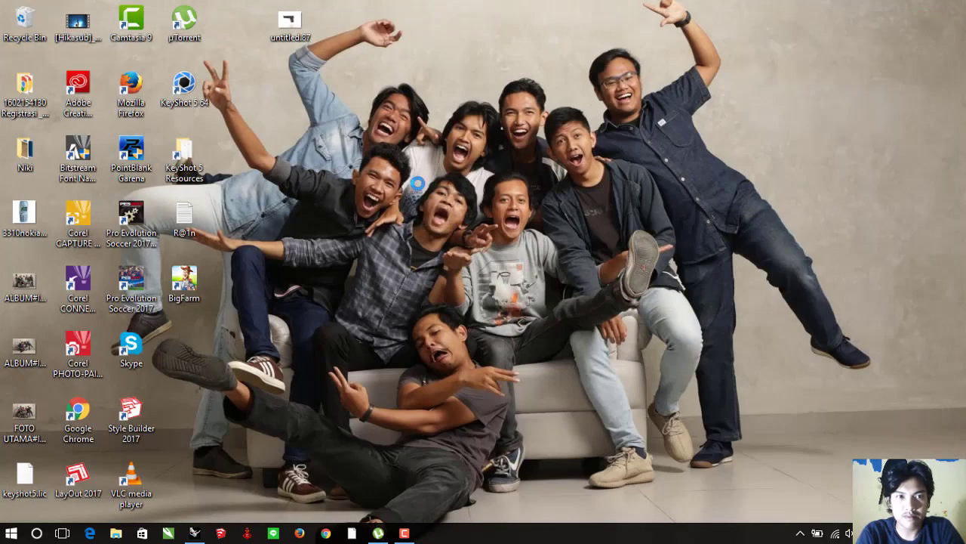
right_click(392, 150)
click(490, 189)
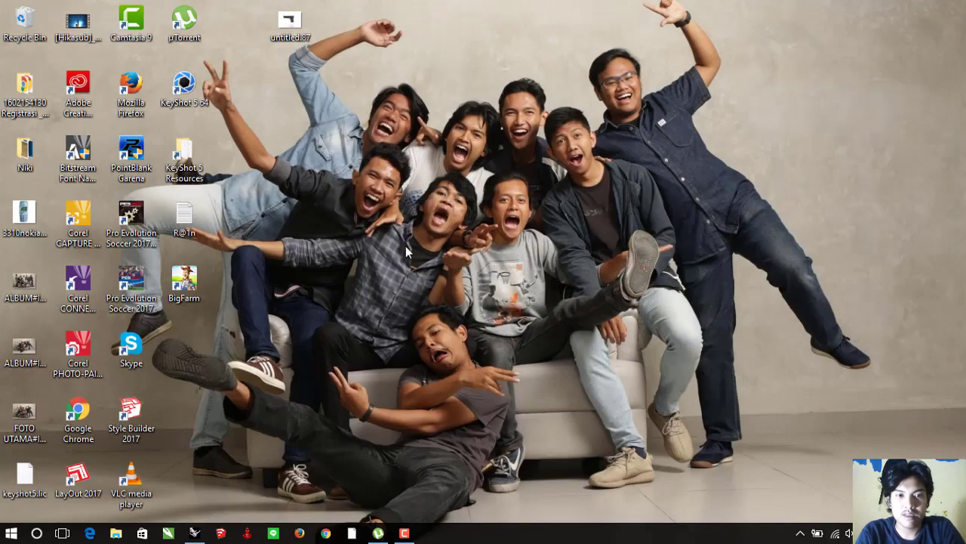
Restore Rhino, return to four viewports, and recenter the gun in the Top and Front views
click(195, 533)
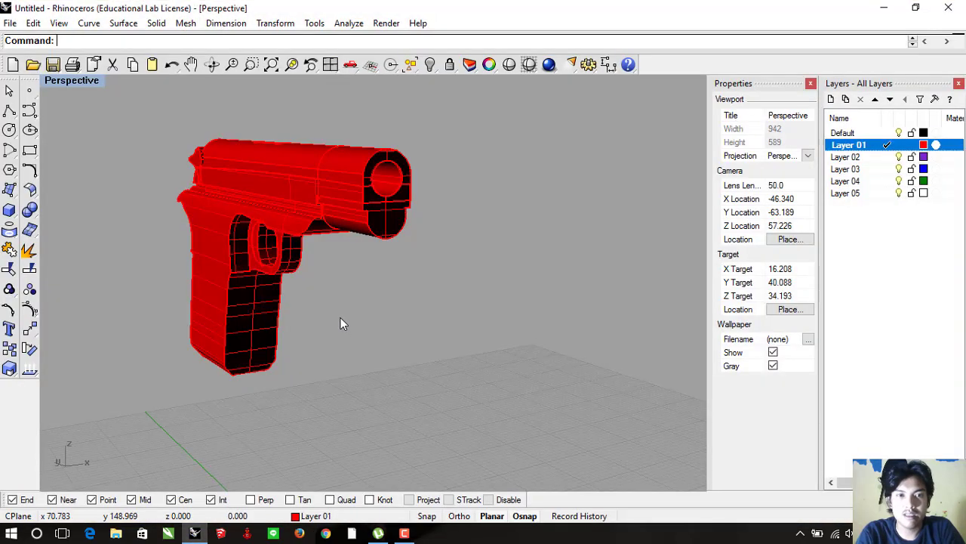
mouse_move(343, 301)
right_down()
mouse_move(250, 305)
mouse_move(390, 300)
mouse_move(222, 212)
right_up()
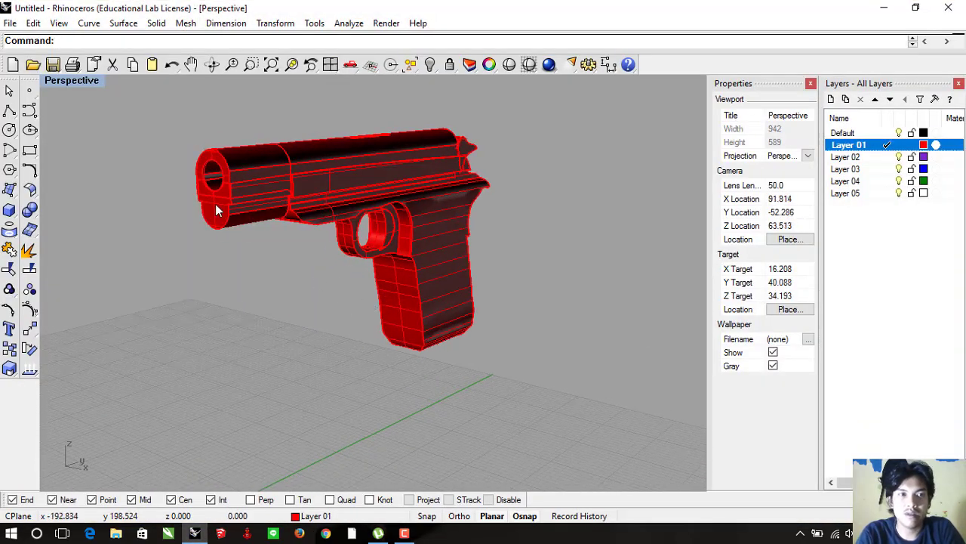
double_click(73, 81)
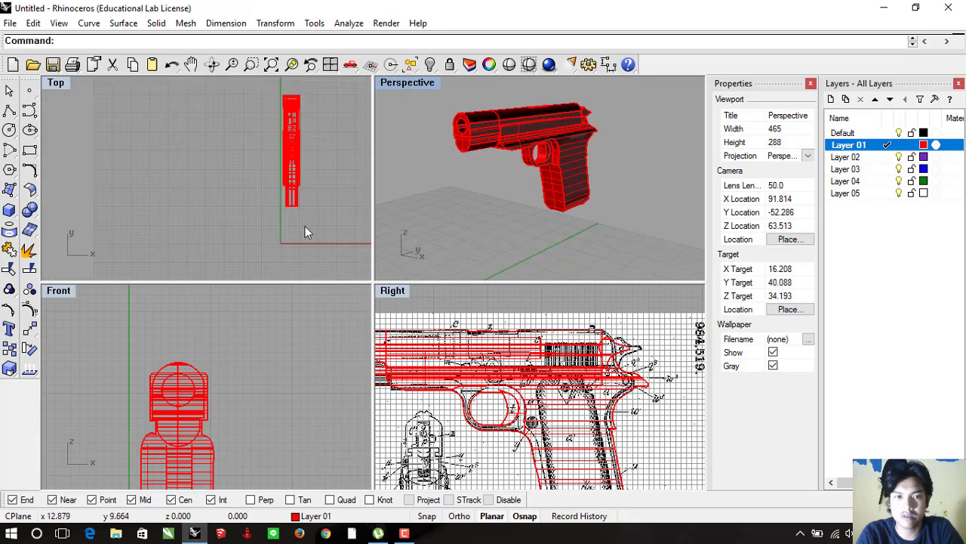
right_drag(305, 232, 265, 210)
scroll(477, 377, down, 3)
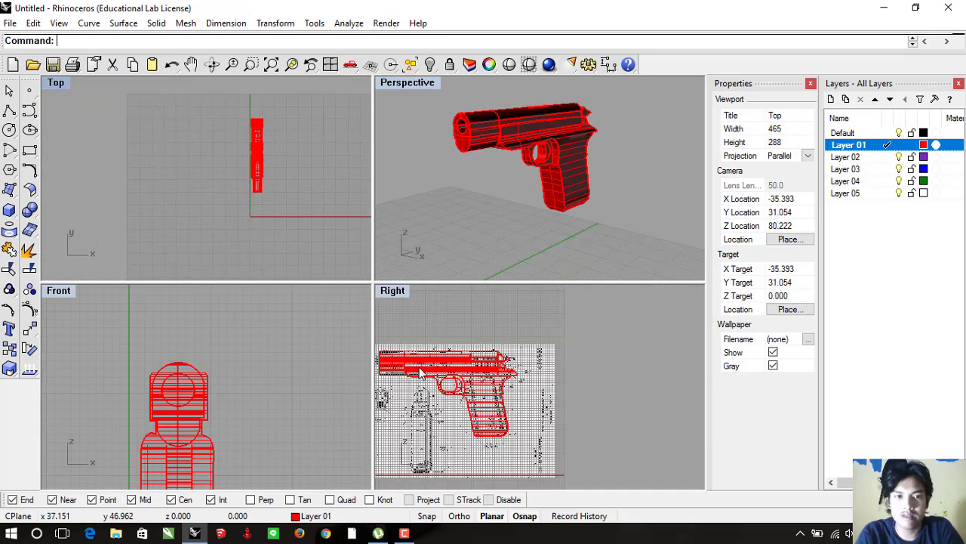
scroll(318, 385, down, 3)
right_drag(318, 384, 295, 345)
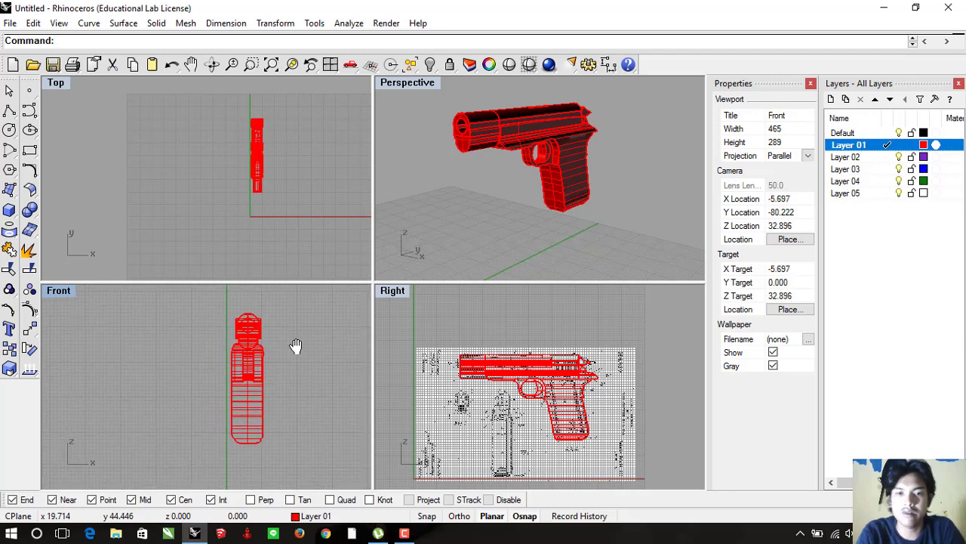